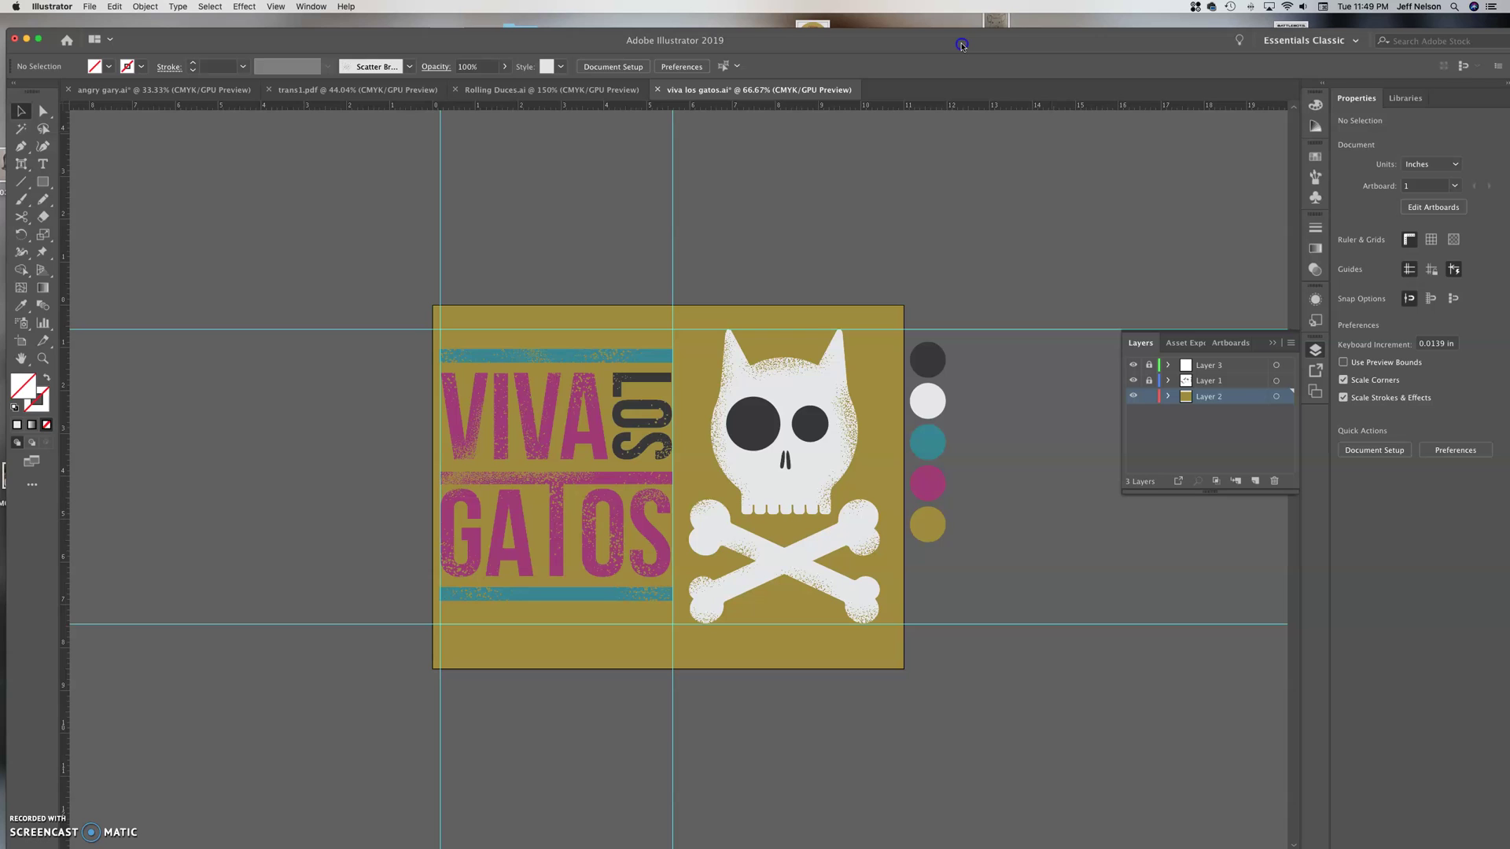
Switch to the Finder window, open the paper textures folder inside Textures and preview white-grunge-textures-6.jpg.
{"action": "left_click_drag", "start_coordinate": [961, 45], "coordinate": [941, 93]}
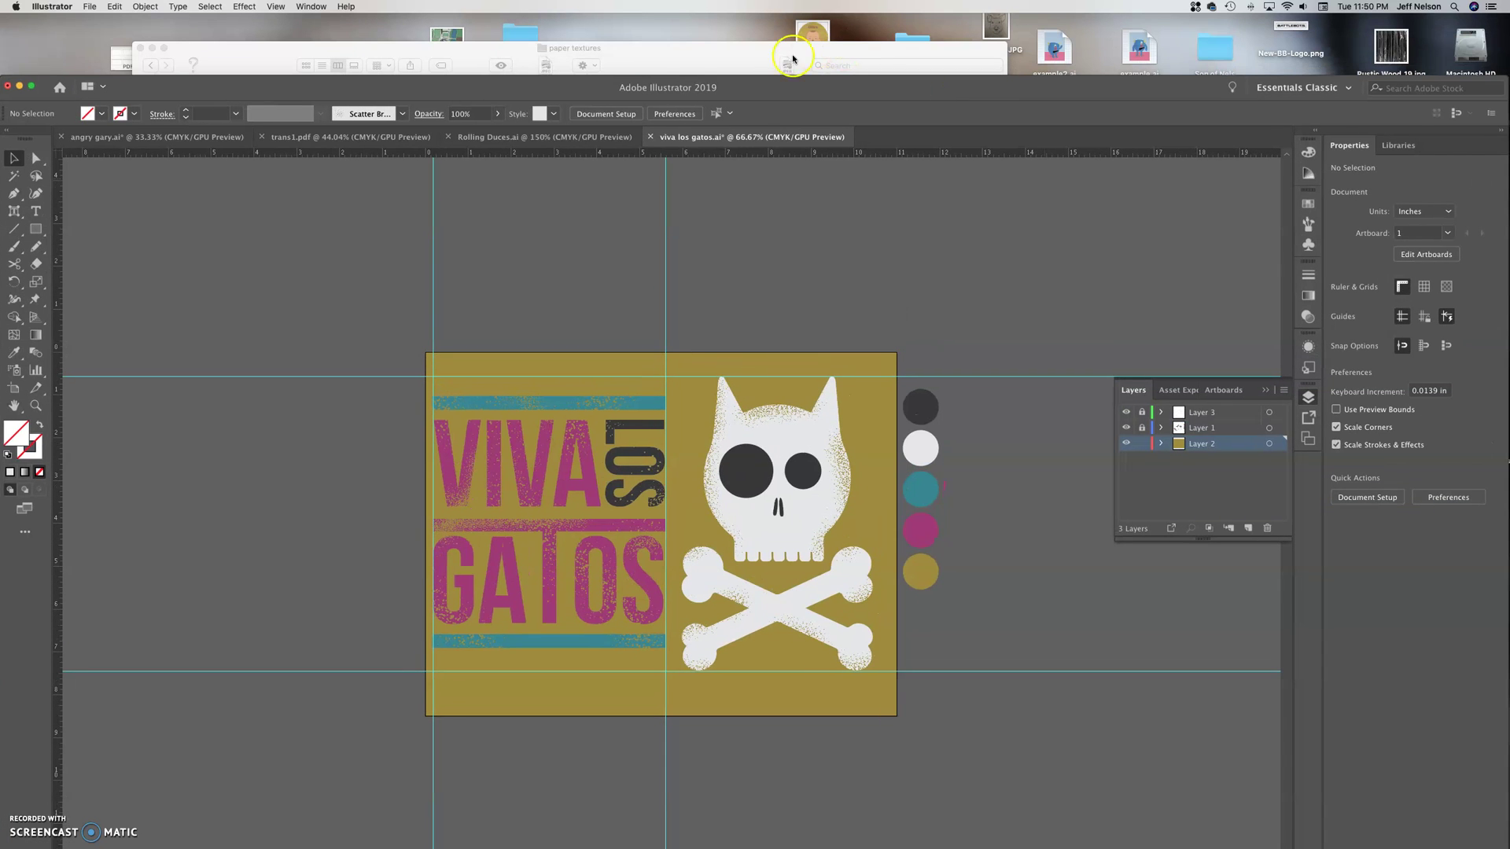
{"action": "left_click", "coordinate": [684, 57]}
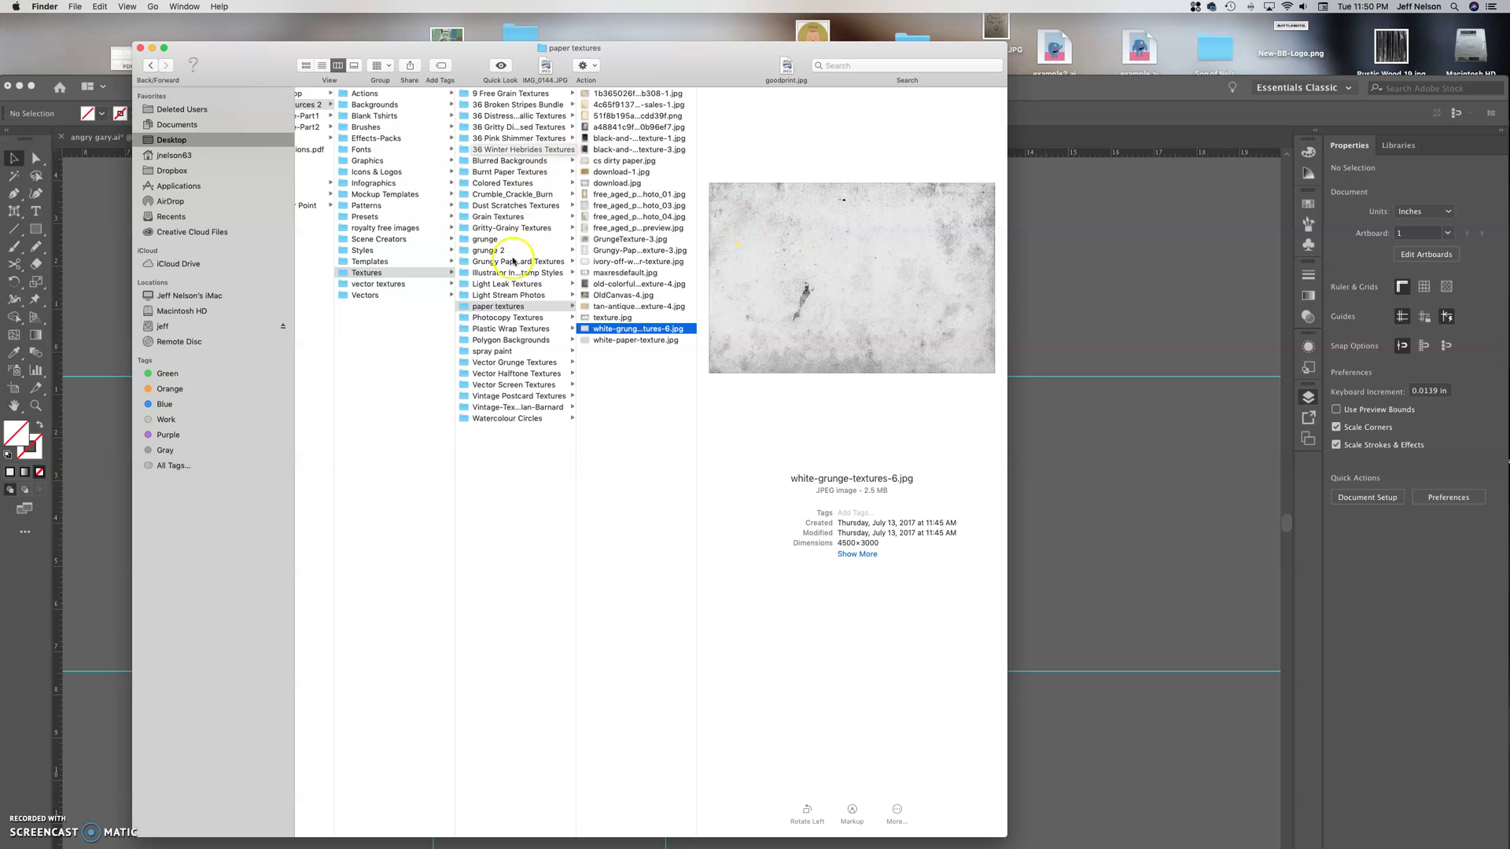
{"action": "left_click", "coordinate": [532, 210]}
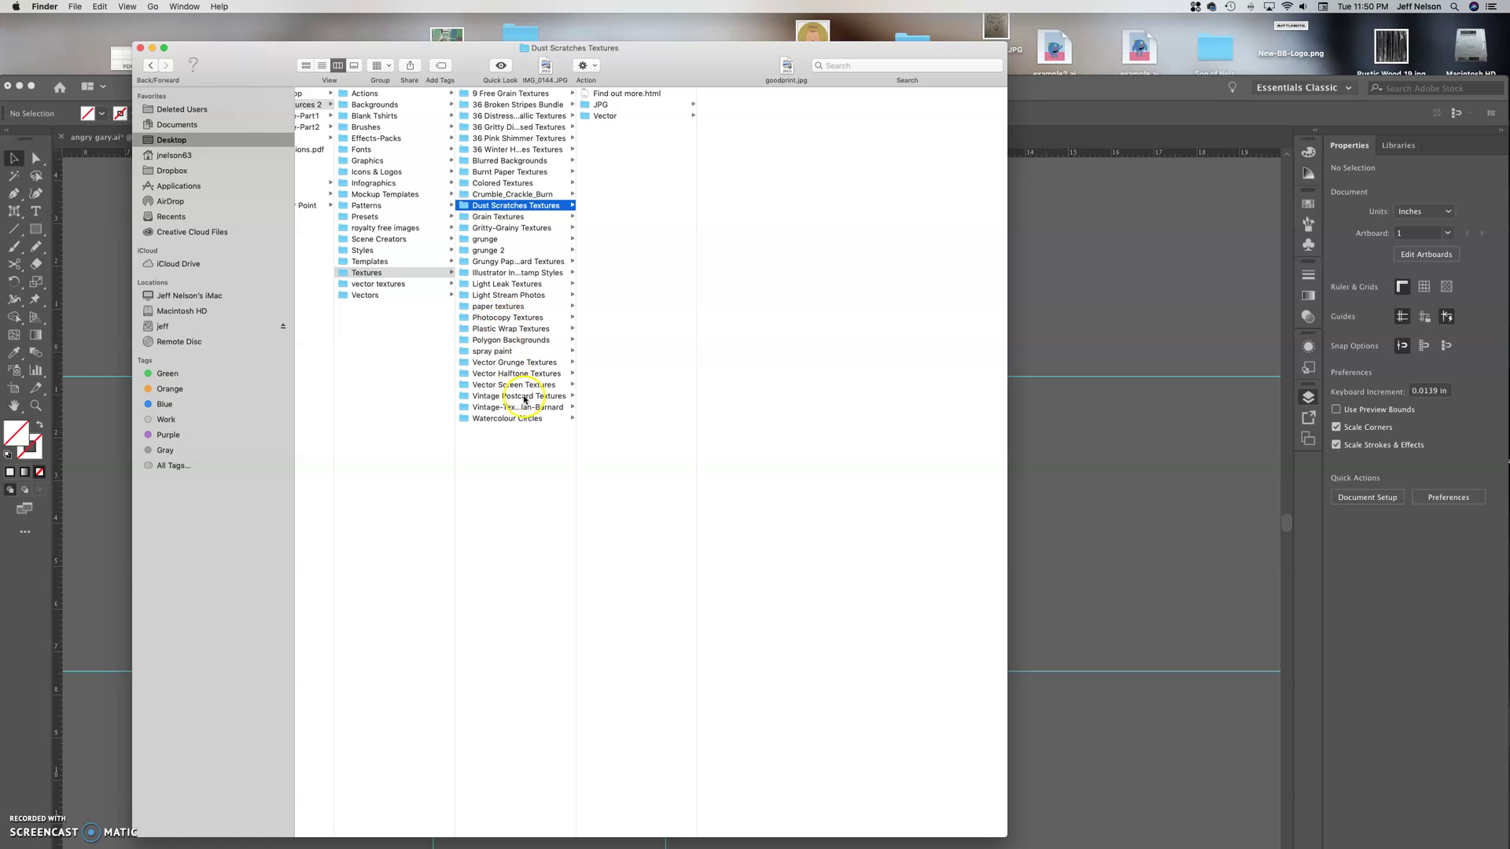
{"action": "left_click", "coordinate": [504, 308]}
{"action": "left_click", "coordinate": [634, 329]}
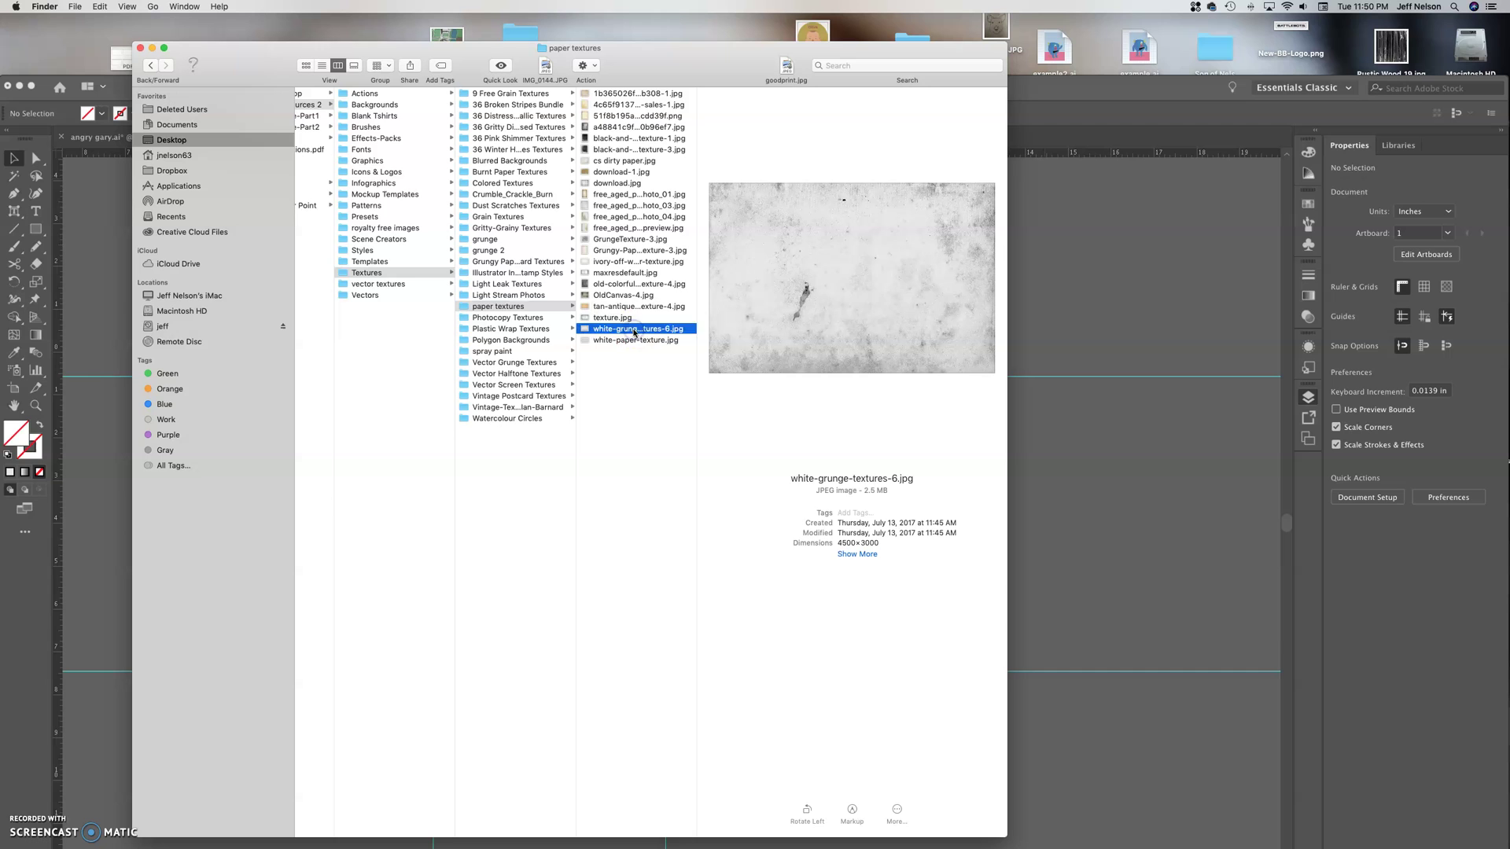
Compare the neighbouring paper textures and place texture.jpg into the viva los gatos Illustrator document on Layer 2.
{"action": "key", "text": "Up"}
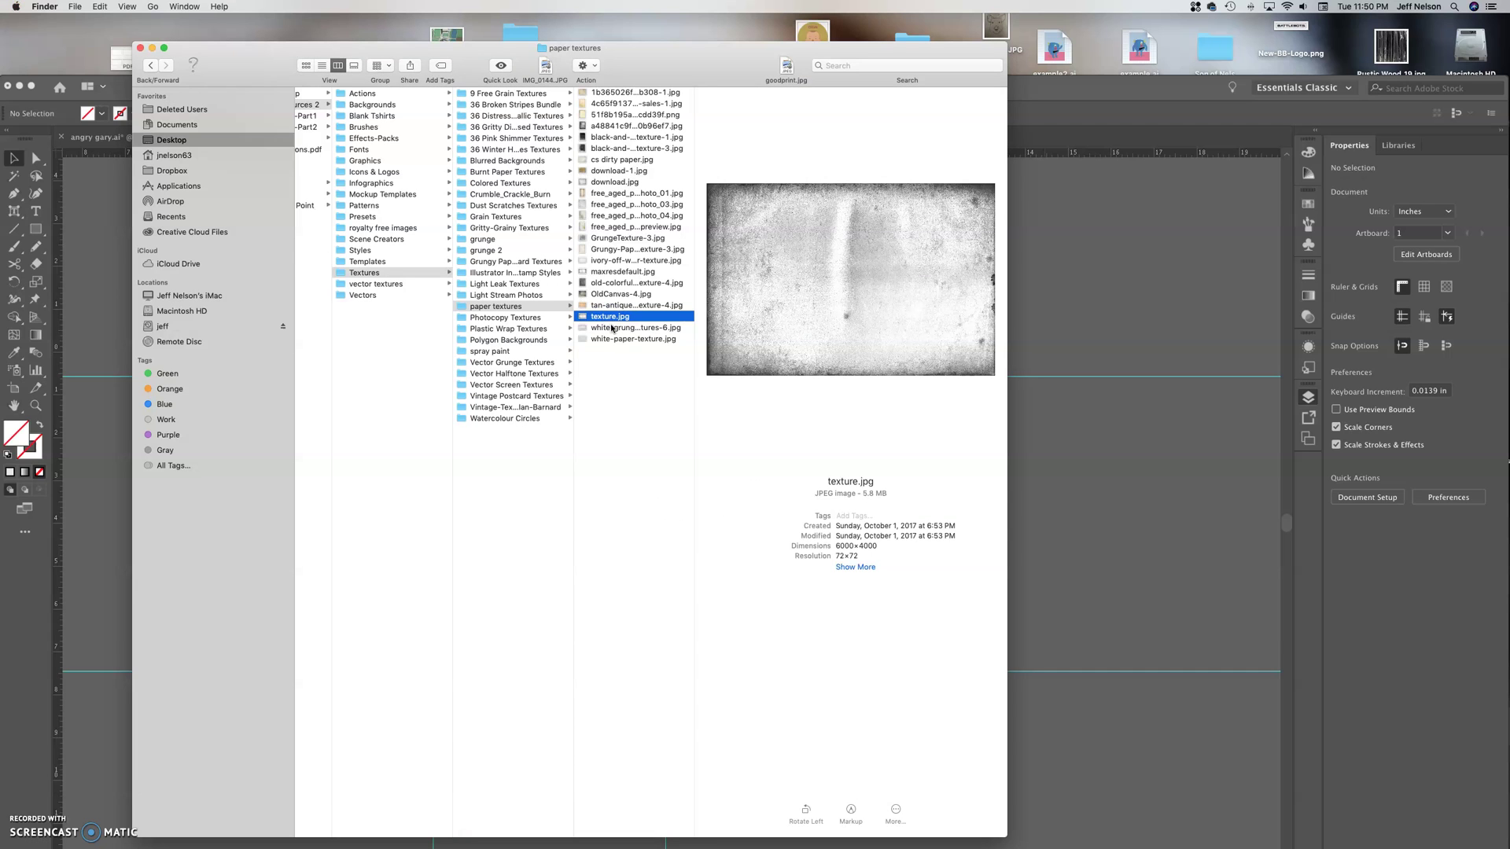
{"action": "left_click", "coordinate": [612, 328]}
{"action": "left_click", "coordinate": [629, 308]}
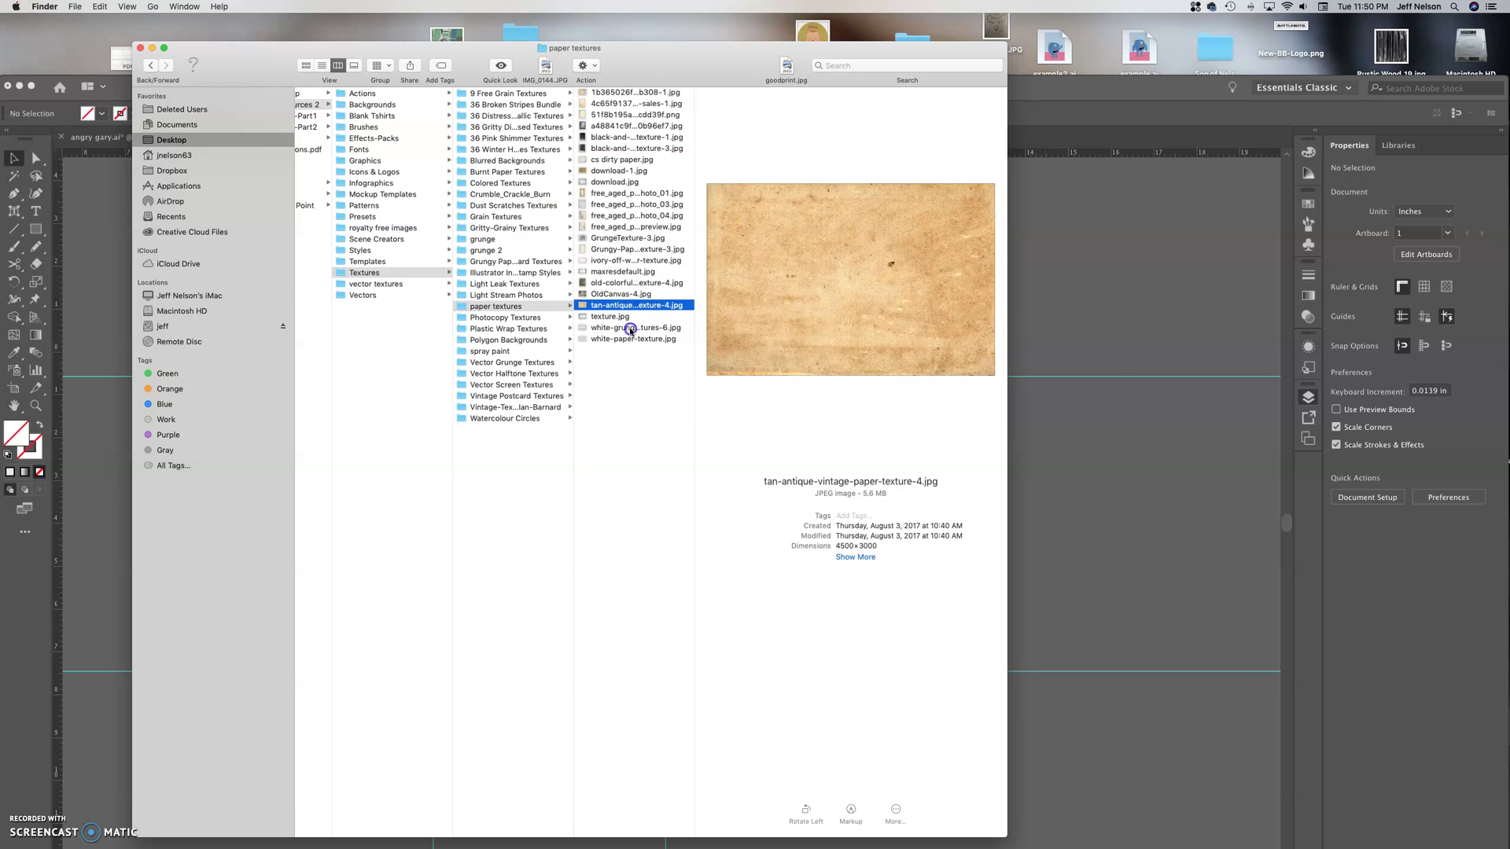
{"action": "left_click", "coordinate": [629, 328]}
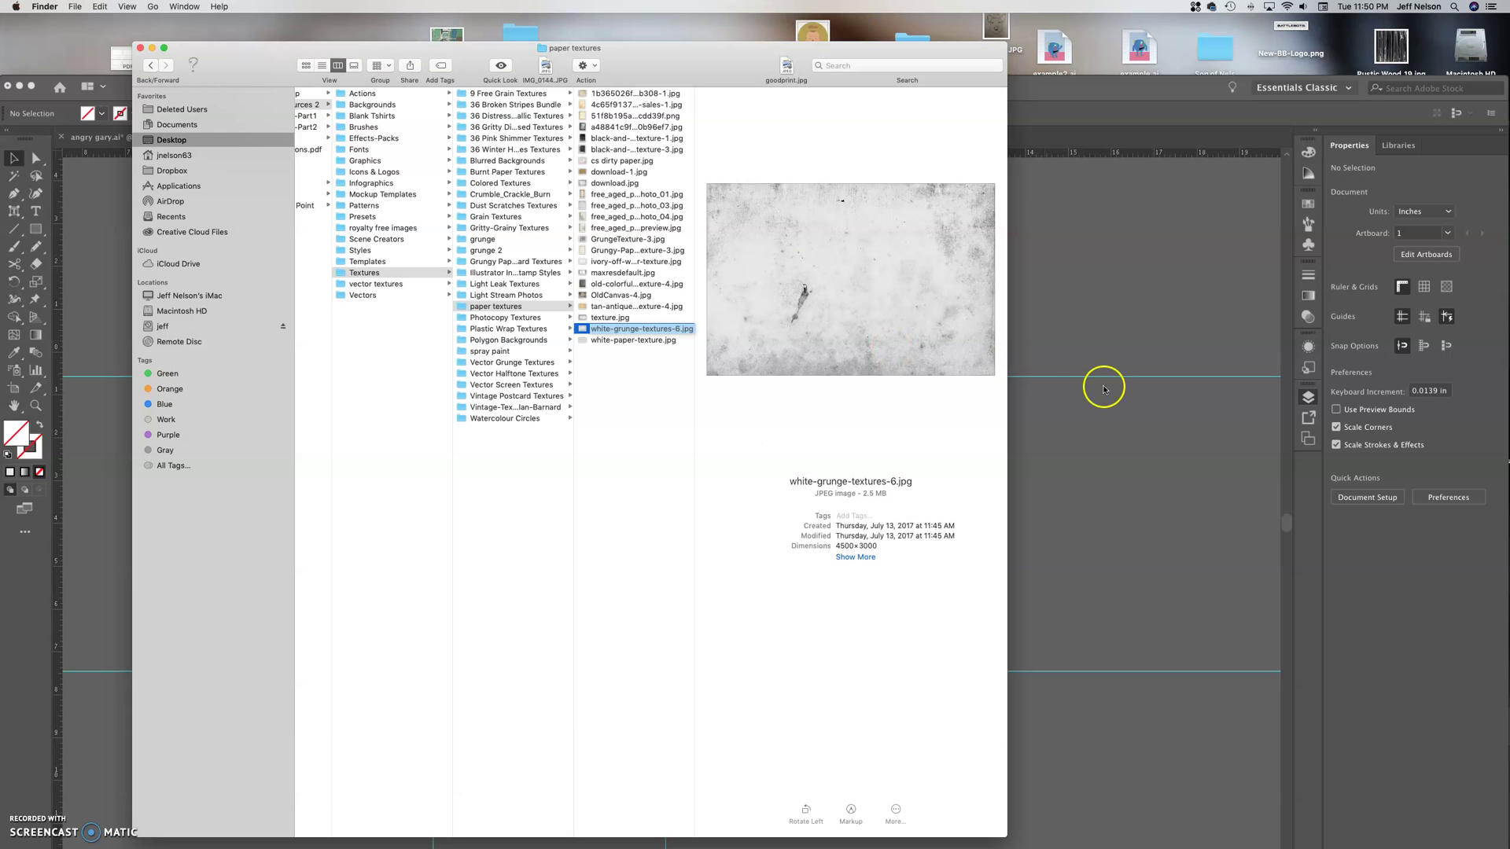
{"action": "key", "text": "Up"}
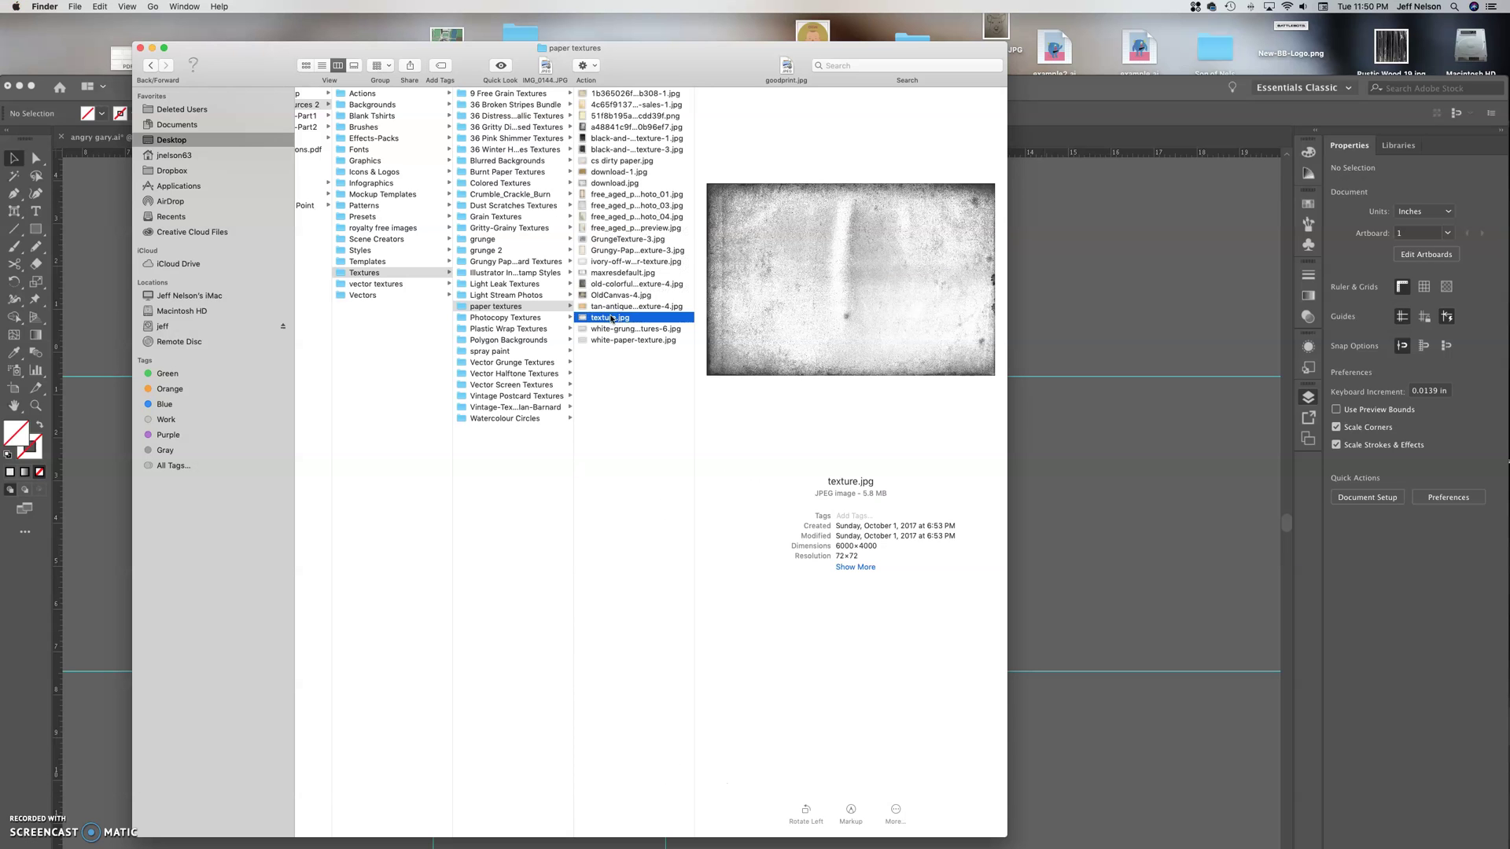
{"action": "left_click_drag", "start_coordinate": [600, 318], "coordinate": [1107, 423]}
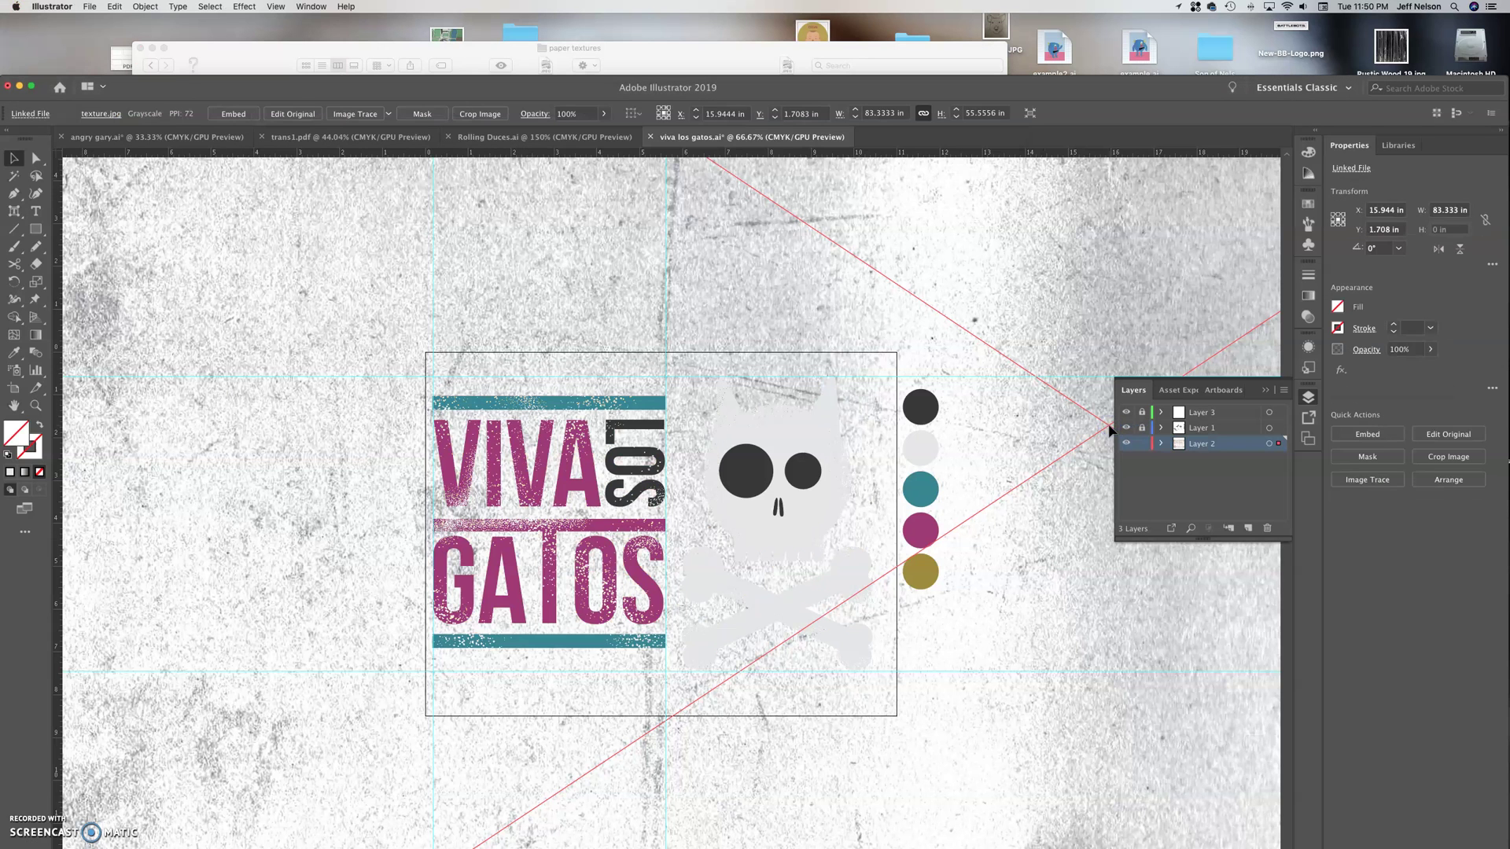
Scale the placed texture image down proportionally around its centre to about 12.26 by 8.18 in.
{"action": "key", "text": "super+minus"}
{"action": "key", "text": "super+minus"}
{"action": "key", "text": "super+minus"}
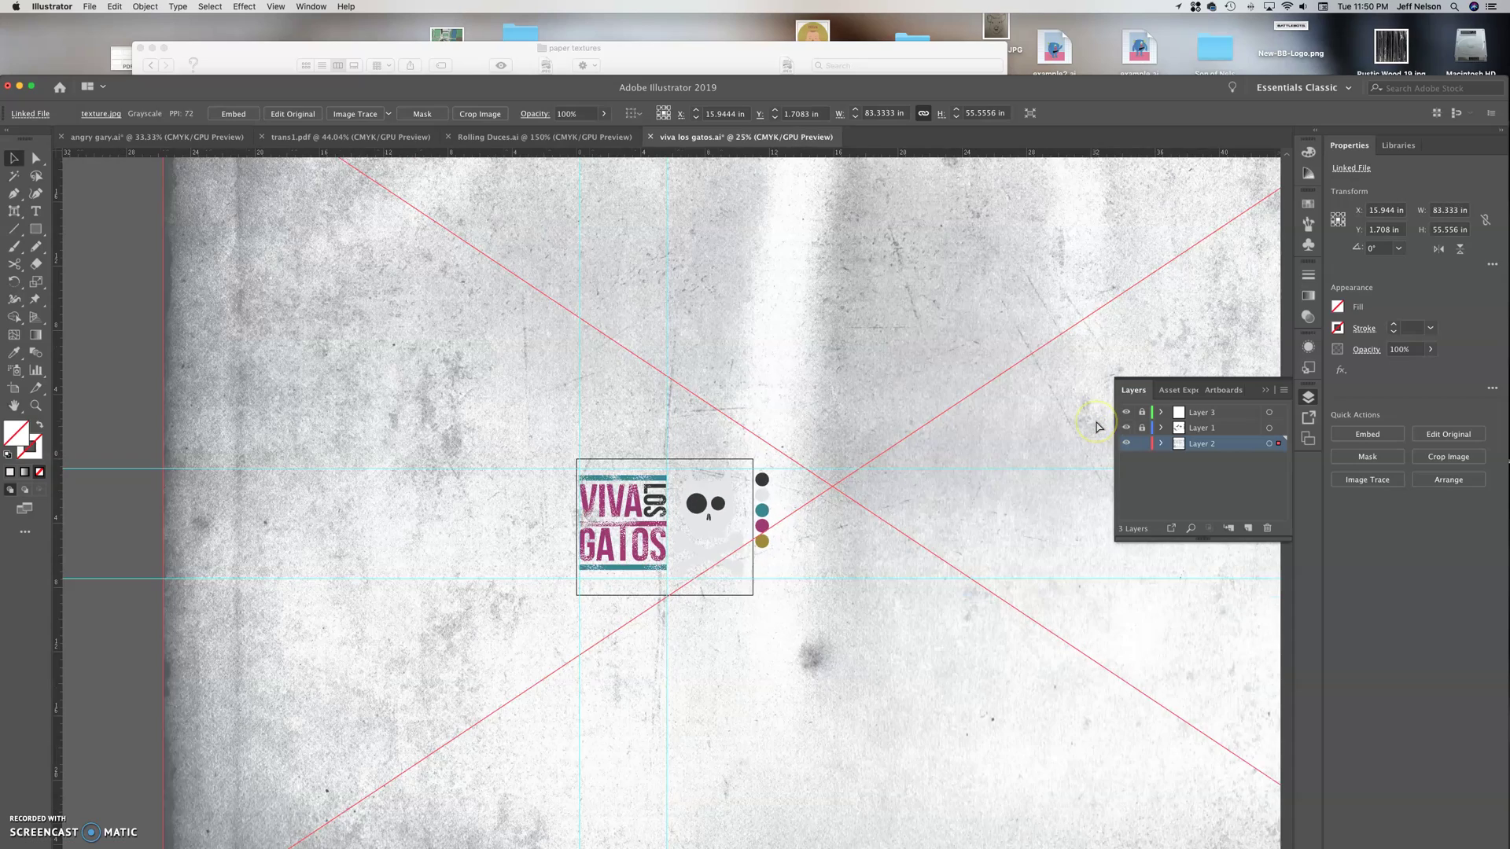
{"action": "key", "text": "super+minus"}
{"action": "key", "text": "super+minus"}
{"action": "key", "text": "super+minus"}
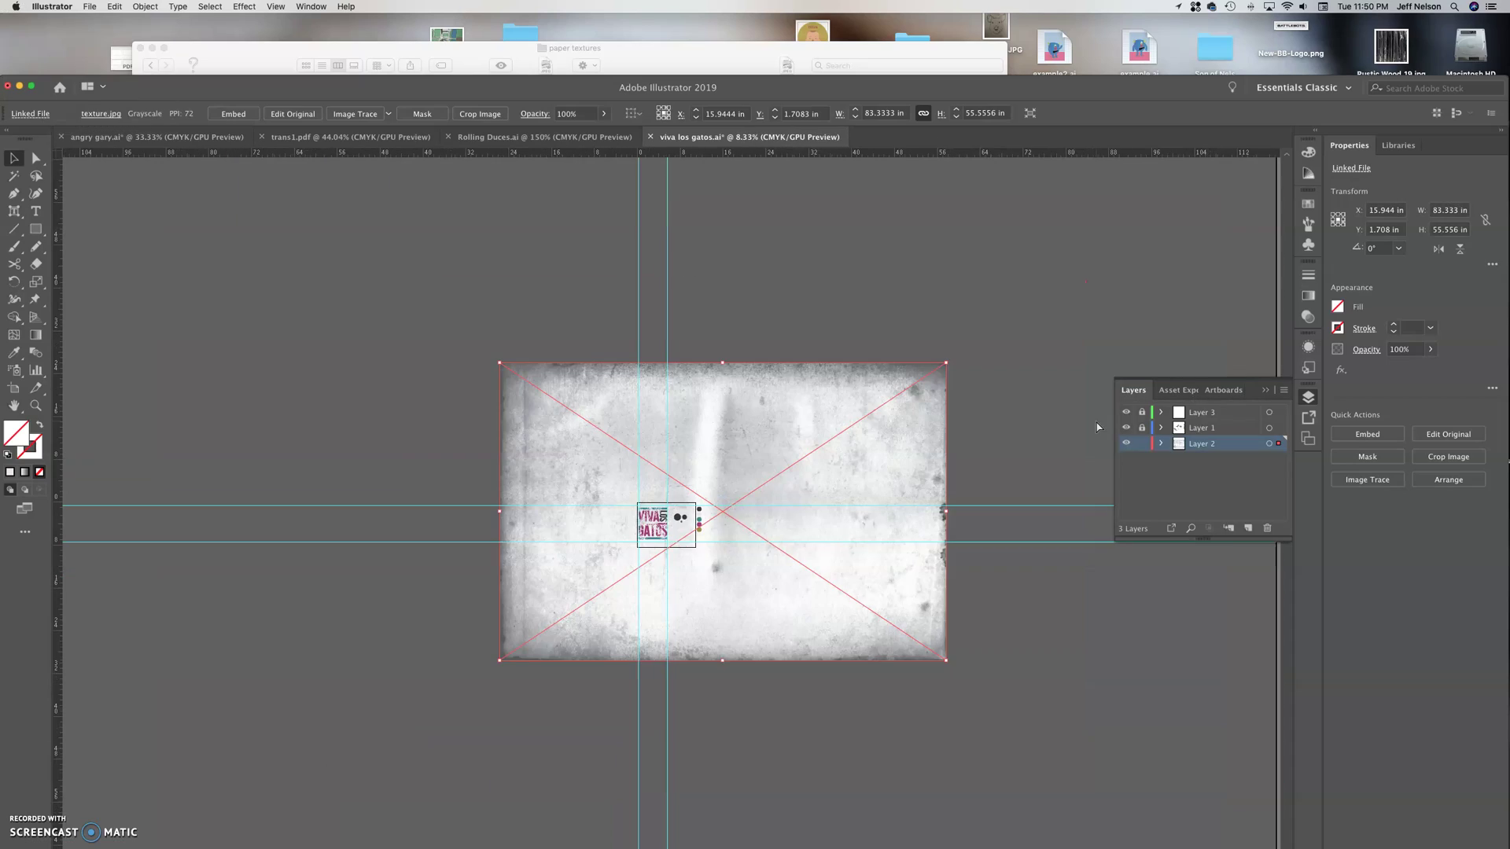
{"action": "left_click_drag", "start_coordinate": [945, 364], "coordinate": [758, 408]}
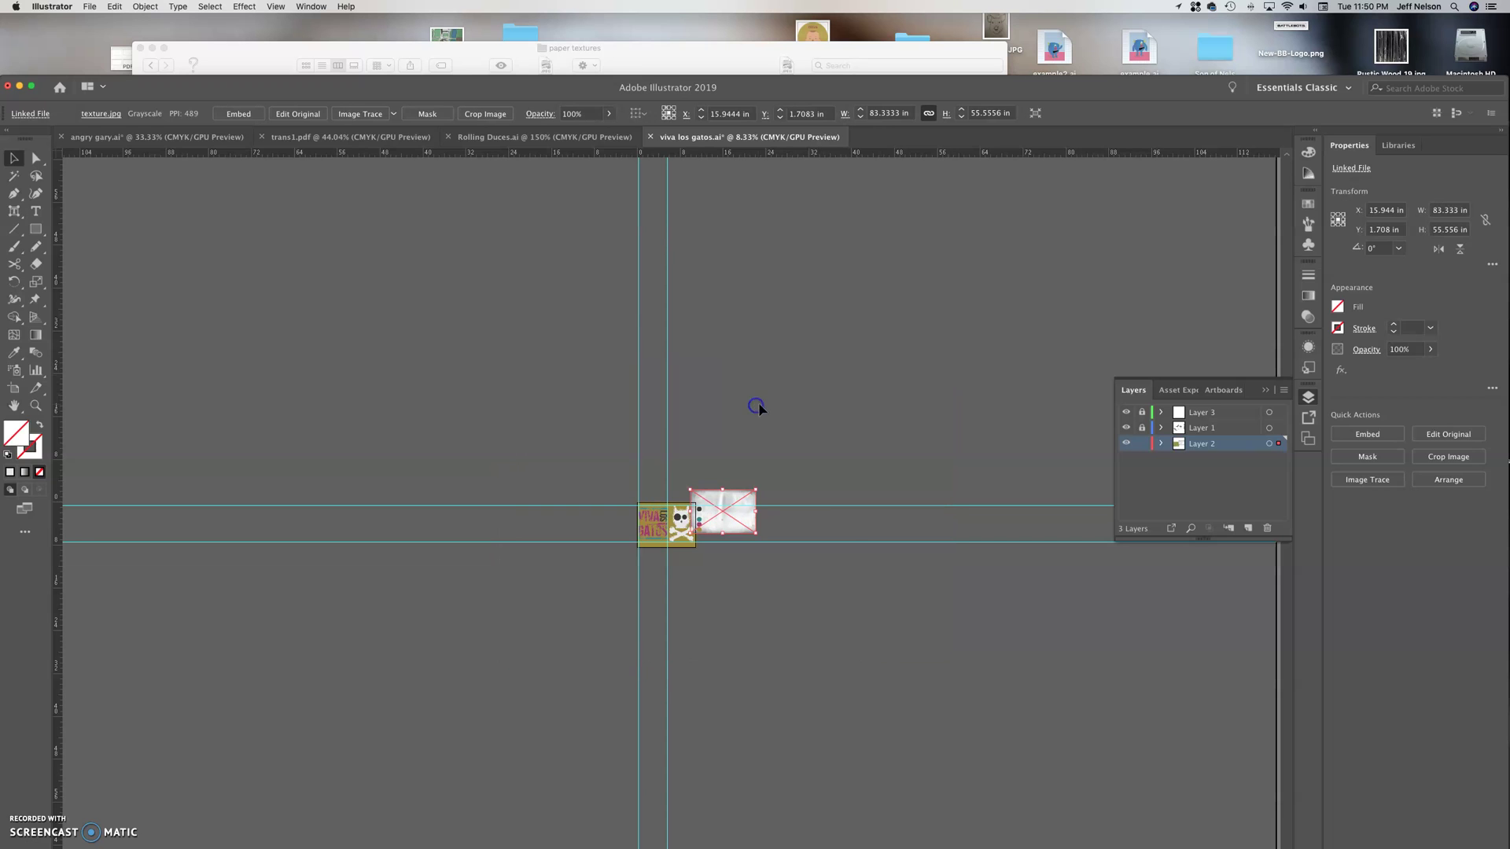
Move the texture image over the design so its upper-left corner meets the artboard's upper-left corner.
{"action": "key", "text": "super+plus"}
{"action": "key", "text": "super+plus"}
{"action": "key", "text": "super+plus"}
{"action": "key", "text": "super+plus"}
{"action": "key", "text": "super+plus"}
{"action": "key", "text": "super+plus"}
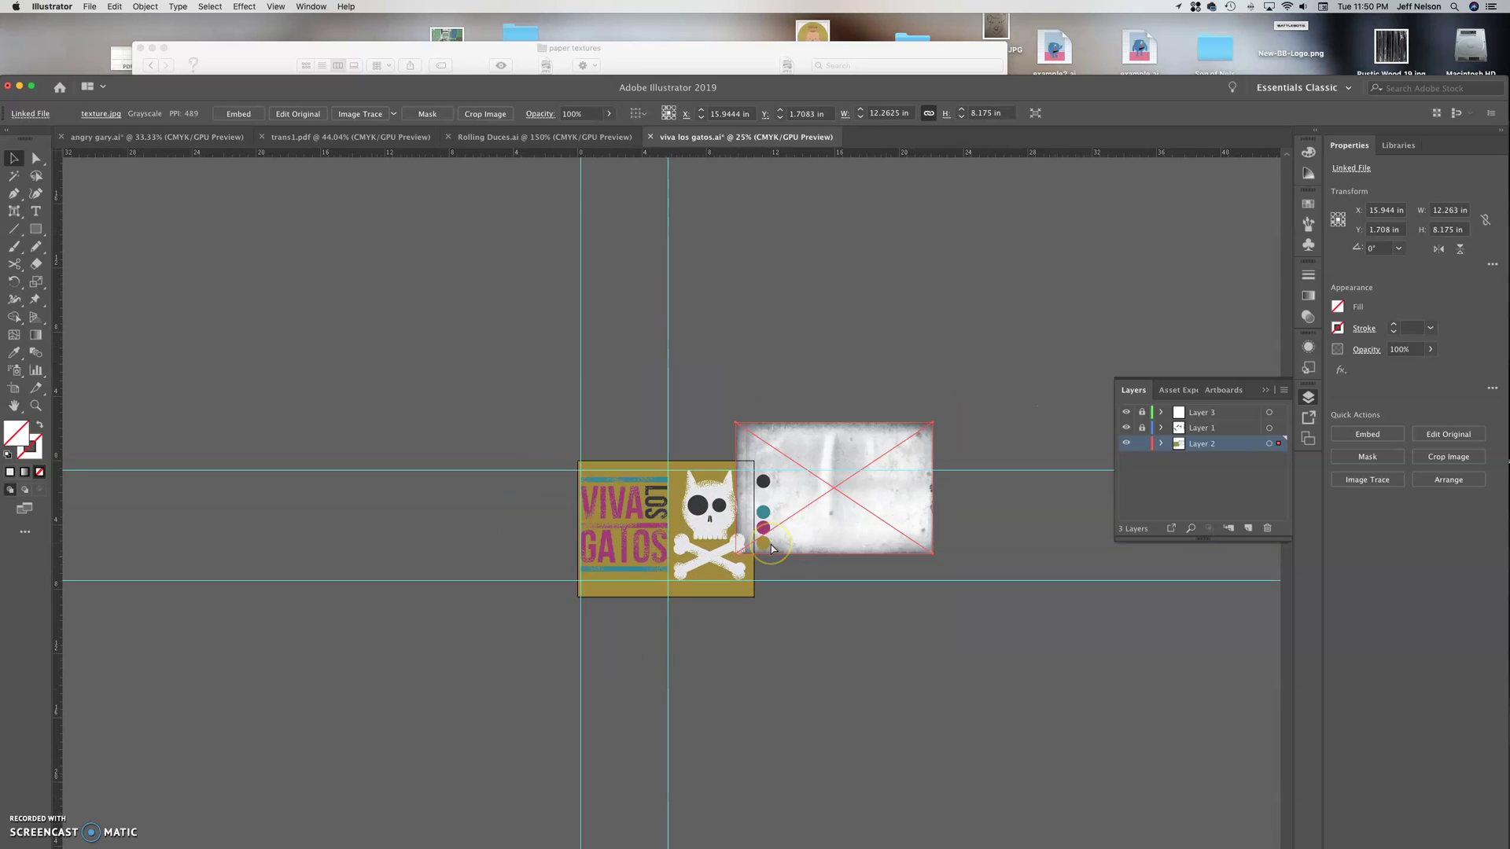
{"action": "left_click_drag", "start_coordinate": [1038, 468], "coordinate": [614, 571]}
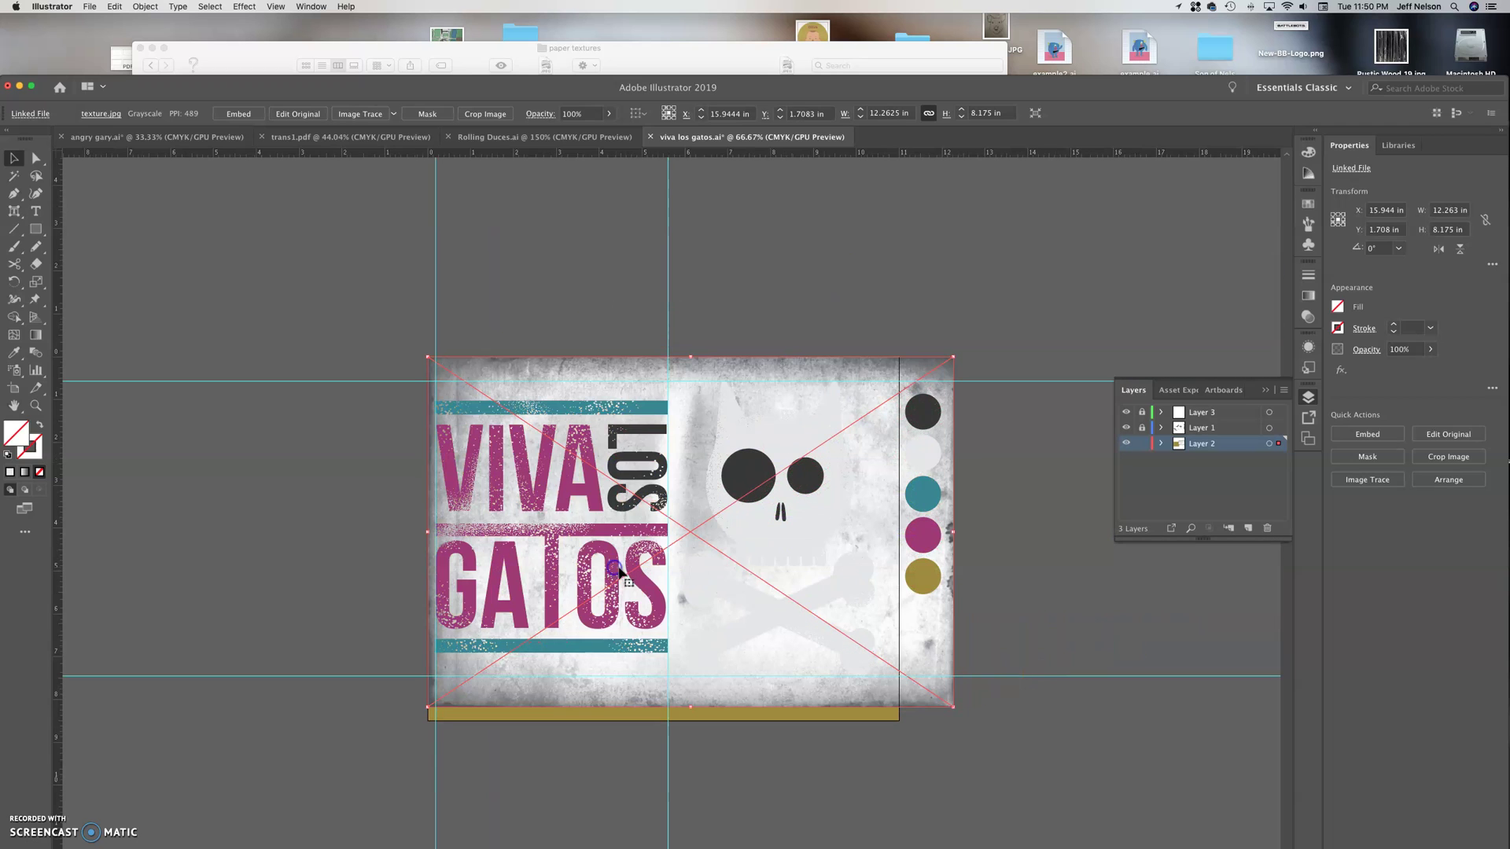
Stretch the texture image to cover the whole artboard, about 11.02 in wide and 8.5 in high.
{"action": "left_click_drag", "start_coordinate": [956, 532], "coordinate": [900, 529]}
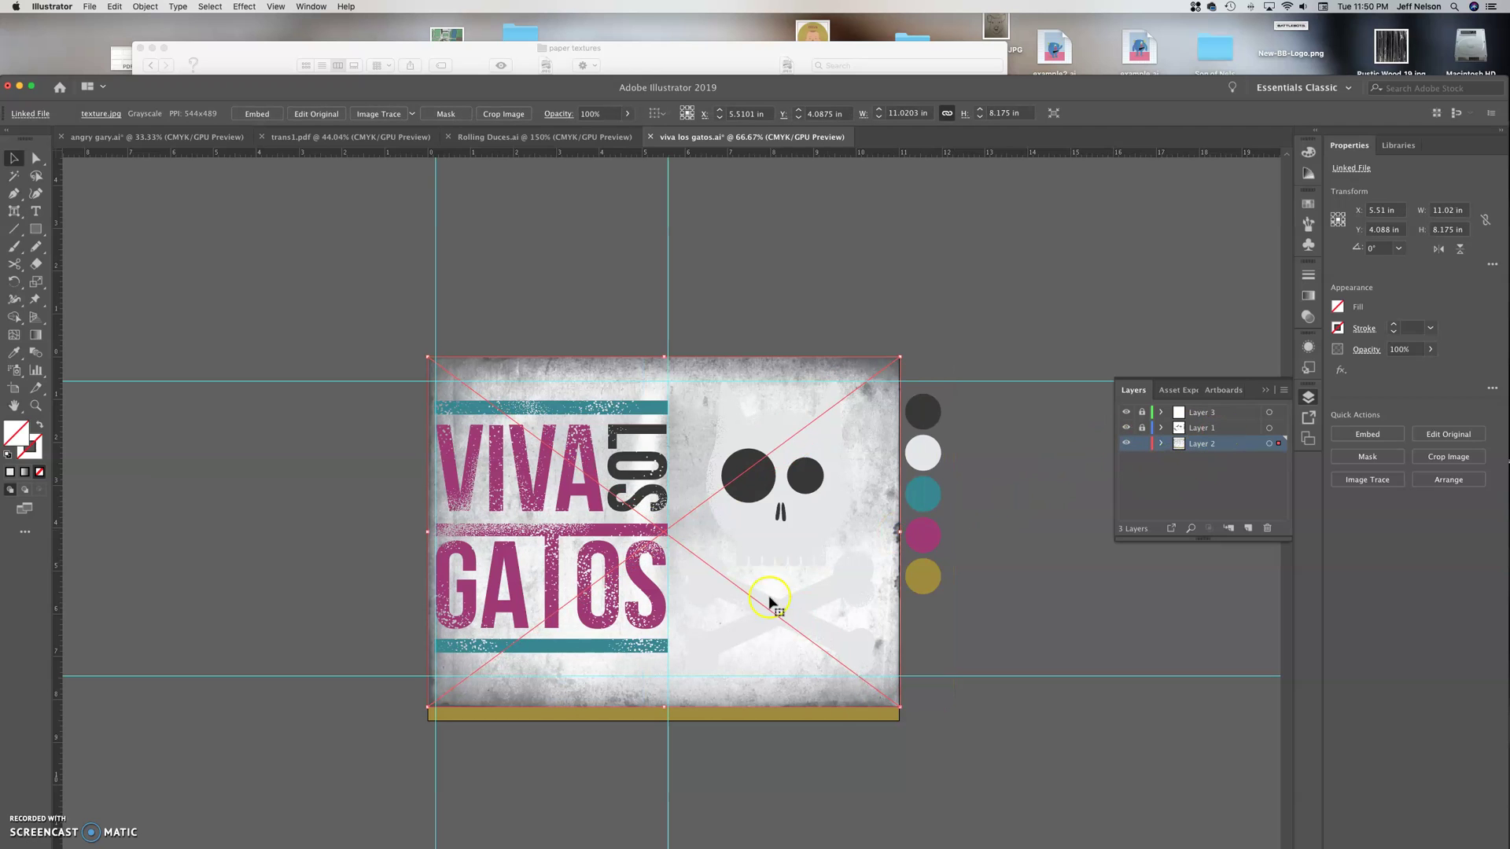
{"action": "left_click_drag", "start_coordinate": [661, 708], "coordinate": [663, 720]}
{"action": "left_click_drag", "start_coordinate": [790, 717], "coordinate": [794, 712]}
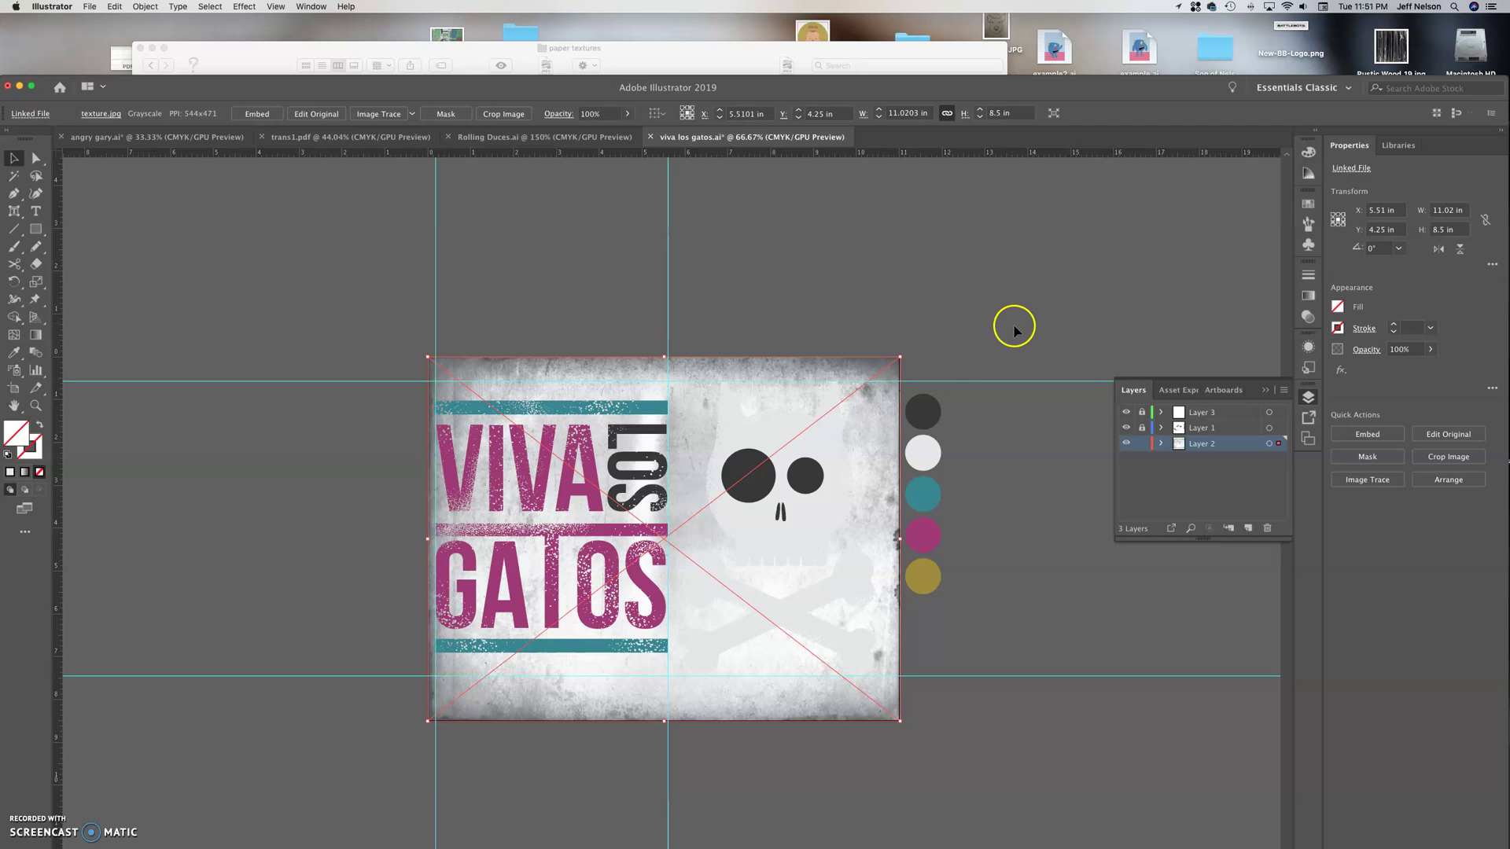
Try the Darken, Multiply and Lighten blending modes on the texture image.
{"action": "left_click", "coordinate": [1308, 316]}
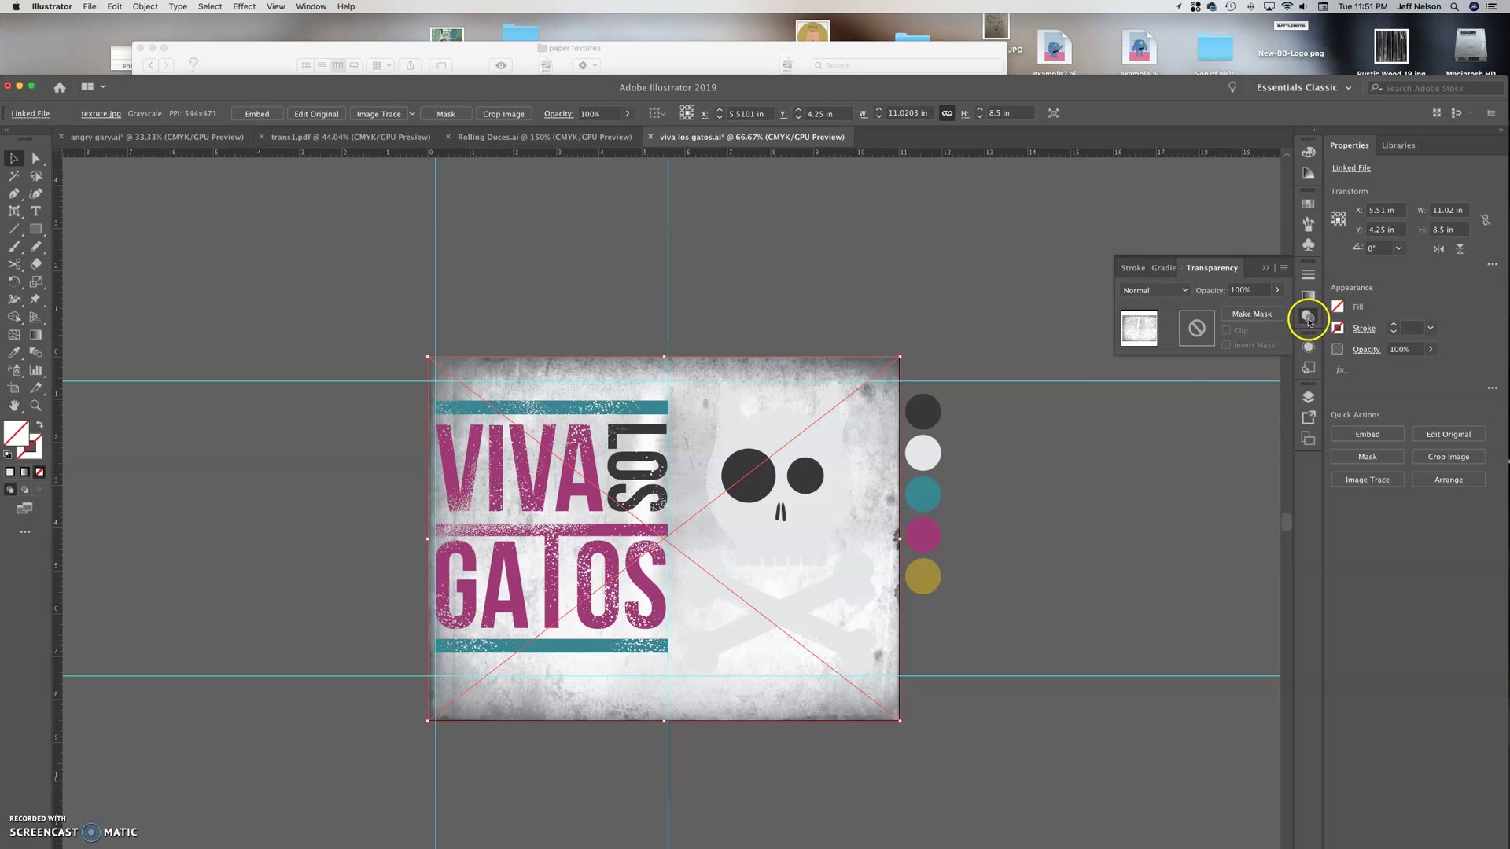
{"action": "left_click", "coordinate": [1153, 290]}
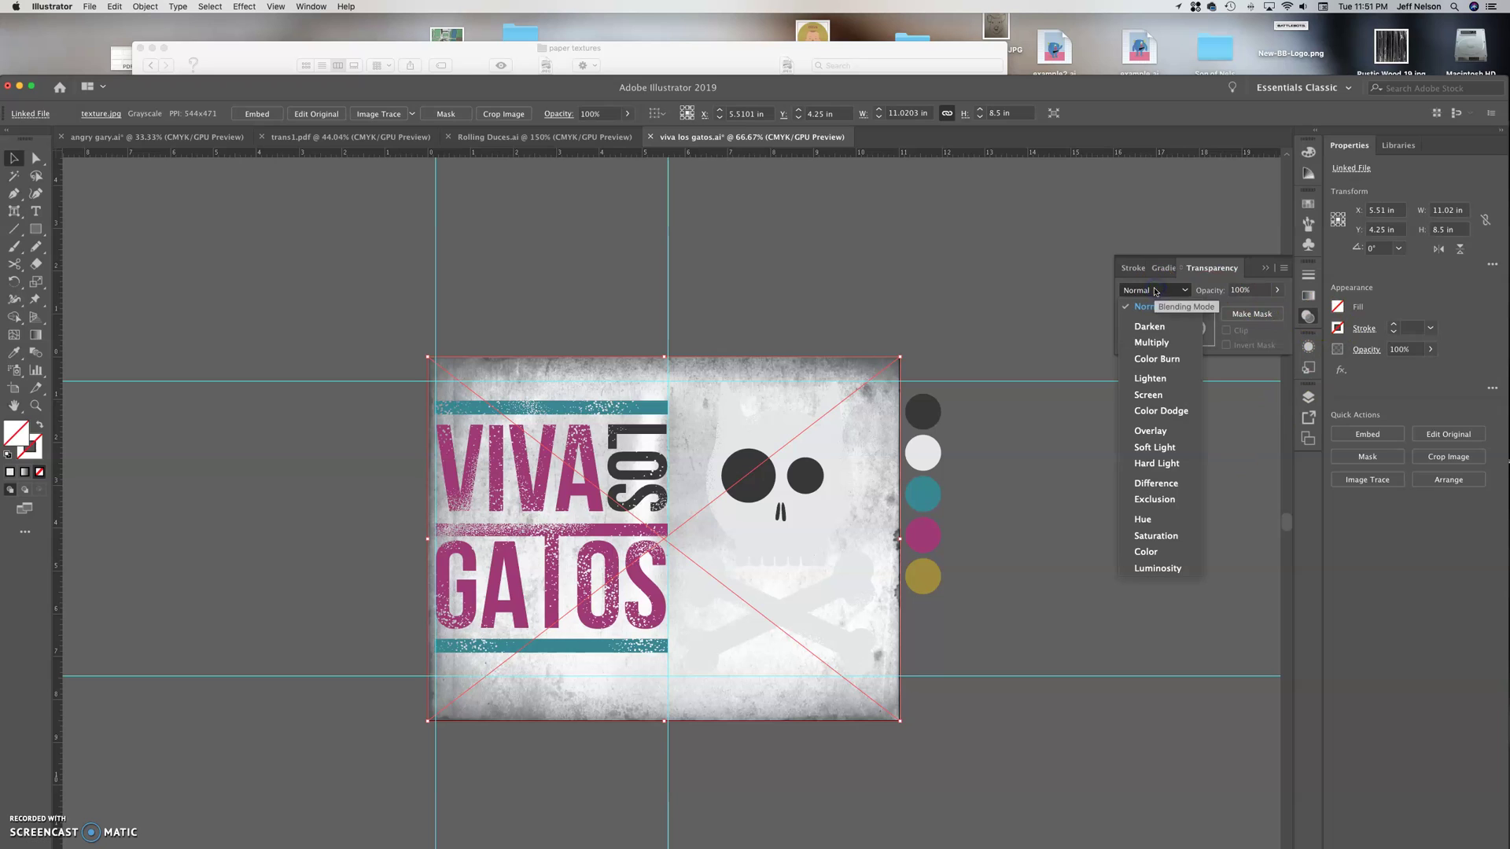
{"action": "left_click", "coordinate": [1157, 330]}
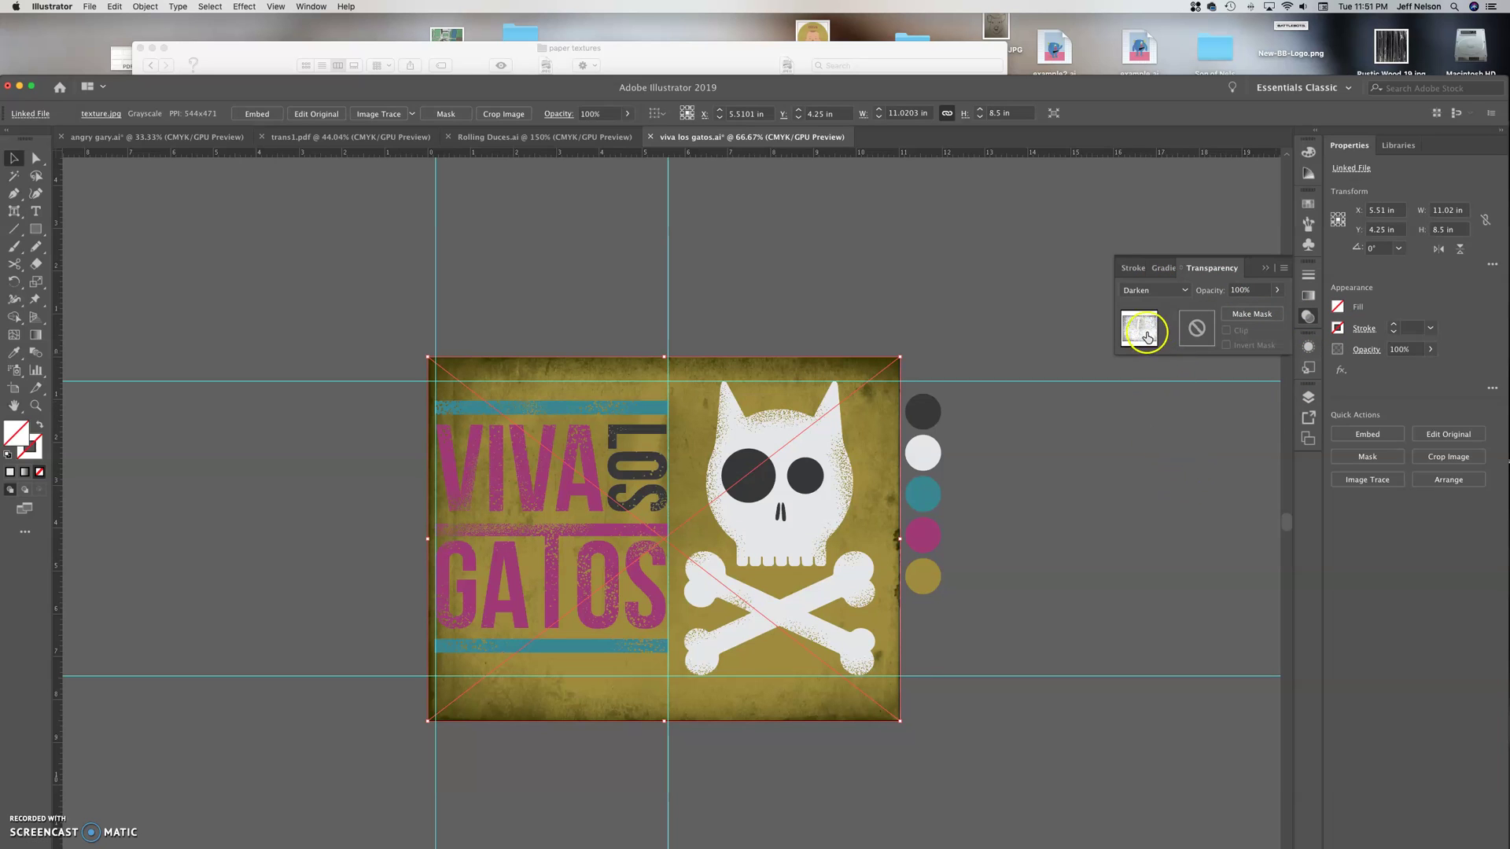
{"action": "left_click", "coordinate": [1149, 290]}
{"action": "left_click", "coordinate": [1145, 339]}
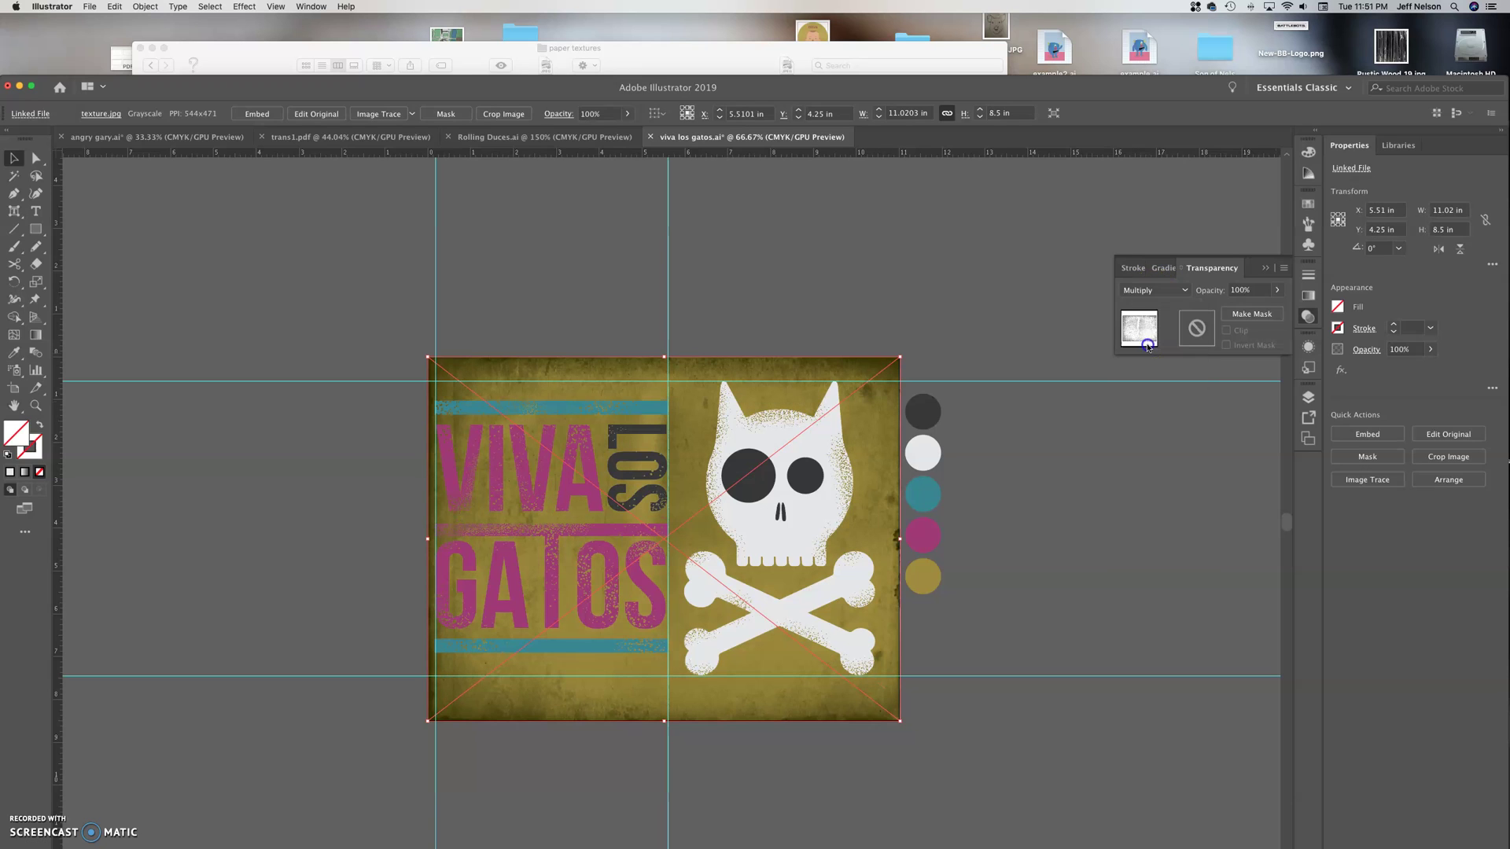
{"action": "left_click", "coordinate": [1148, 291]}
{"action": "left_click", "coordinate": [1139, 358]}
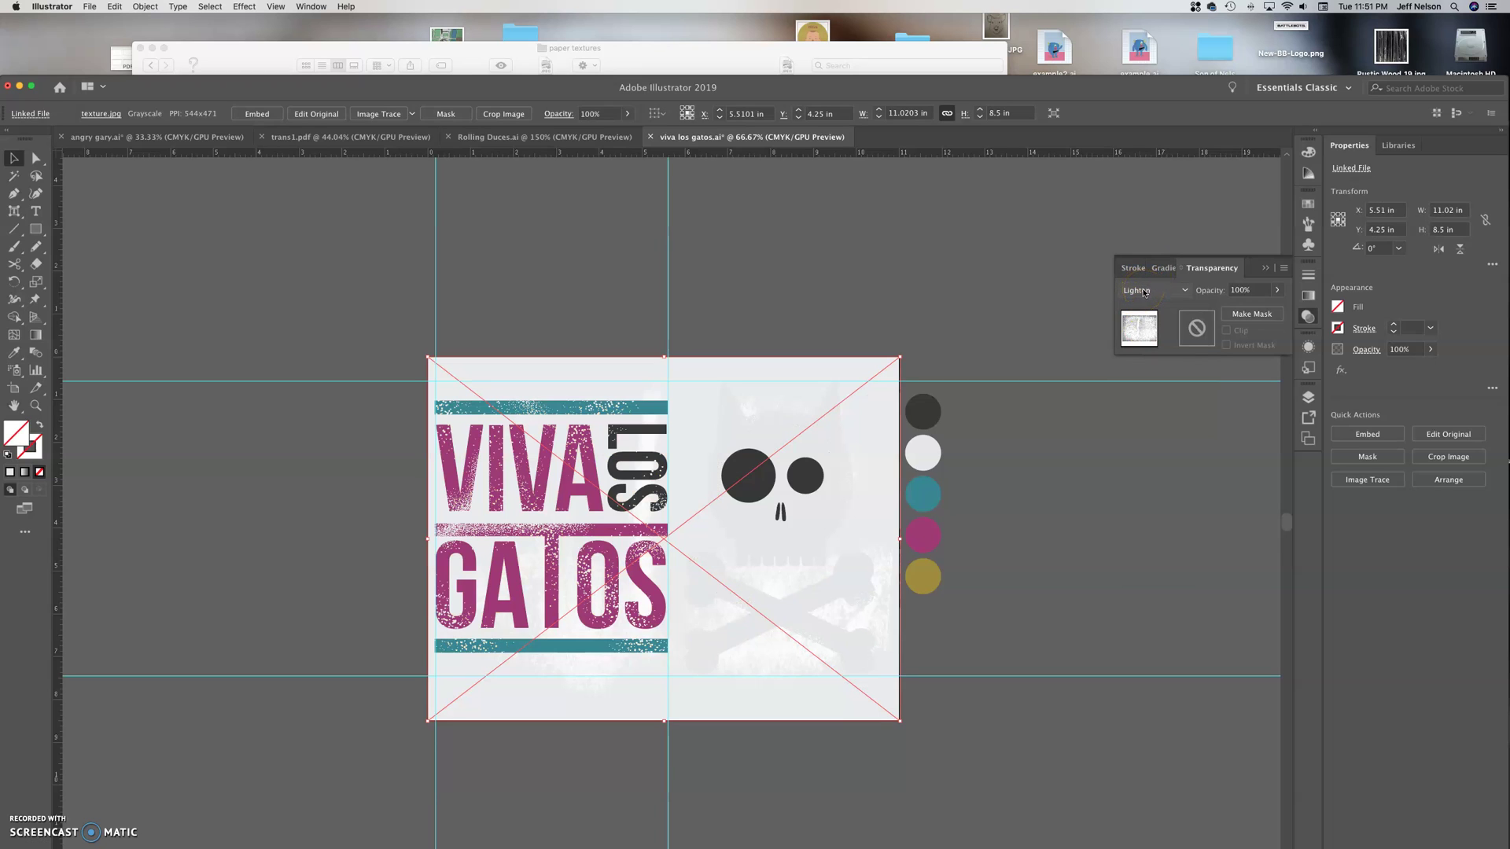
Try the Color Dodge and Color Burn blending modes on the texture image, then deselect it to judge the effect.
{"action": "left_click", "coordinate": [1170, 291]}
{"action": "left_click", "coordinate": [1171, 292]}
{"action": "left_click", "coordinate": [1172, 293]}
{"action": "key", "text": "Down"}
{"action": "key", "text": "Return"}
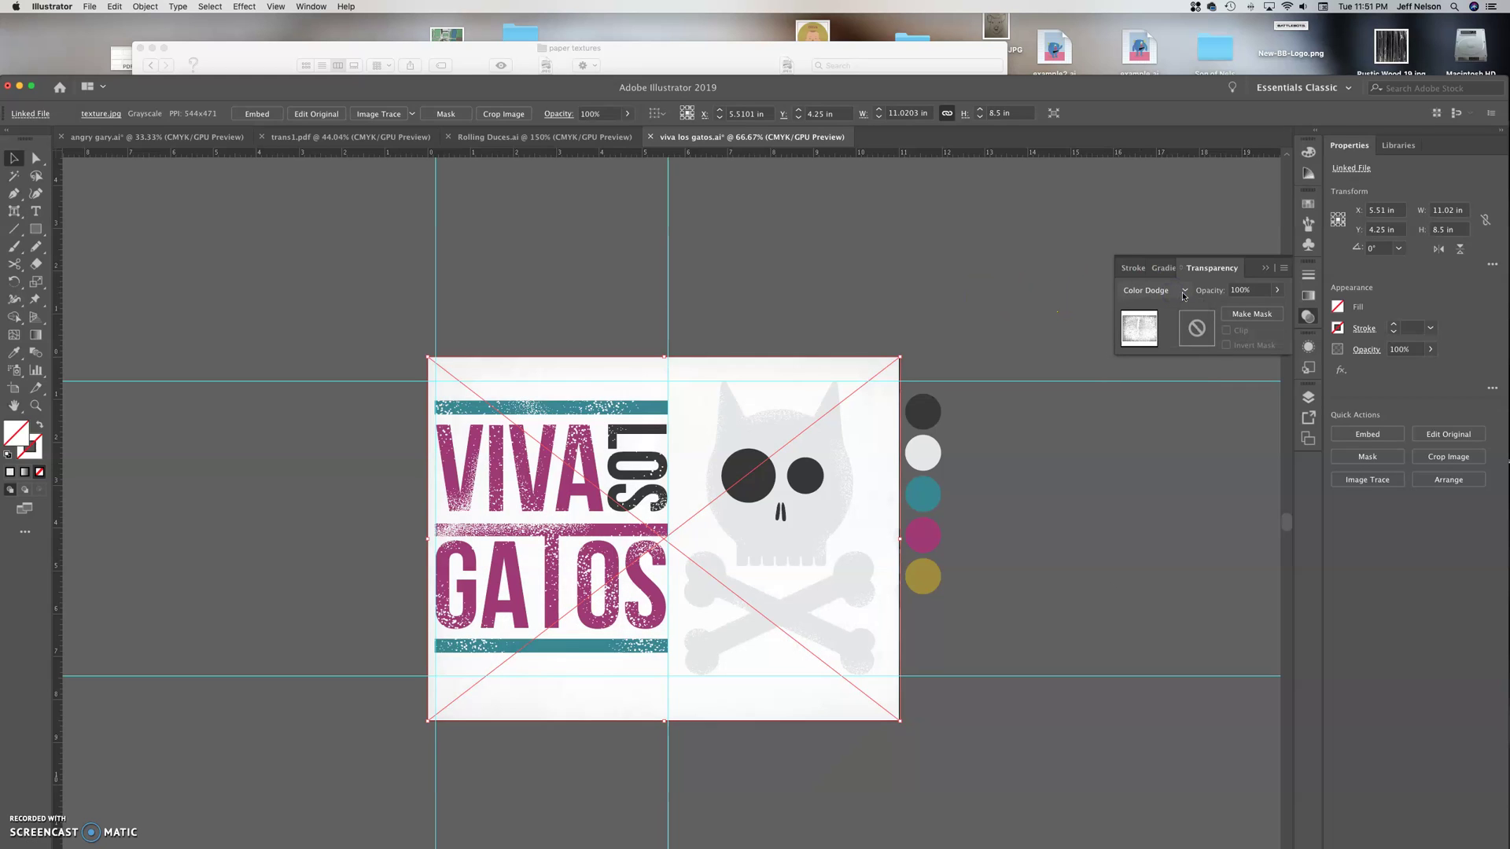
{"action": "left_click", "coordinate": [1184, 292]}
{"action": "left_click", "coordinate": [1163, 363]}
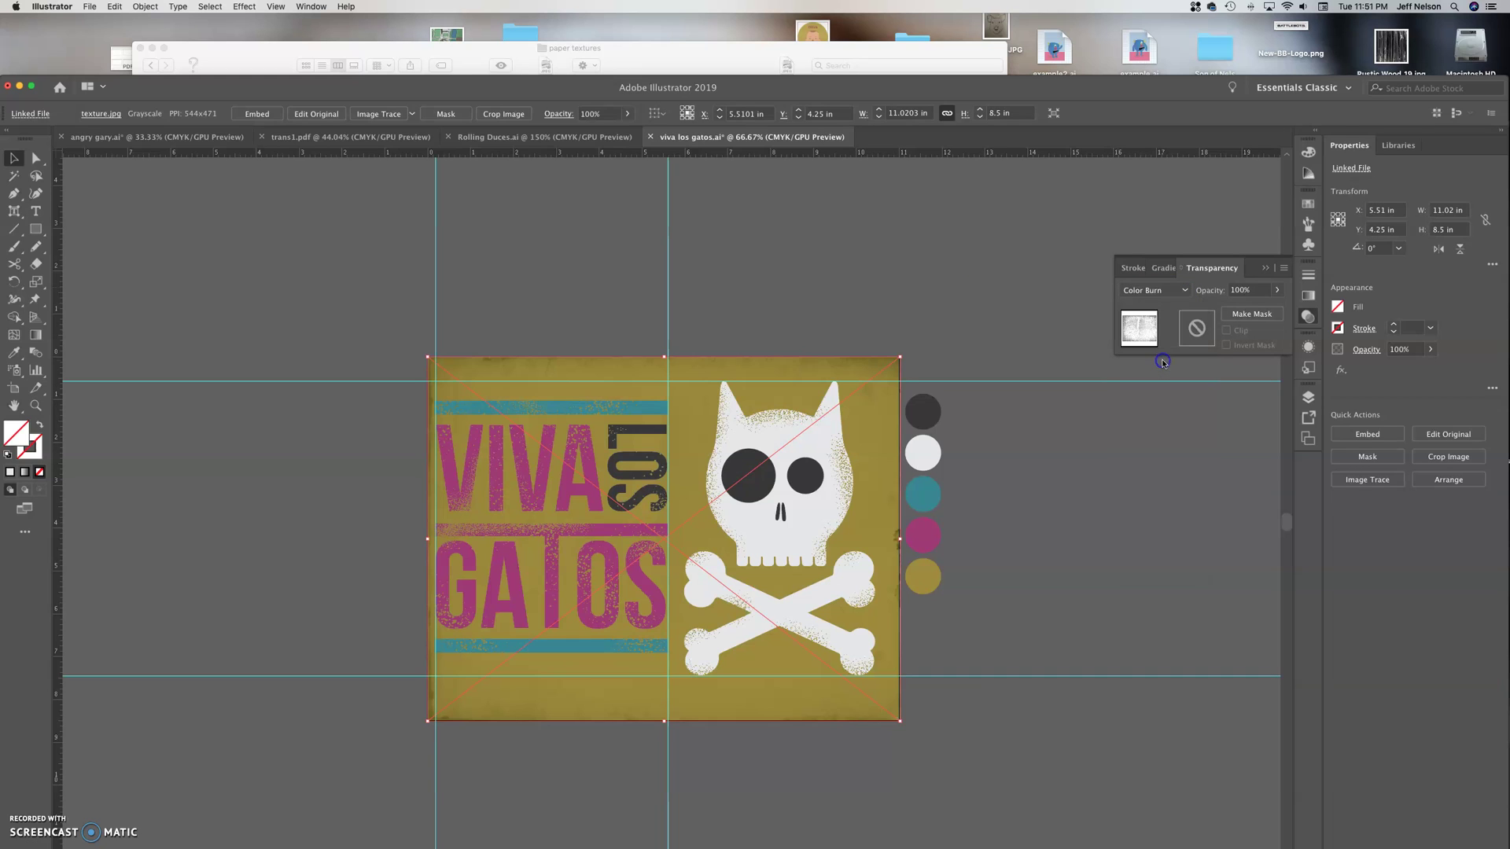
{"action": "left_click", "coordinate": [1010, 323]}
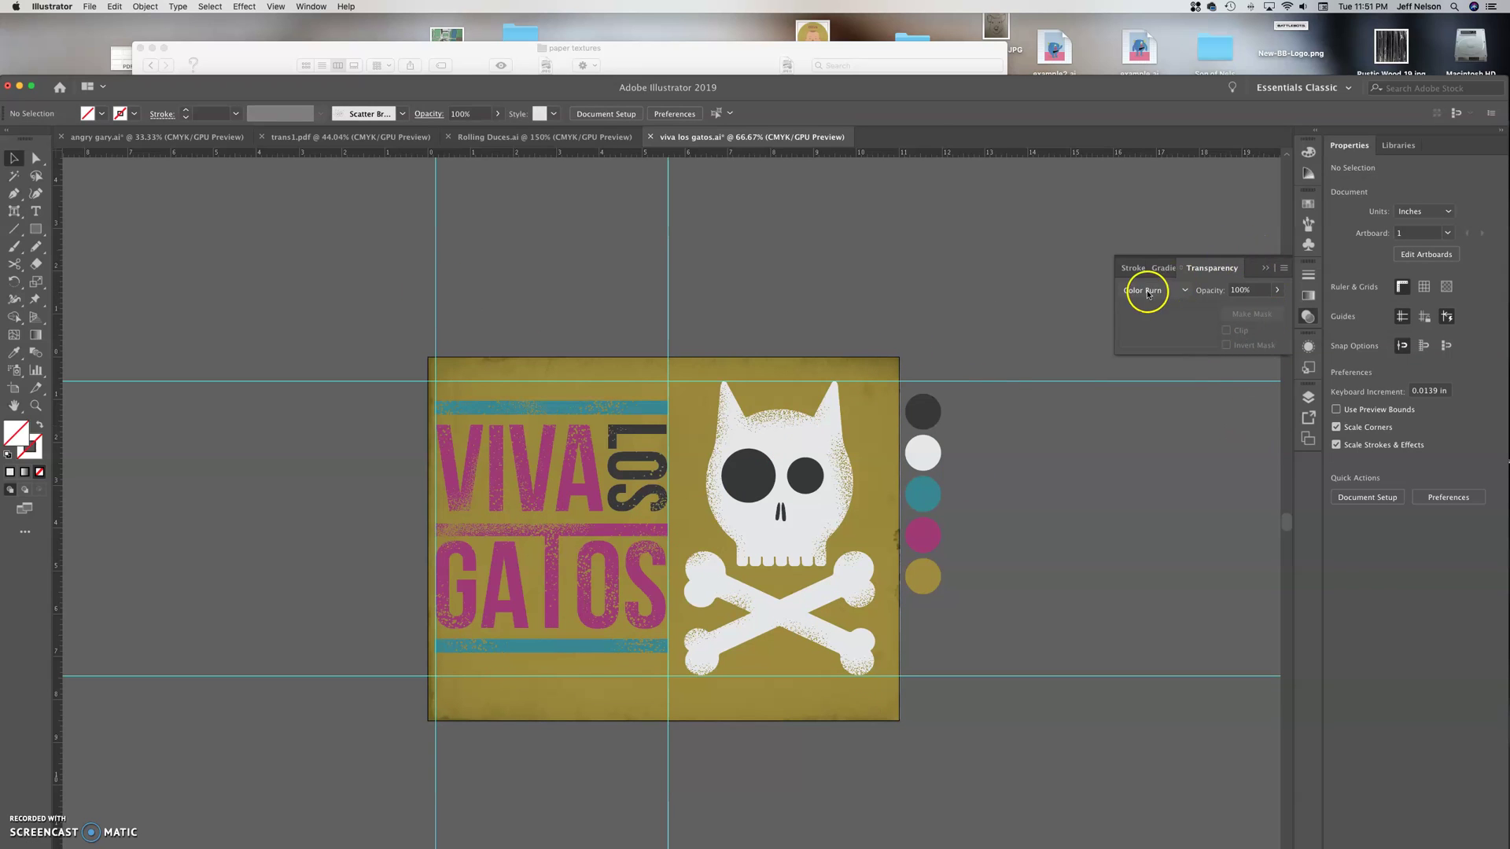
Reselect the texture image and try the Overlay blending mode on it.
{"action": "left_click", "coordinate": [1148, 290]}
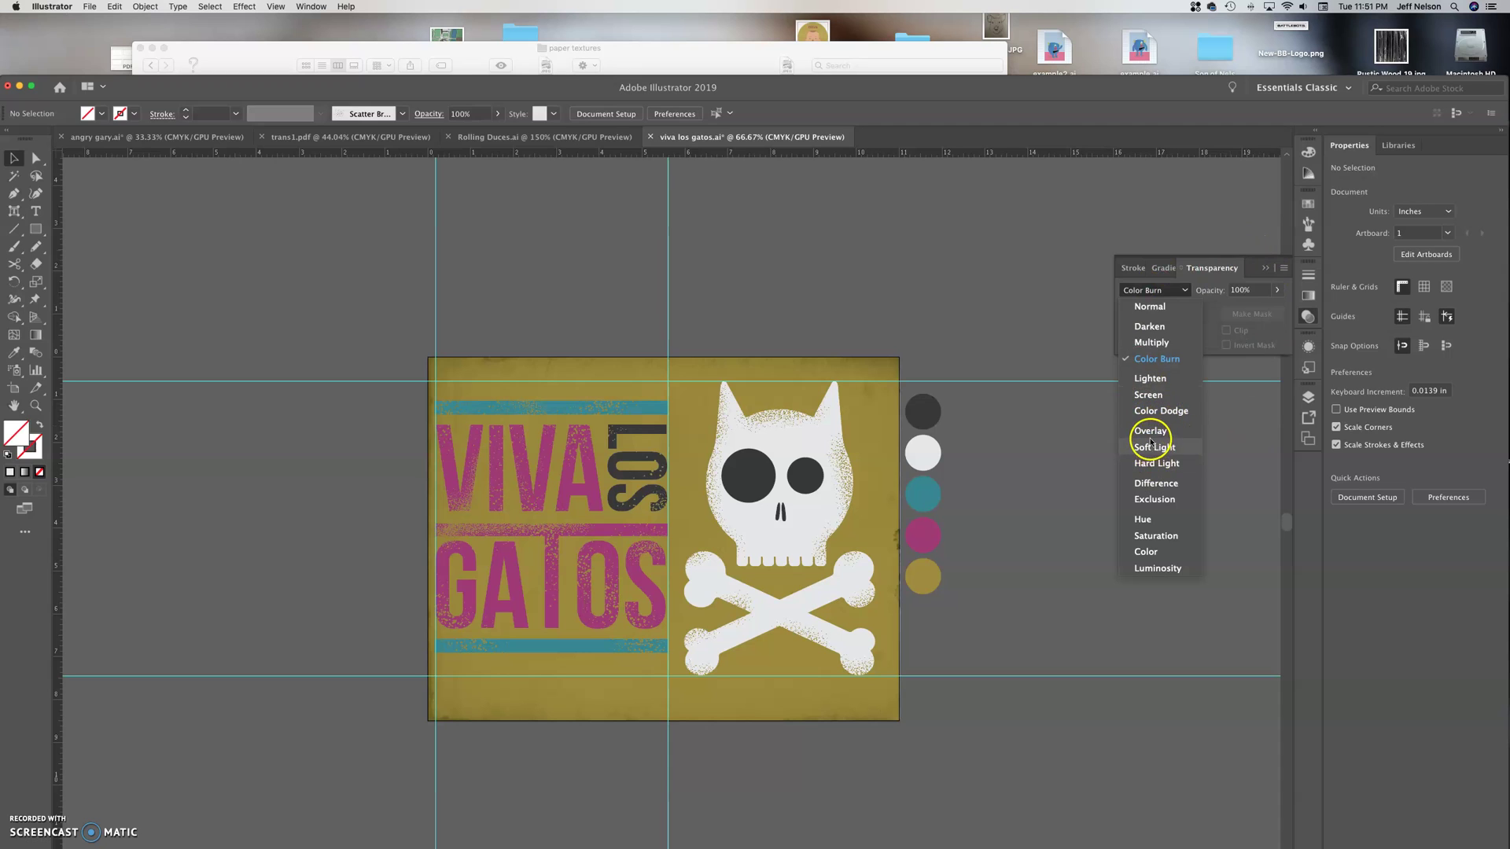
{"action": "left_click", "coordinate": [1150, 432]}
{"action": "left_click", "coordinate": [895, 422]}
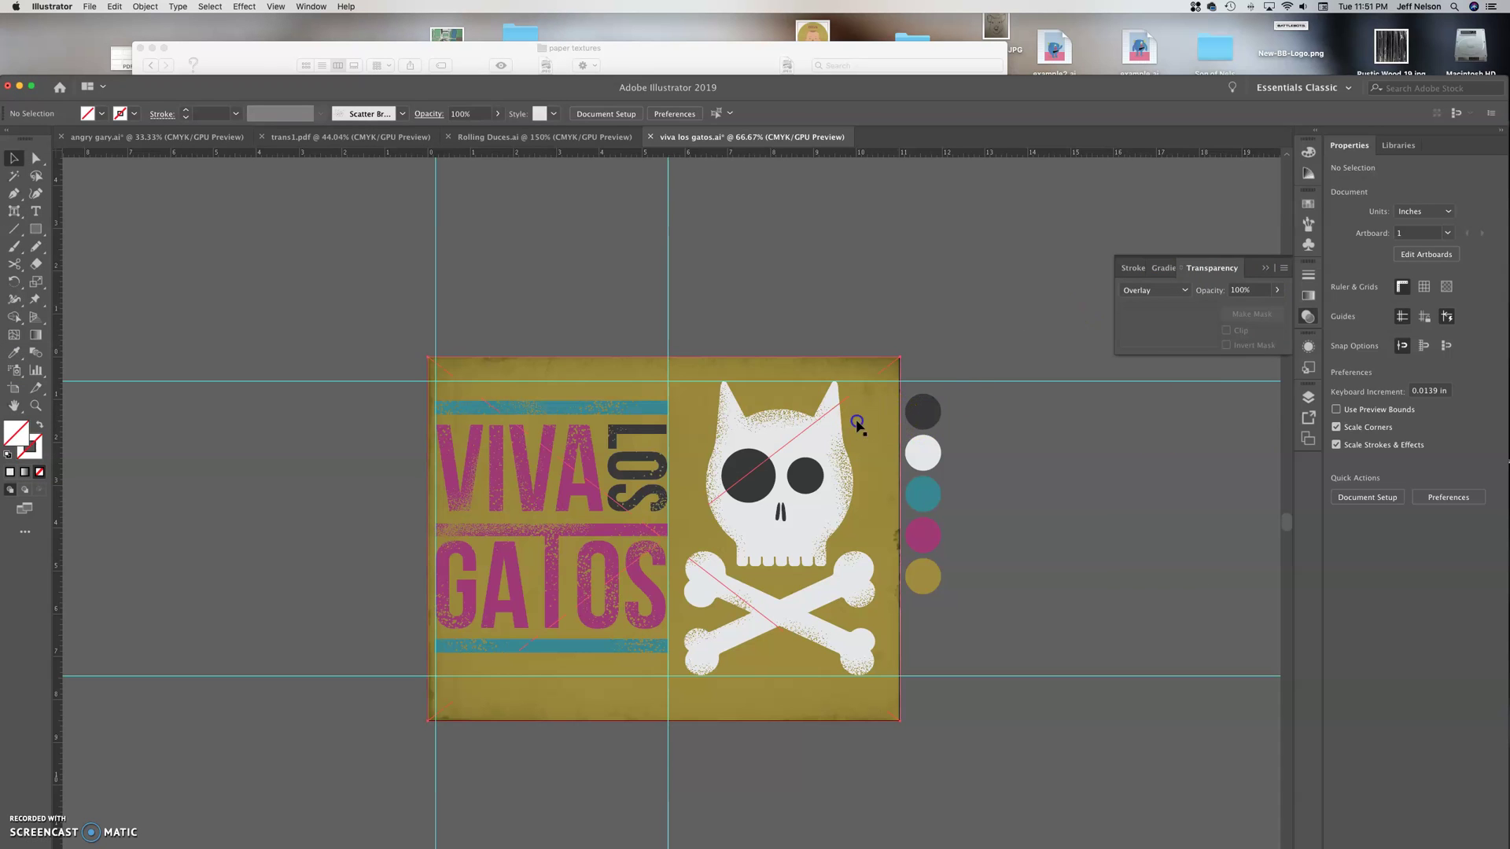
{"action": "left_click", "coordinate": [1150, 291]}
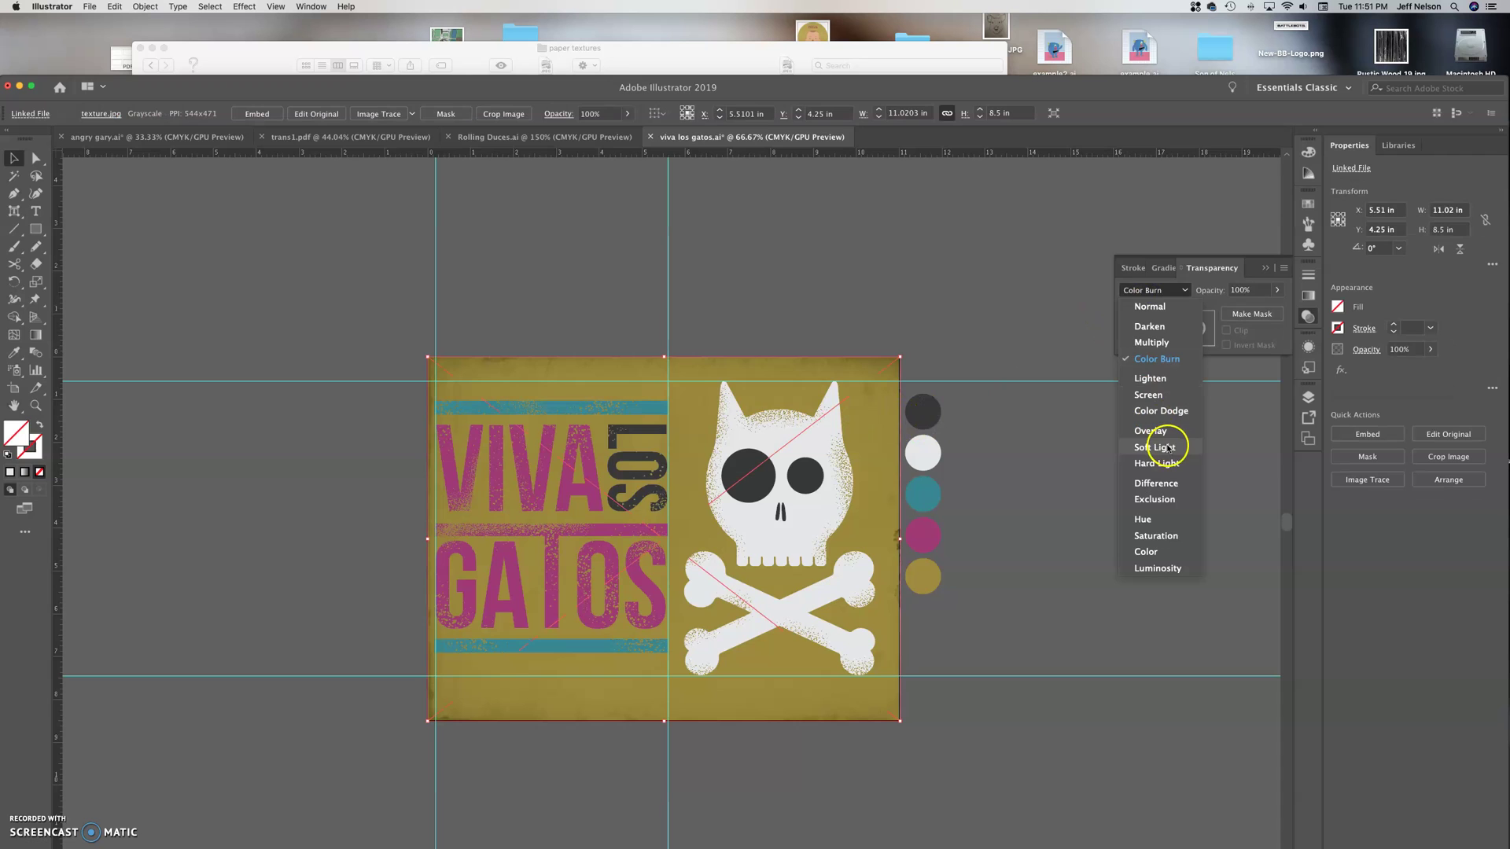
{"action": "left_click", "coordinate": [1169, 435]}
Try the Soft Light, Hard Light and Exclusion blending modes on the texture image.
{"action": "left_click", "coordinate": [1153, 290]}
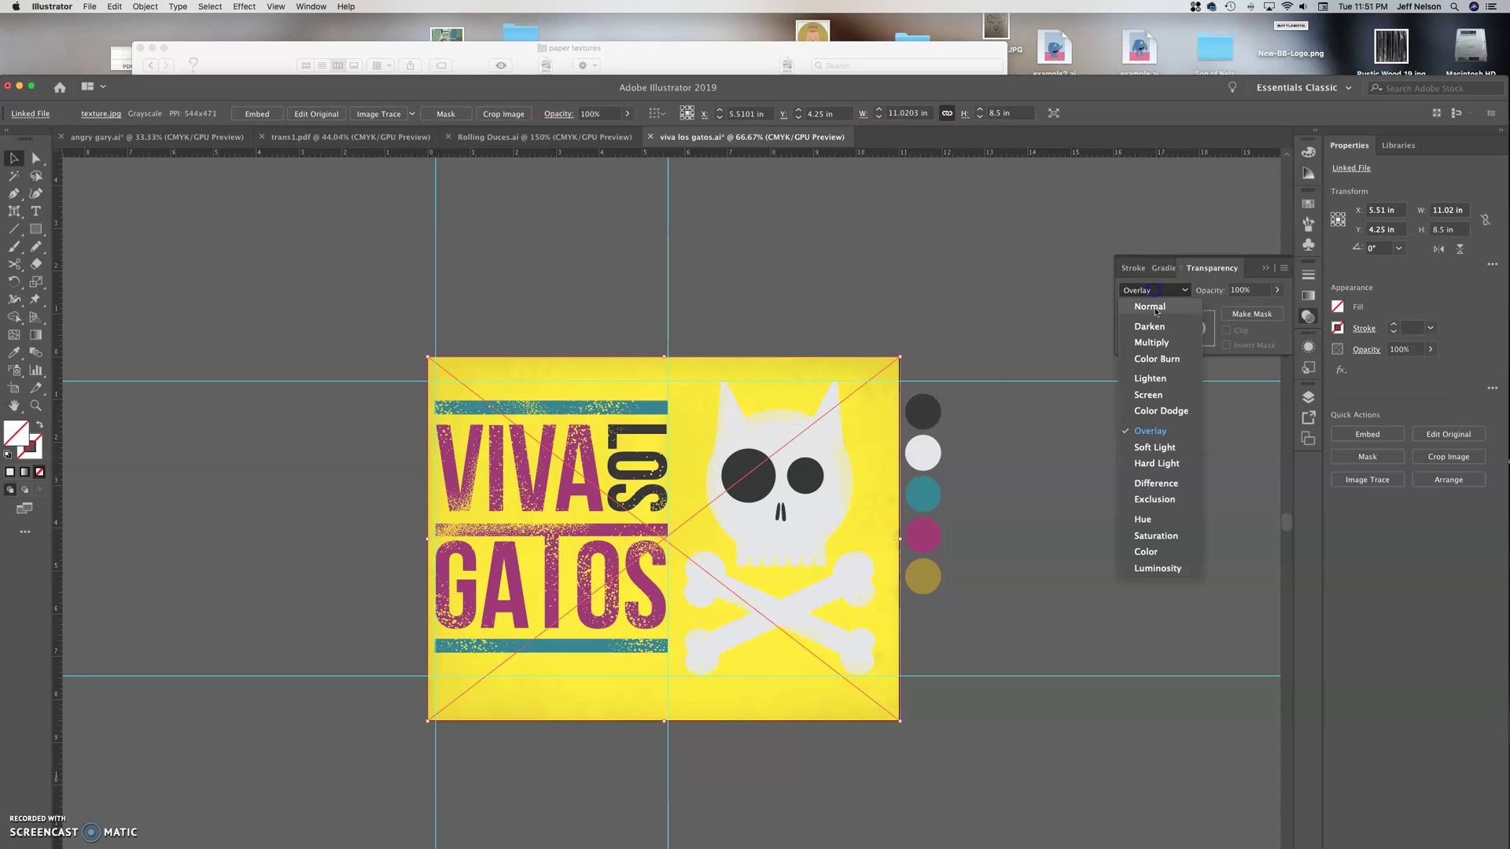
{"action": "left_click", "coordinate": [1168, 448]}
{"action": "left_click", "coordinate": [1153, 290]}
{"action": "left_click", "coordinate": [1171, 462]}
{"action": "left_click", "coordinate": [1153, 290]}
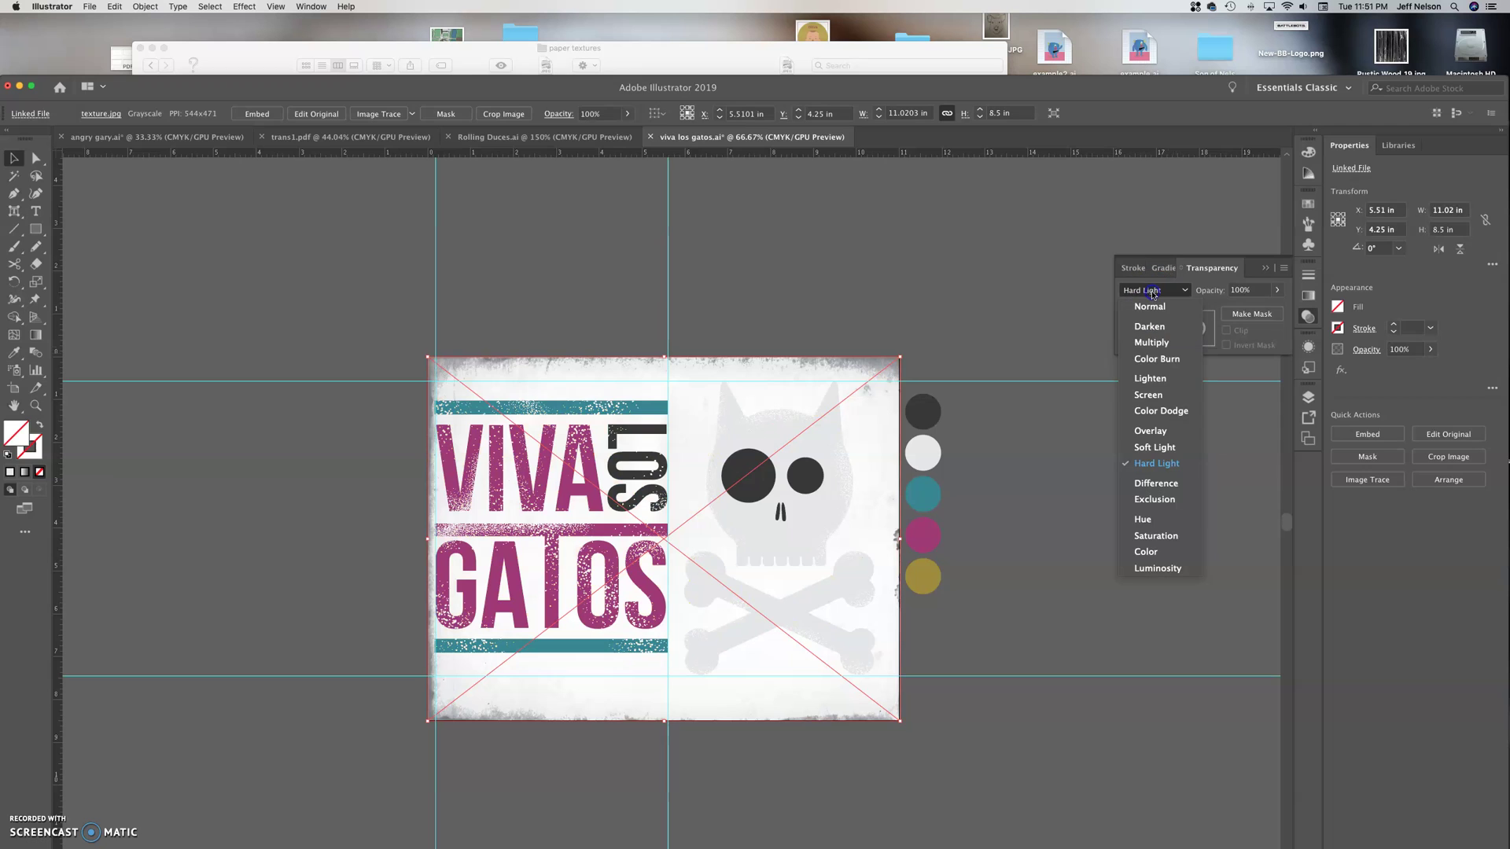
{"action": "left_click", "coordinate": [1164, 501]}
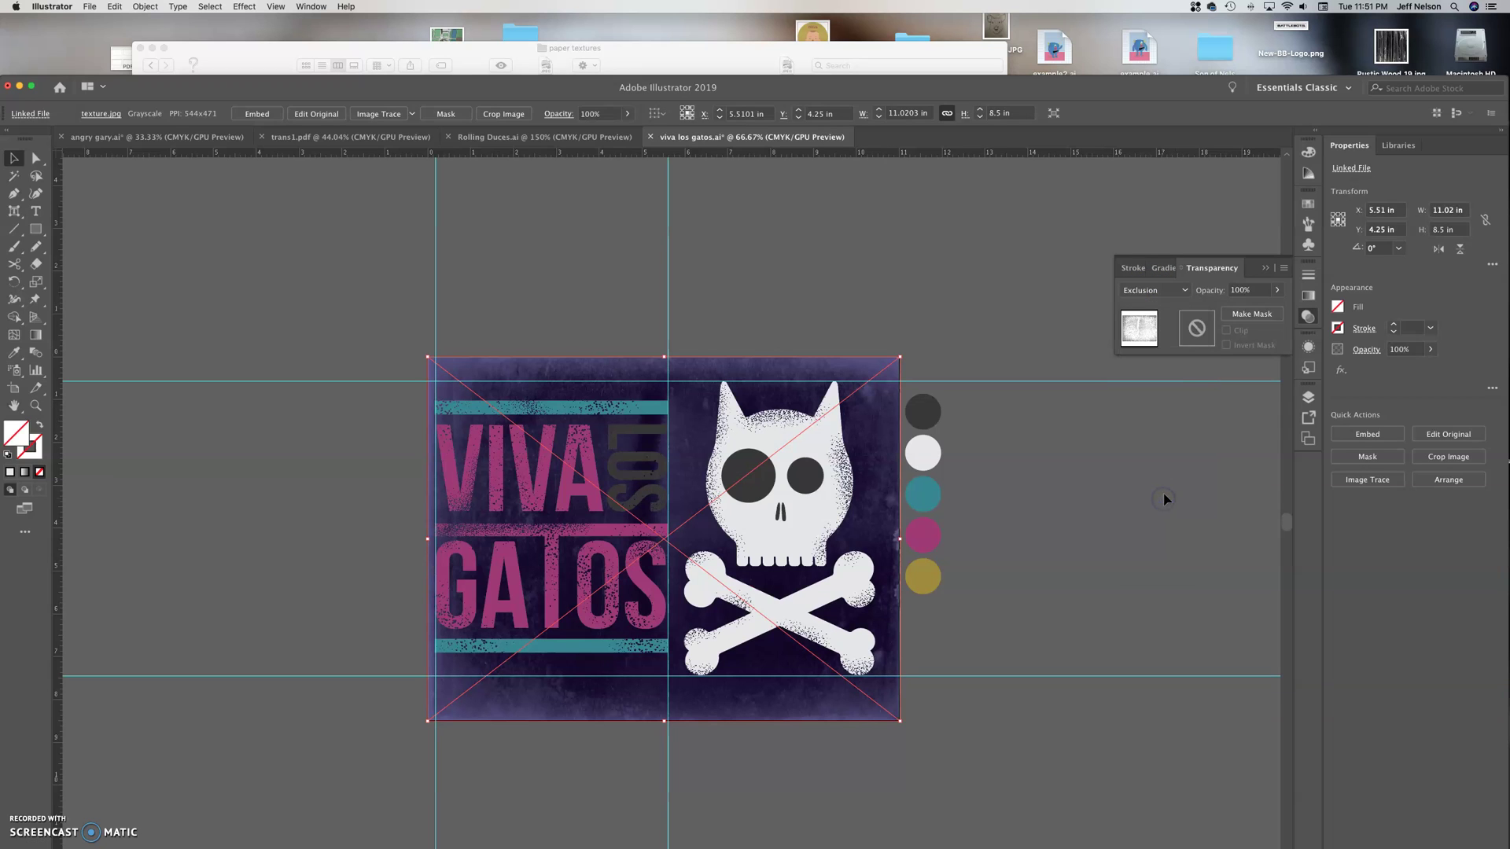
Try the Saturation and Hue blending modes on the texture image.
{"action": "left_click", "coordinate": [1133, 291]}
{"action": "left_click", "coordinate": [1168, 535]}
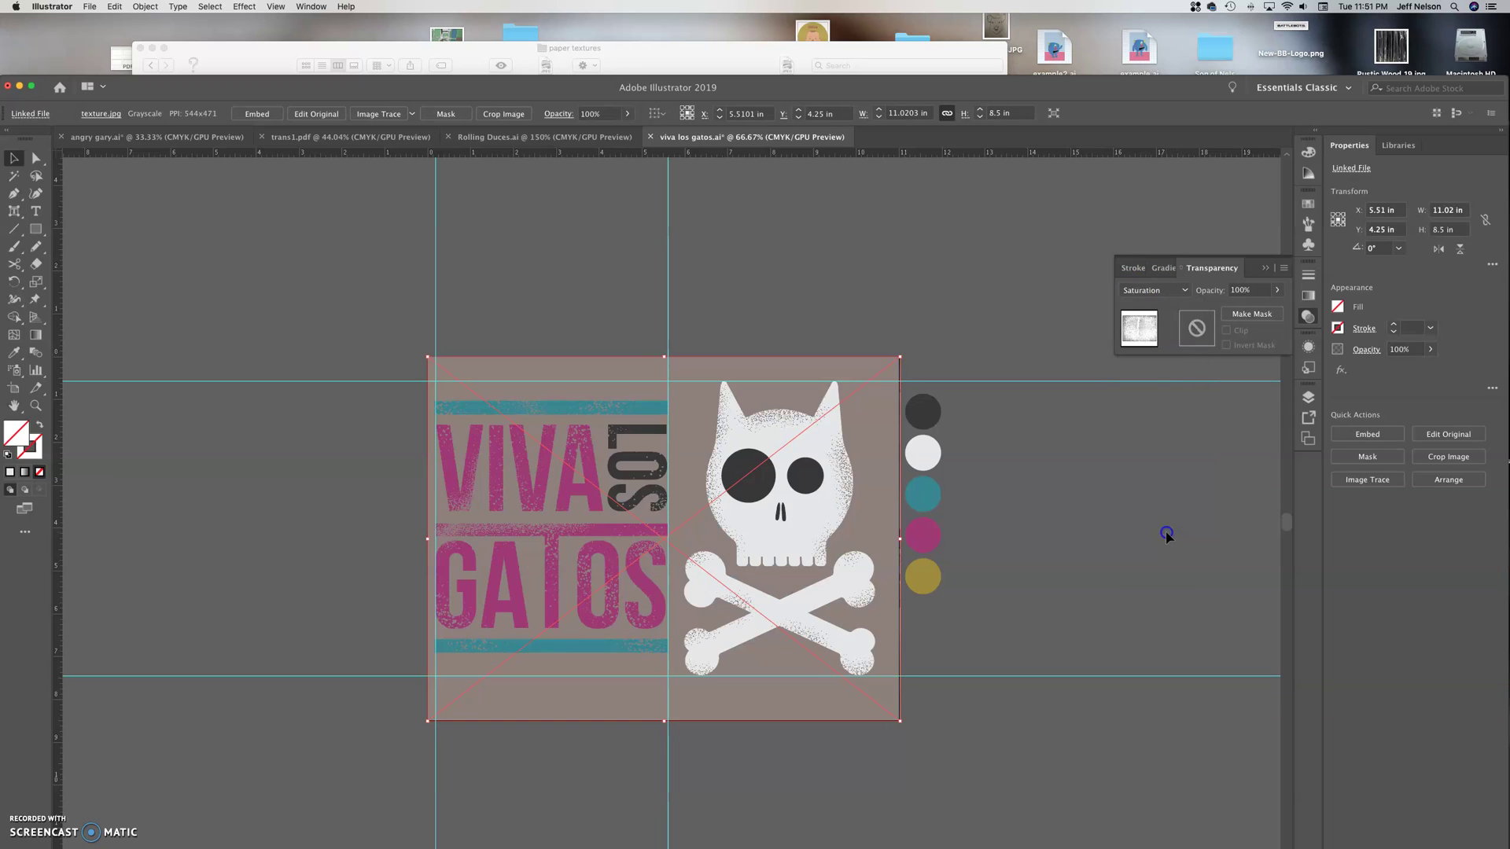
{"action": "left_click", "coordinate": [1140, 291]}
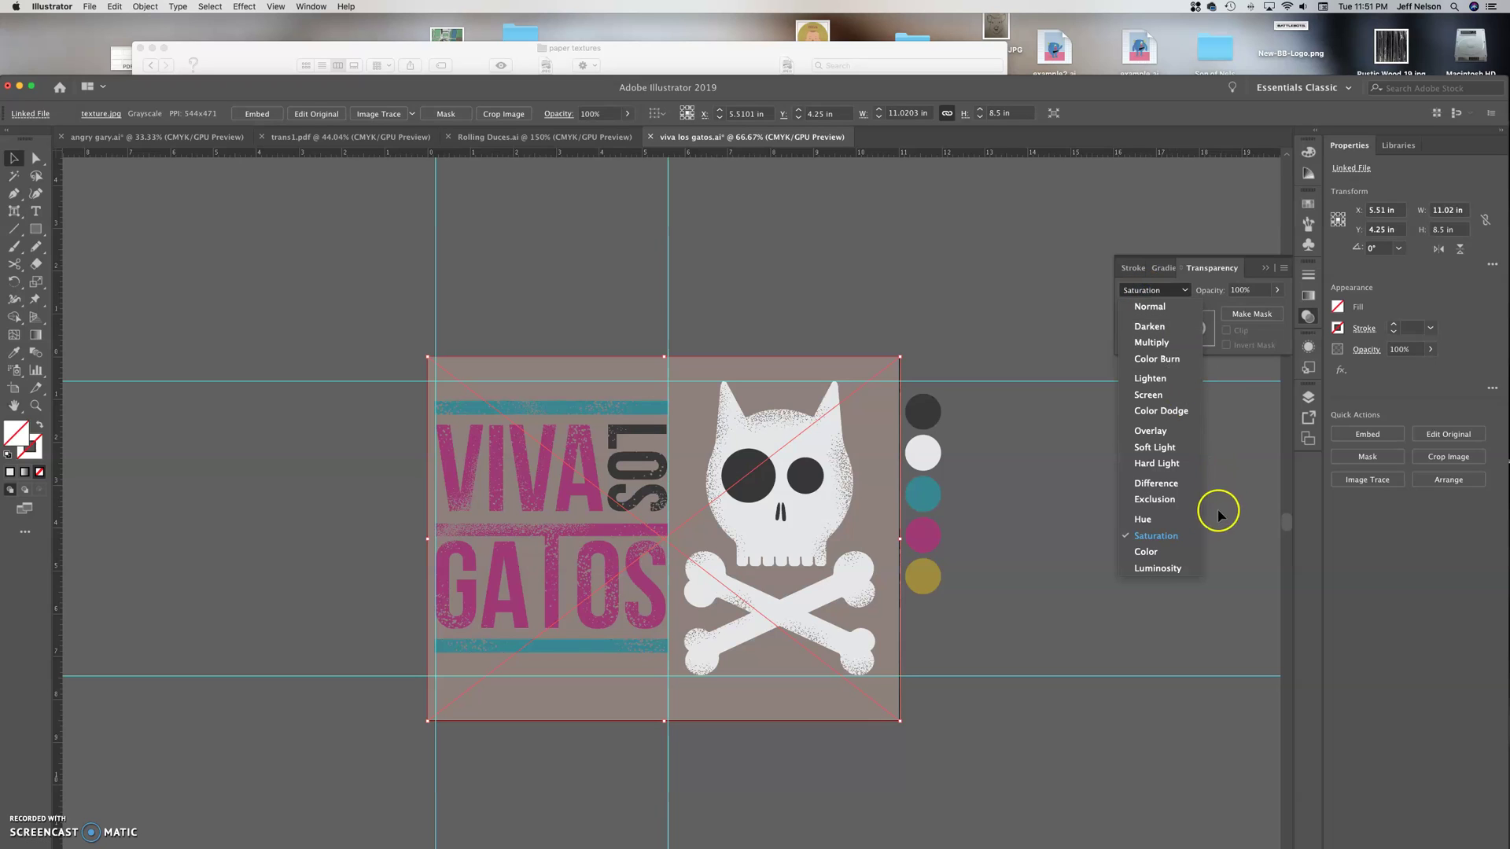
{"action": "left_click", "coordinate": [1159, 522]}
Set the texture image's blending mode to Darken and its opacity to 58%.
{"action": "left_click", "coordinate": [1147, 291]}
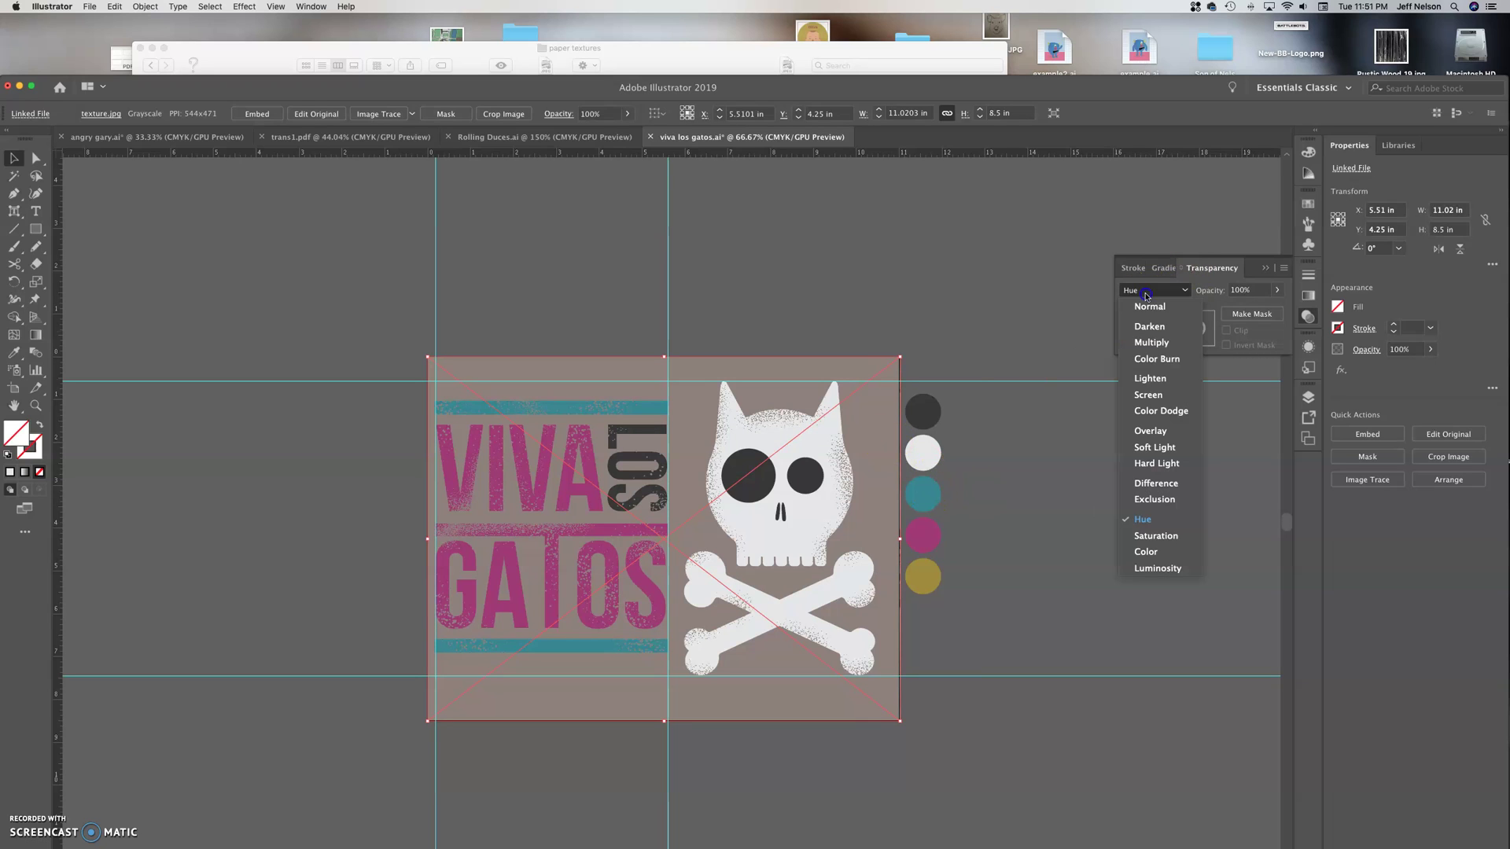
{"action": "left_click", "coordinate": [1173, 326]}
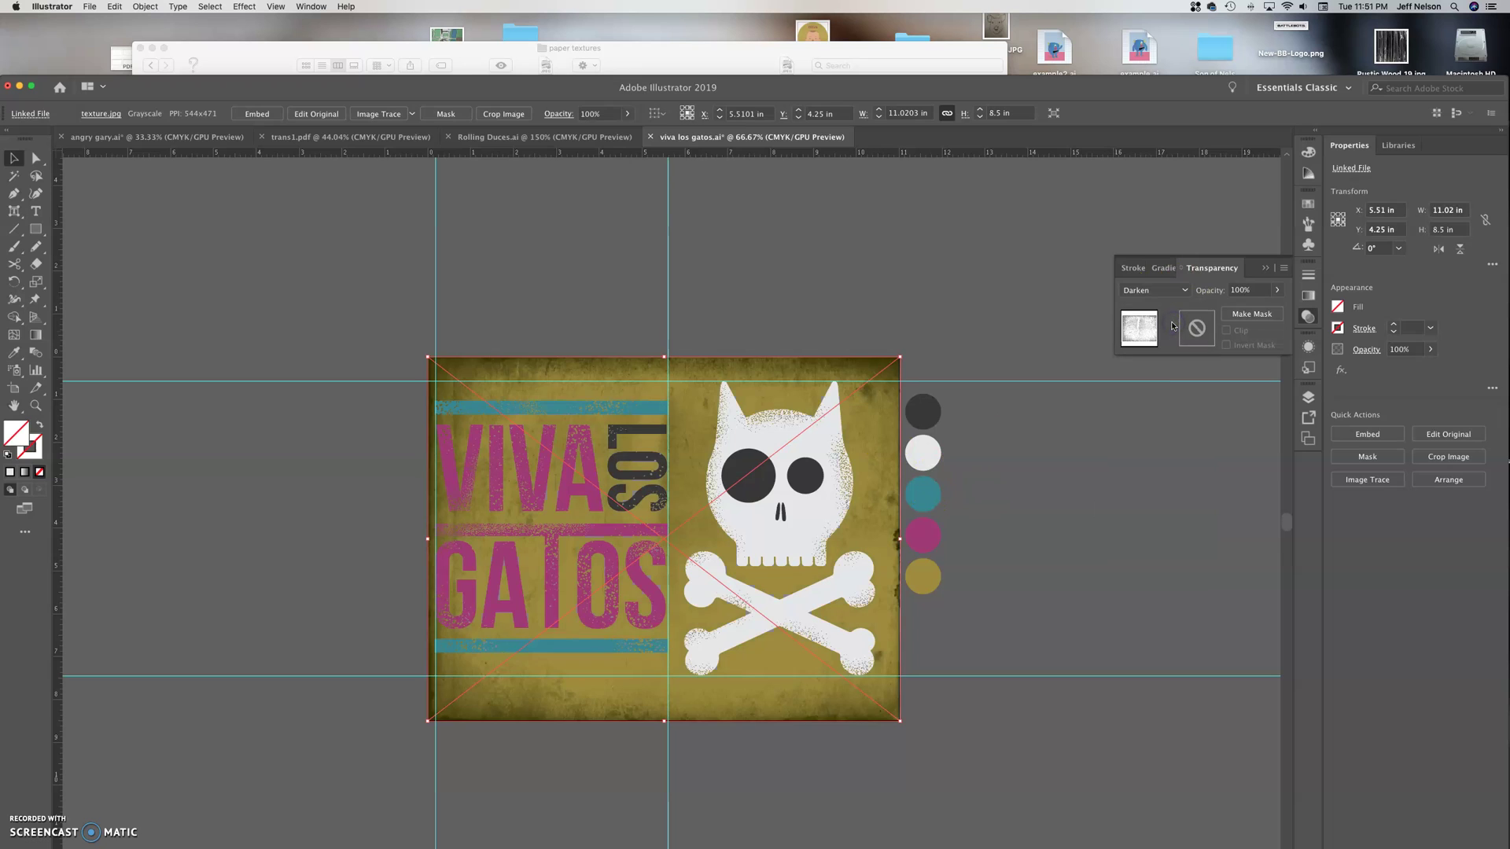
{"action": "left_click", "coordinate": [1278, 290]}
{"action": "left_click_drag", "start_coordinate": [1252, 309], "coordinate": [1250, 310]}
{"action": "left_click", "coordinate": [1249, 311]}
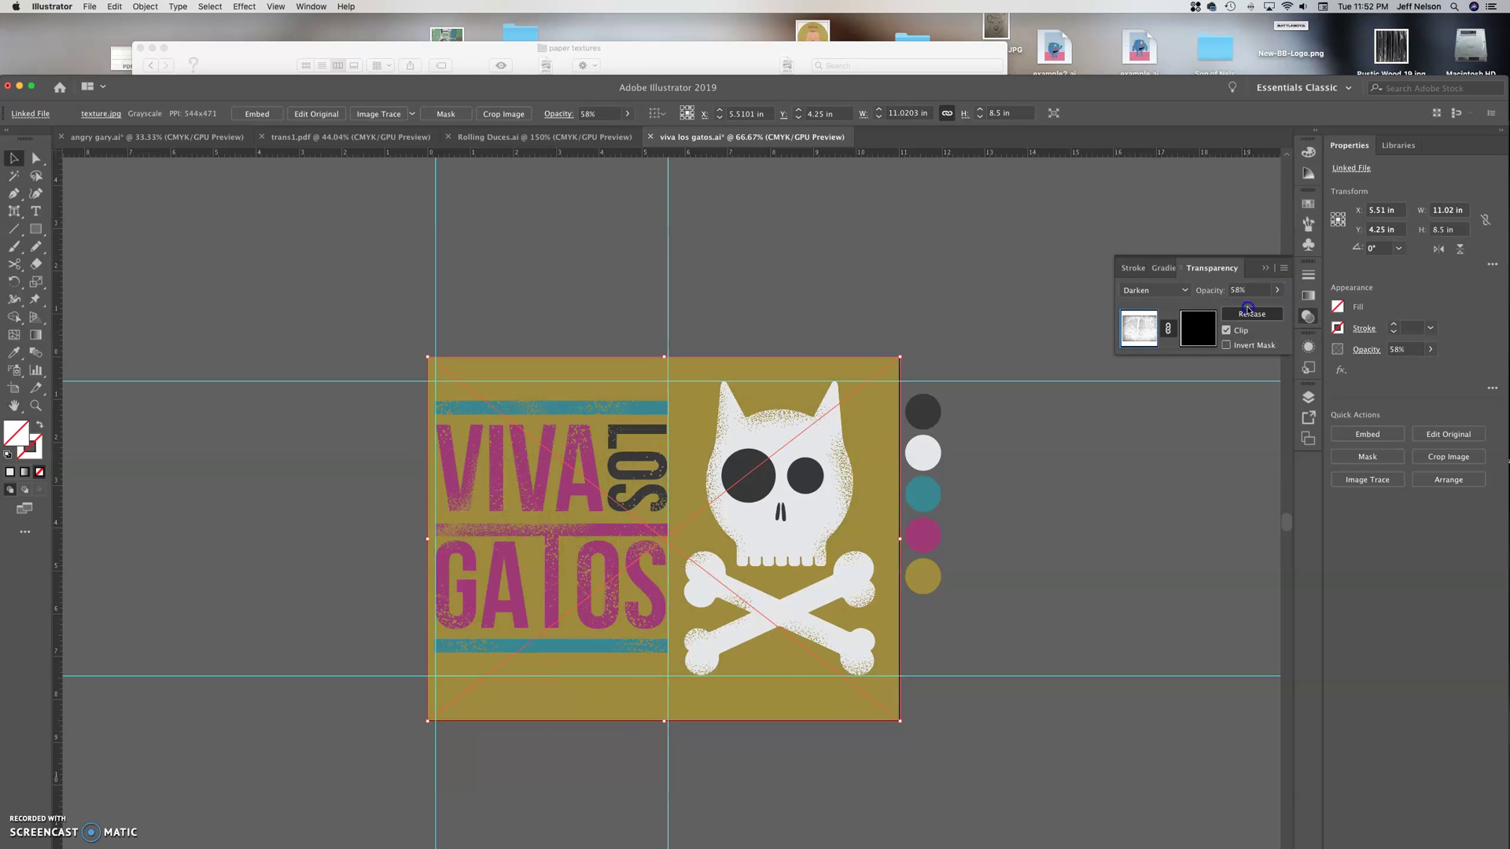
Try an opacity mask on the texture image and release it.
{"action": "left_click", "coordinate": [1249, 313]}
{"action": "left_click", "coordinate": [1249, 312]}
{"action": "left_click", "coordinate": [1249, 312]}
{"action": "left_click", "coordinate": [1285, 291]}
{"action": "left_click_drag", "start_coordinate": [1253, 307], "coordinate": [1244, 310]}
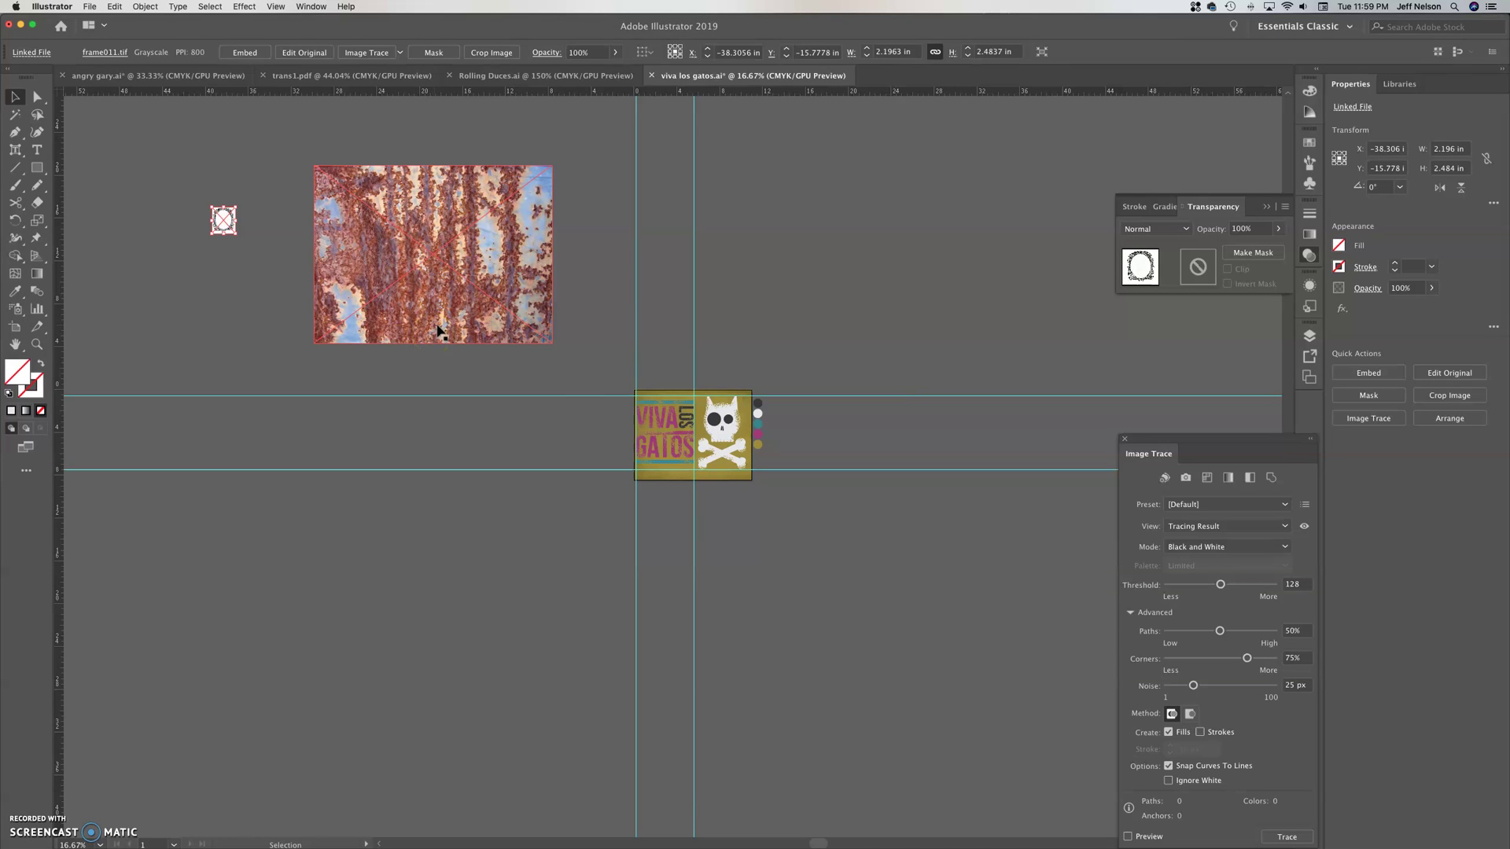
Scale the rusted metal image down to about 8.96 × 6.72 in and place it just above the artboard's upper-right corner.
{"action": "left_click", "coordinate": [1022, 421]}
{"action": "left_click", "coordinate": [369, 245]}
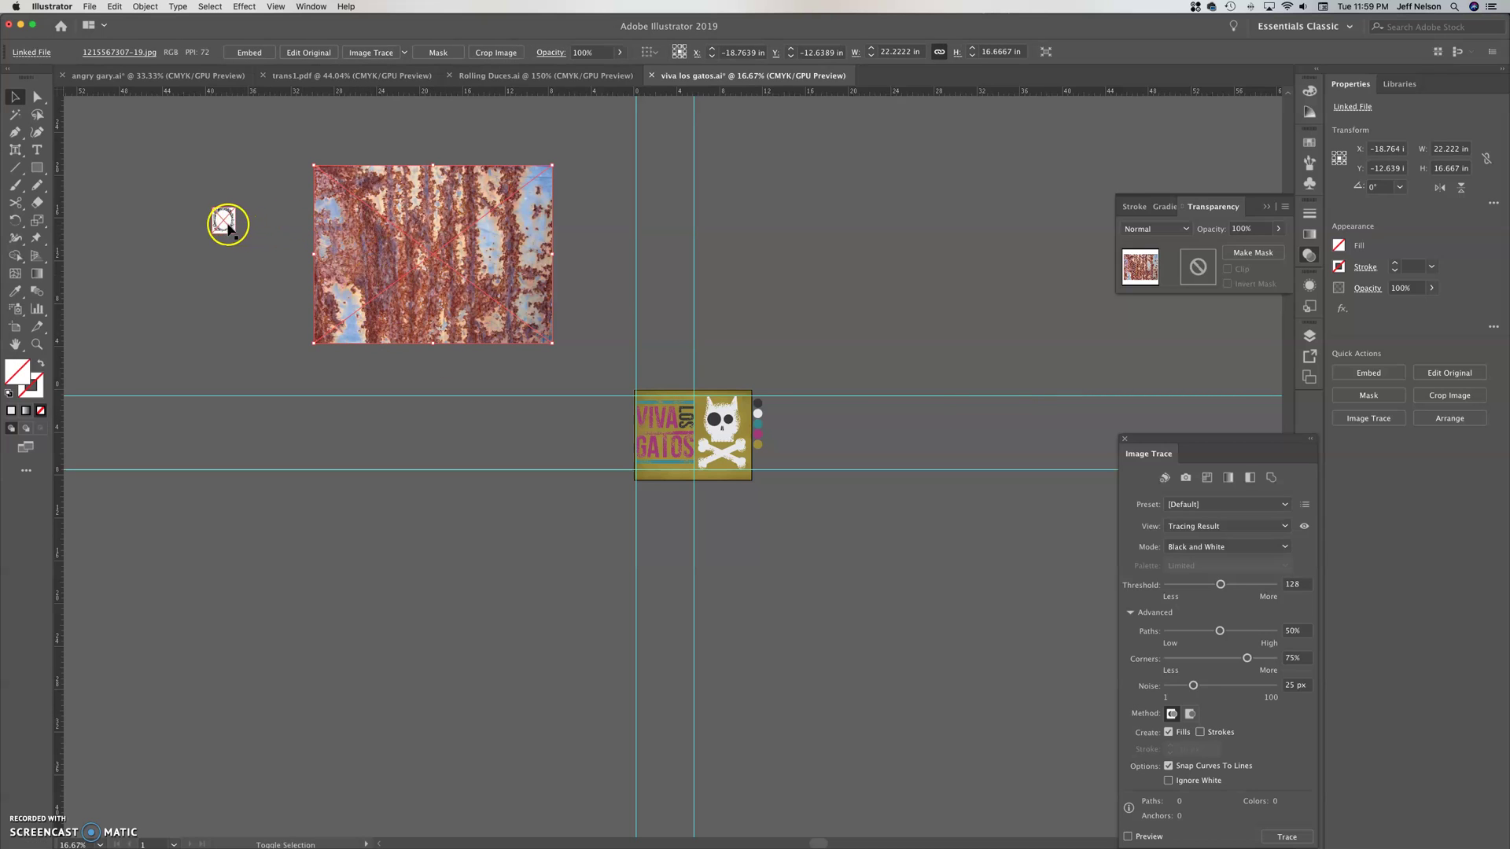
{"action": "left_click_drag", "start_coordinate": [315, 168], "coordinate": [812, 299]}
Move the ornate frame image to just above the skull artwork, beside the rusted metal image.
{"action": "left_click_drag", "start_coordinate": [223, 217], "coordinate": [773, 537]}
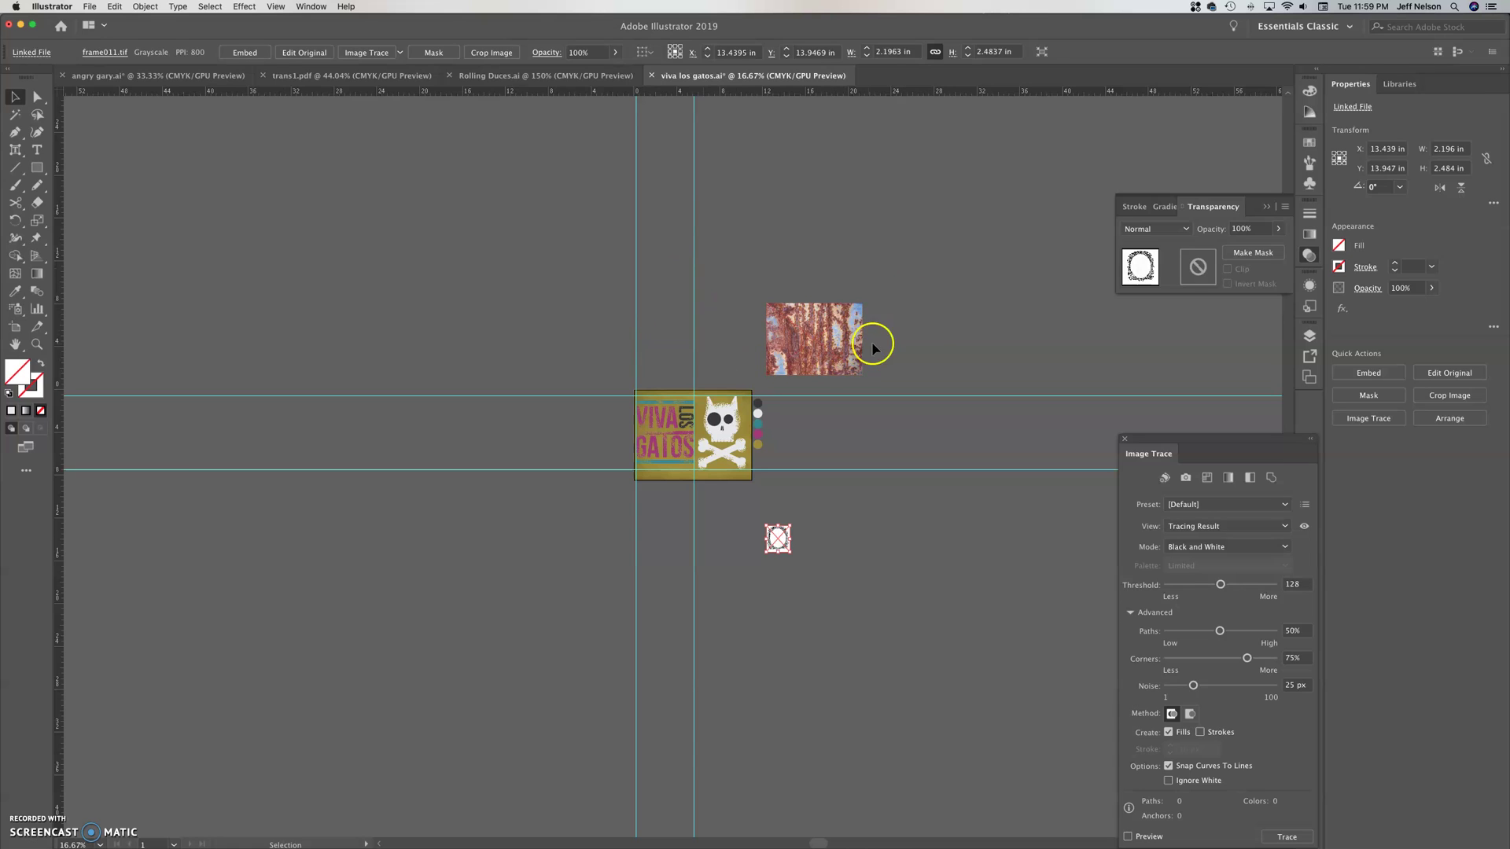
{"action": "left_click", "coordinate": [843, 343]}
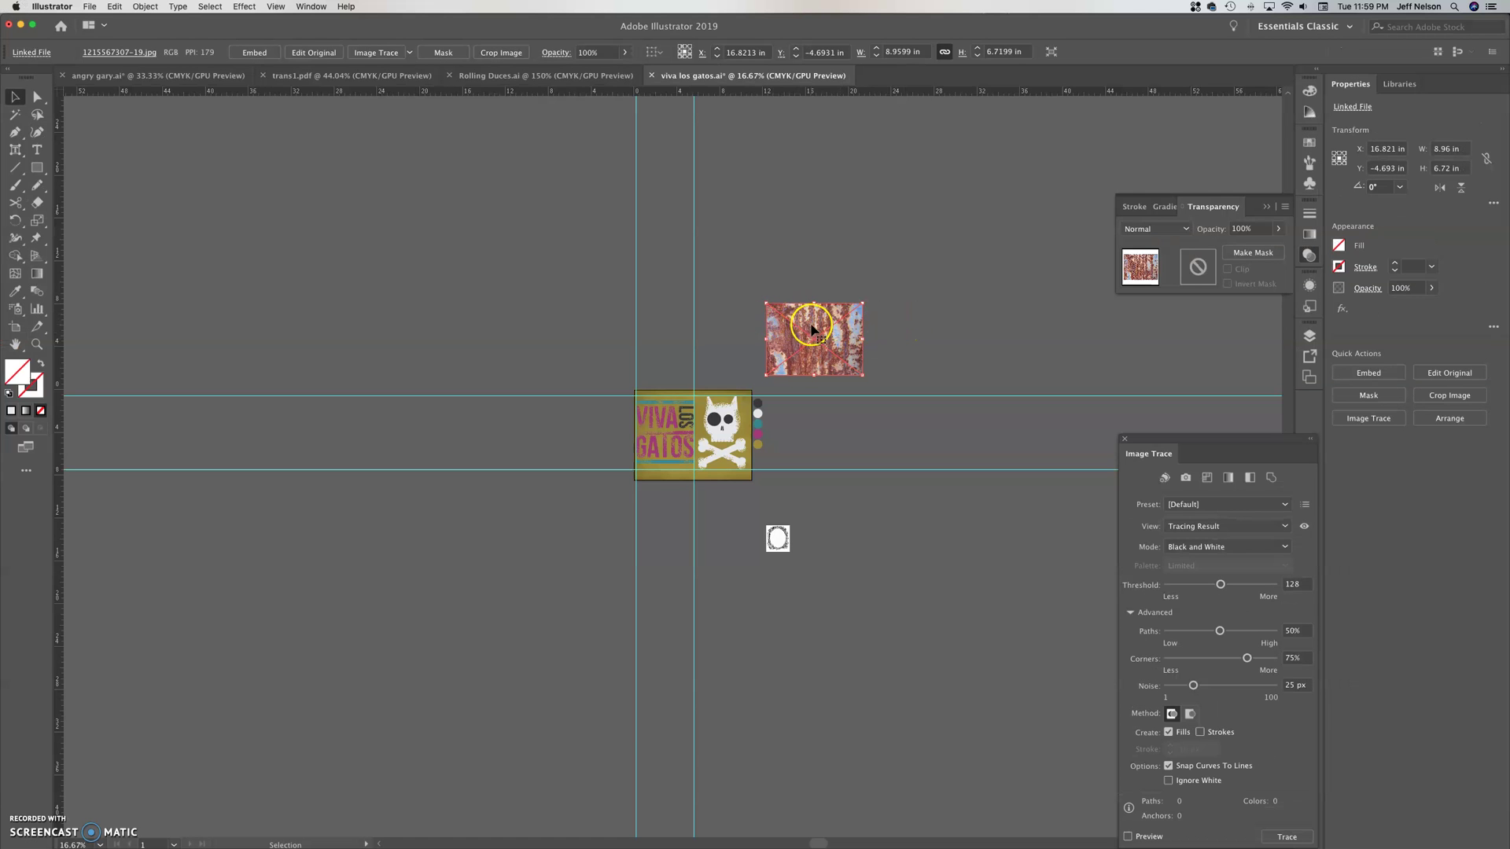
{"action": "key", "text": "super+equal"}
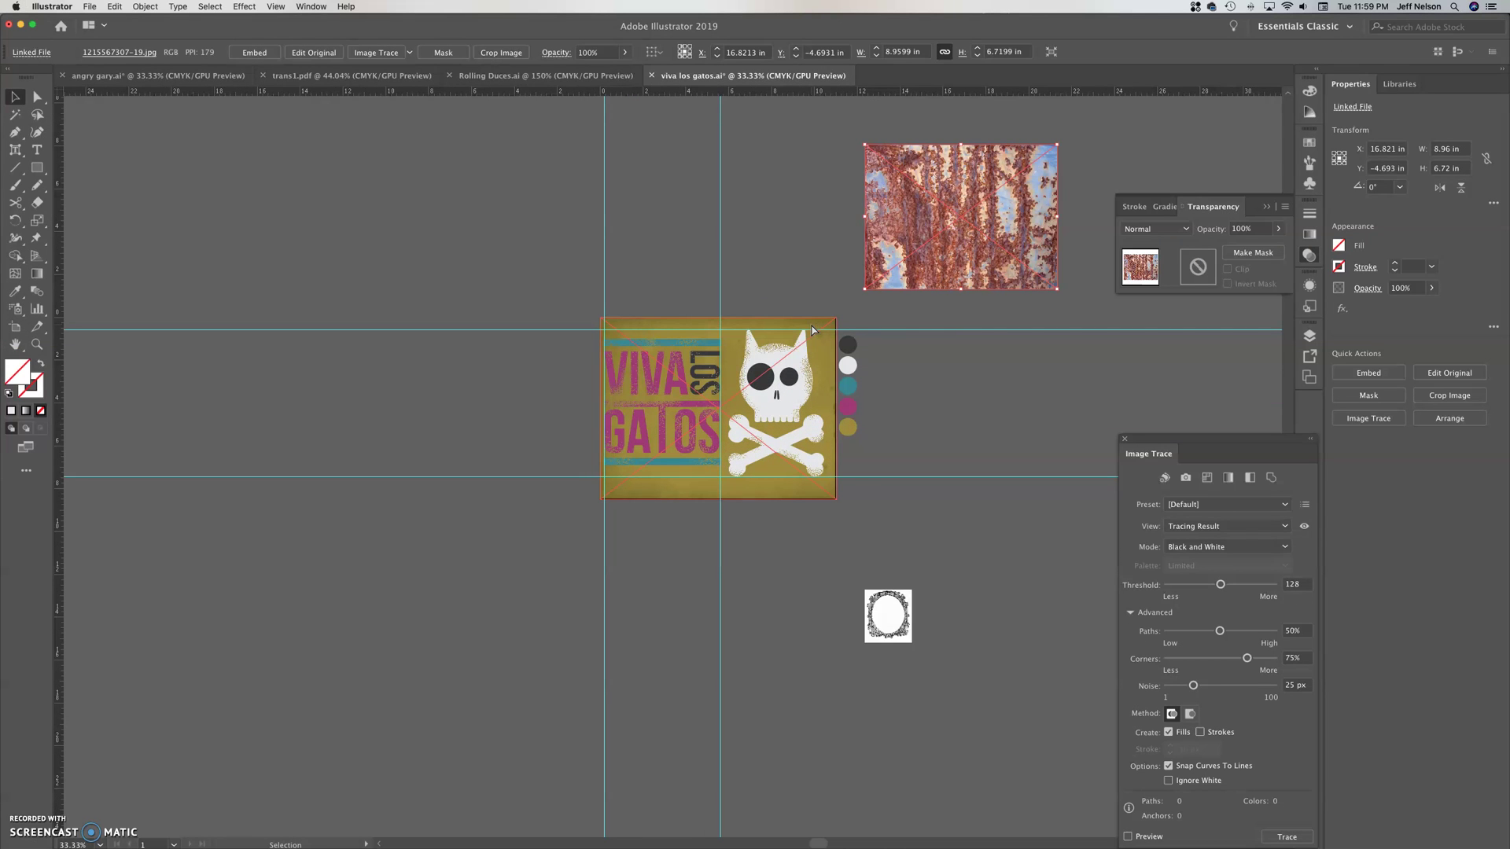
{"action": "left_click_drag", "start_coordinate": [884, 618], "coordinate": [761, 230]}
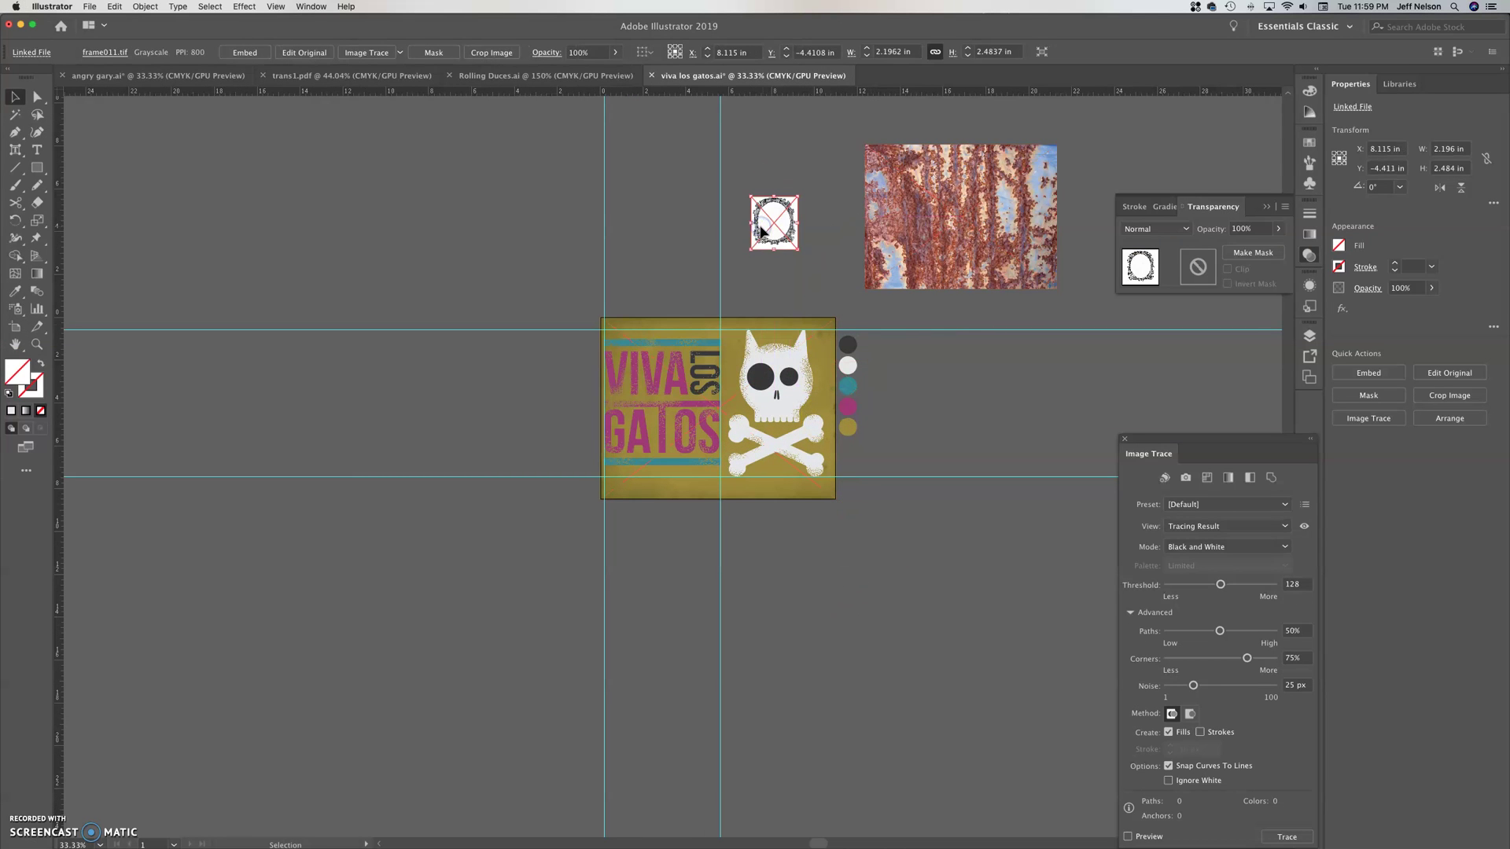
{"action": "key", "text": "super+equal"}
{"action": "left_click_drag", "start_coordinate": [760, 231], "coordinate": [358, 571]}
{"action": "left_click_drag", "start_coordinate": [693, 242], "coordinate": [677, 331]}
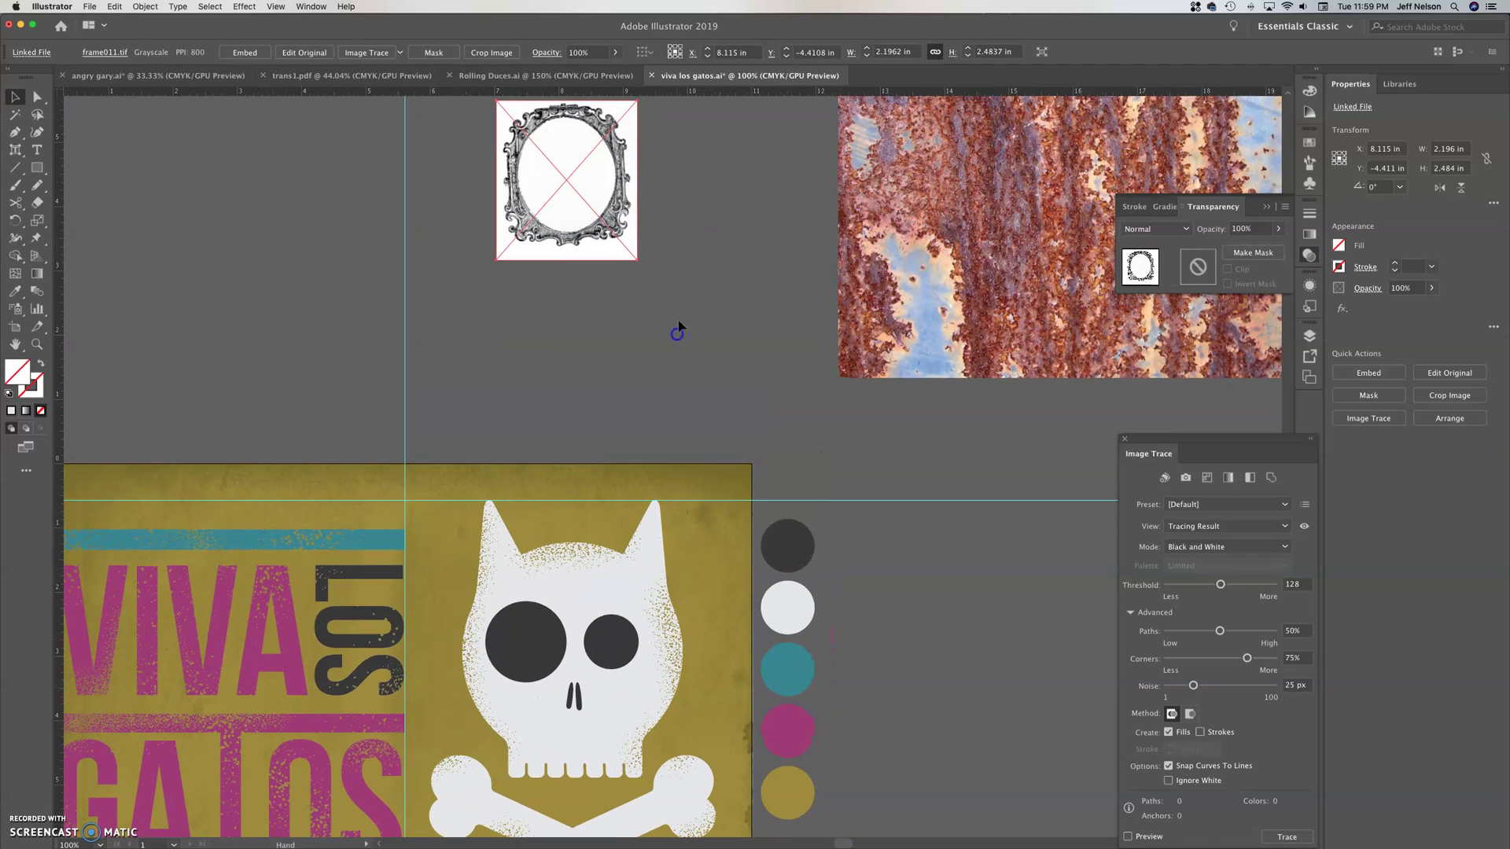
{"action": "left_click_drag", "start_coordinate": [585, 161], "coordinate": [583, 217]}
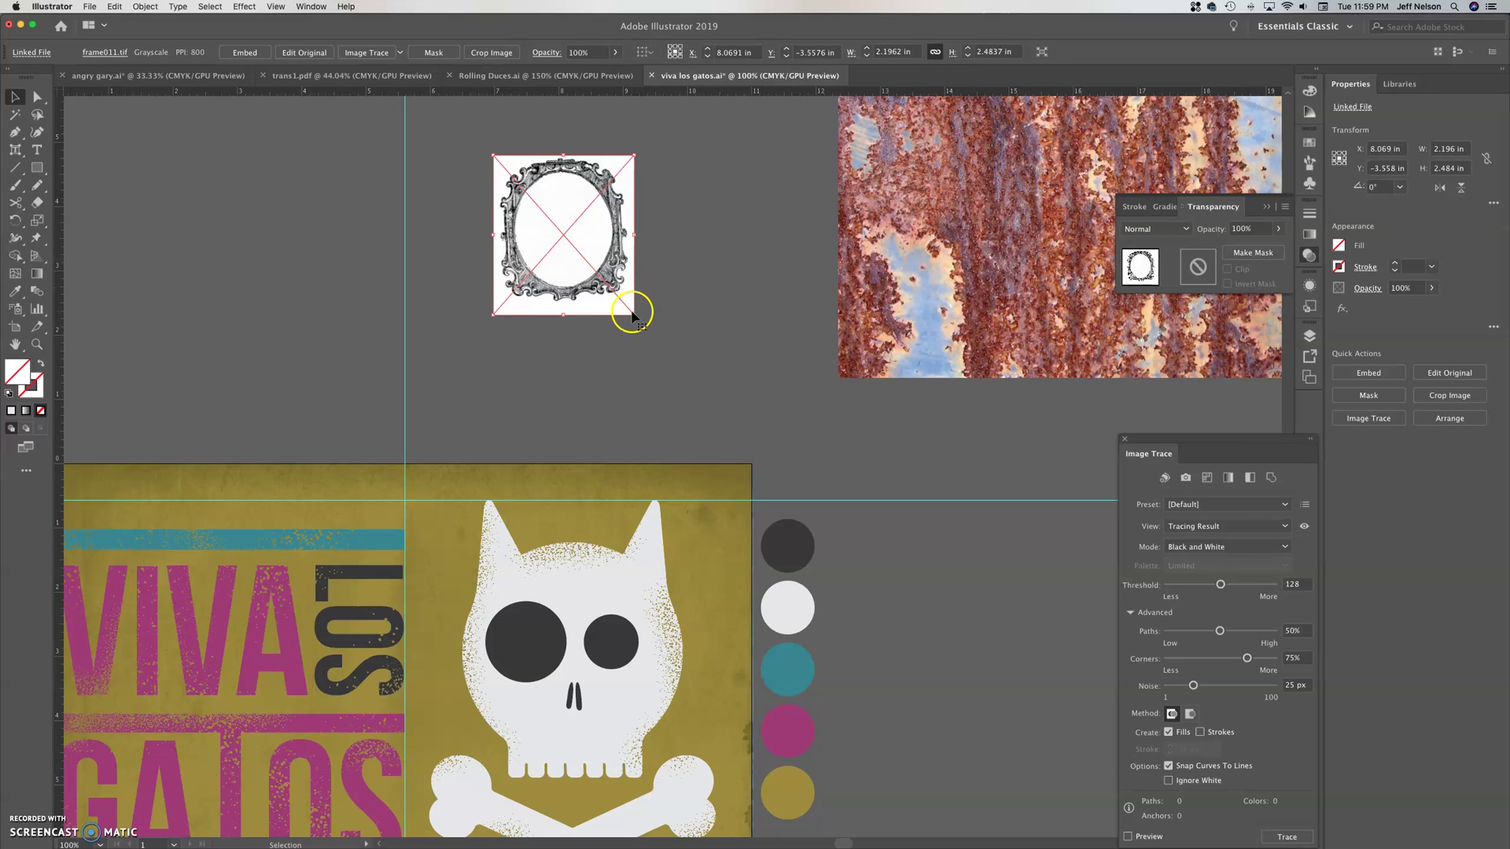
Enlarge the ornate frame image proportionally to about 4.49 × 5.08 in and deselect it.
{"action": "left_click_drag", "start_coordinate": [634, 313], "coordinate": [719, 392]}
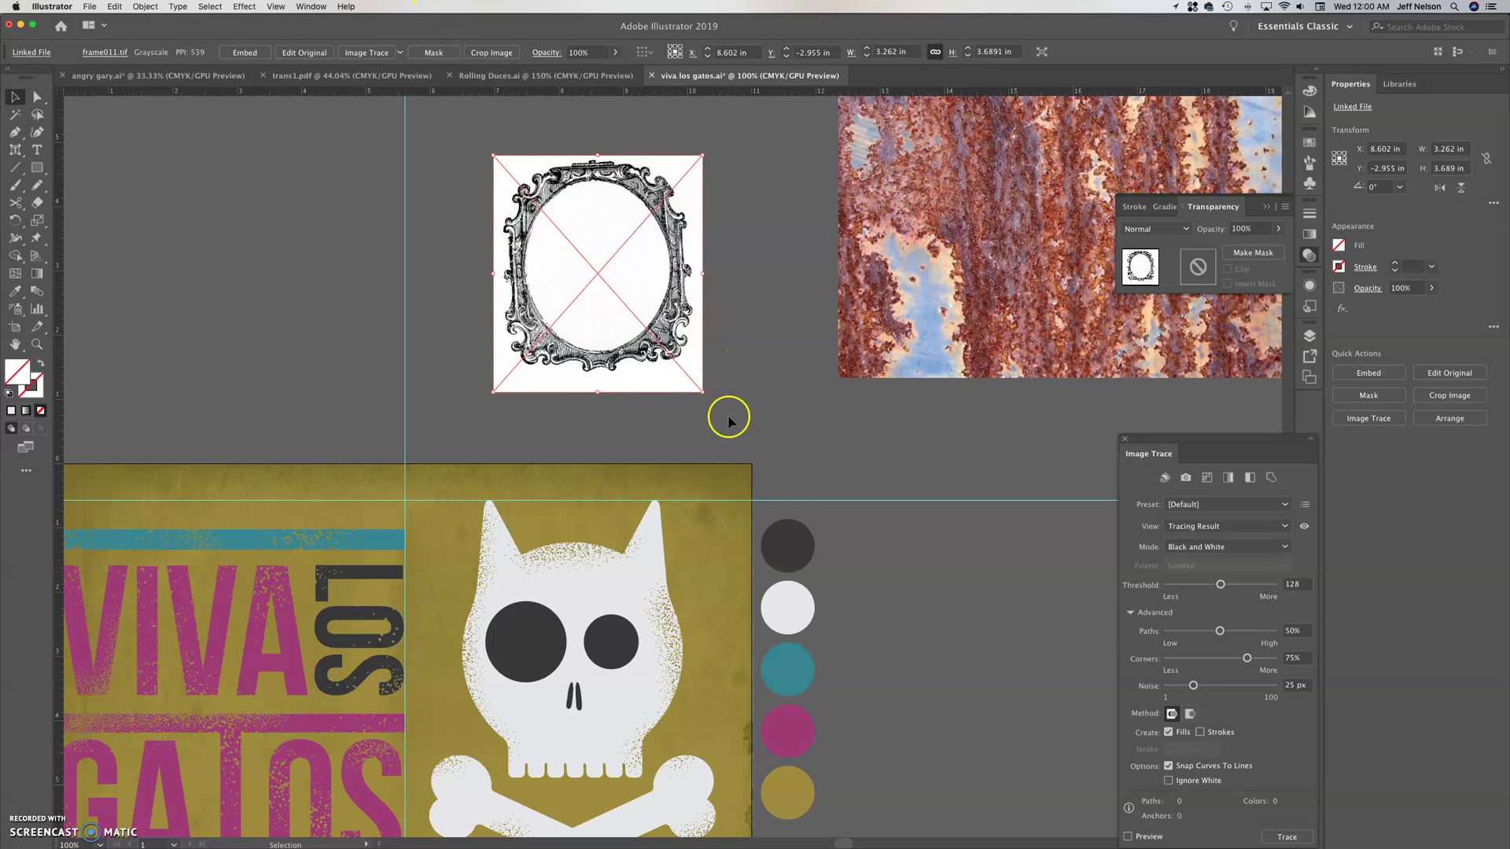
{"action": "left_click_drag", "start_coordinate": [702, 391], "coordinate": [742, 438]}
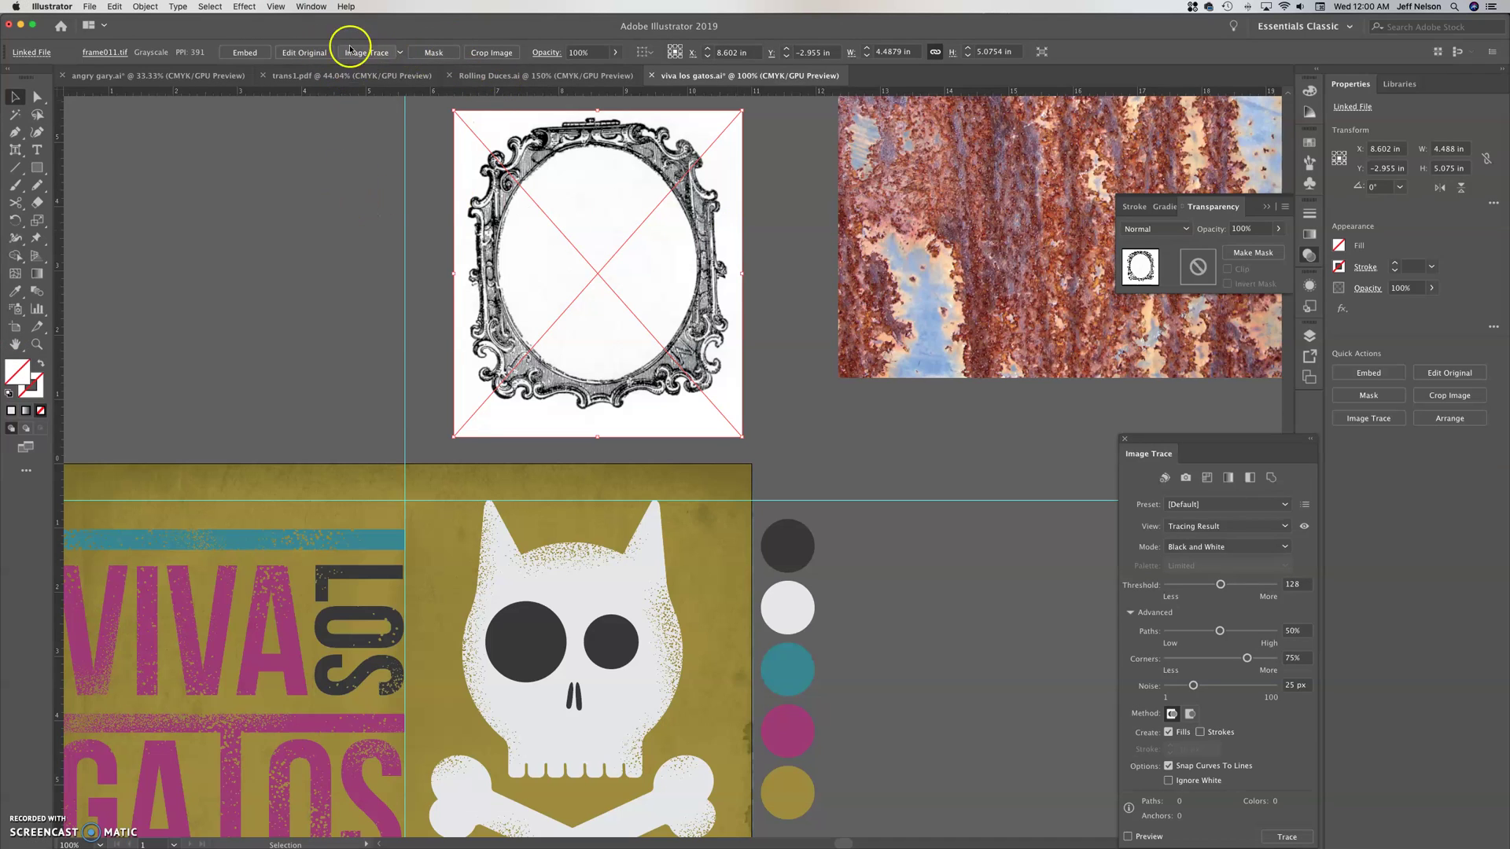
{"action": "left_click", "coordinate": [775, 315]}
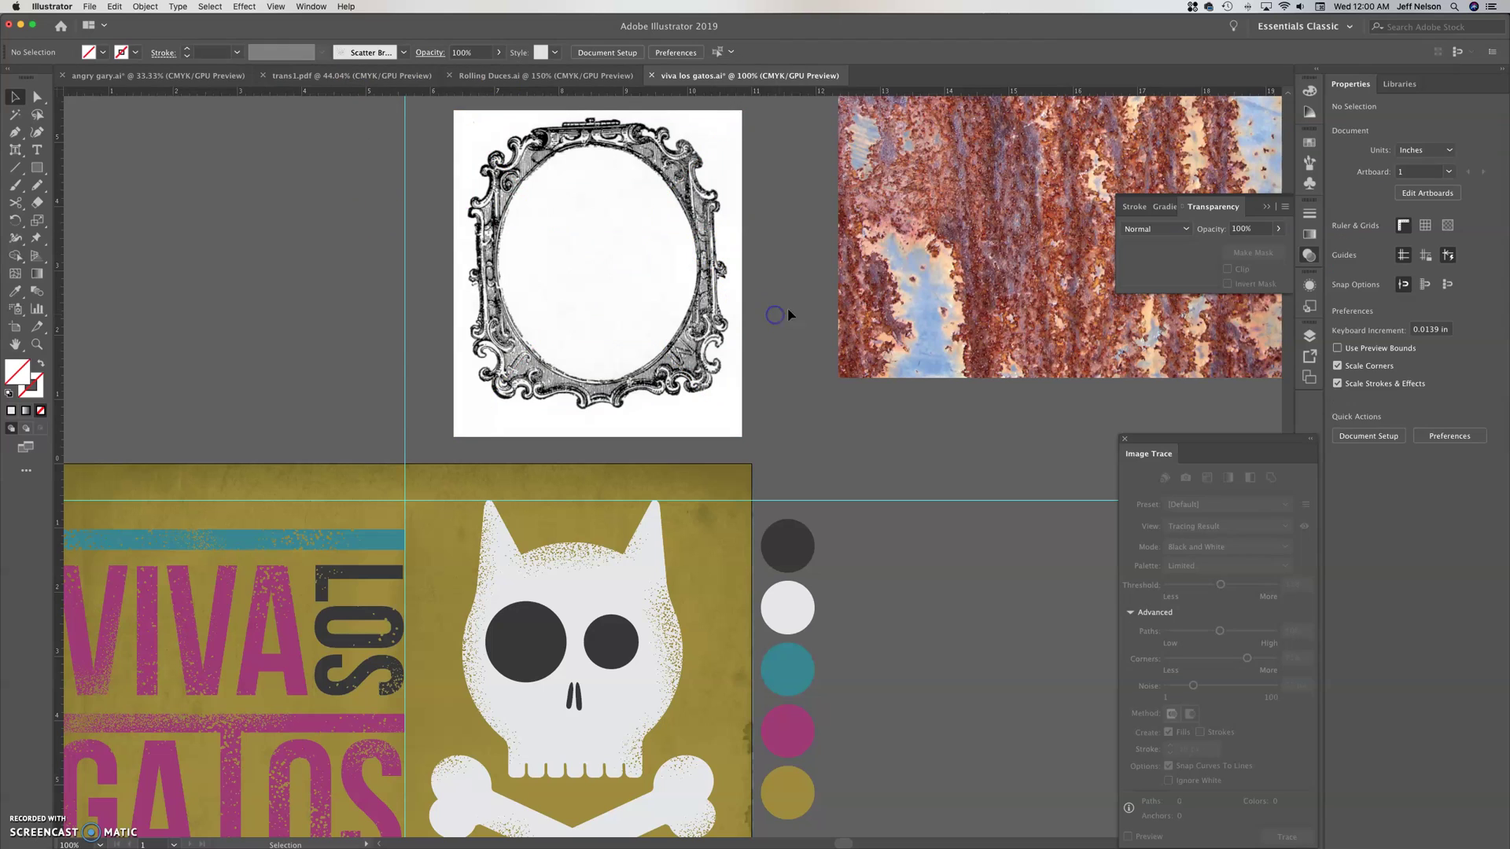
Image-trace the ornate frame image with the [Default] preset, accepting the large image size.
{"action": "left_click", "coordinate": [729, 263]}
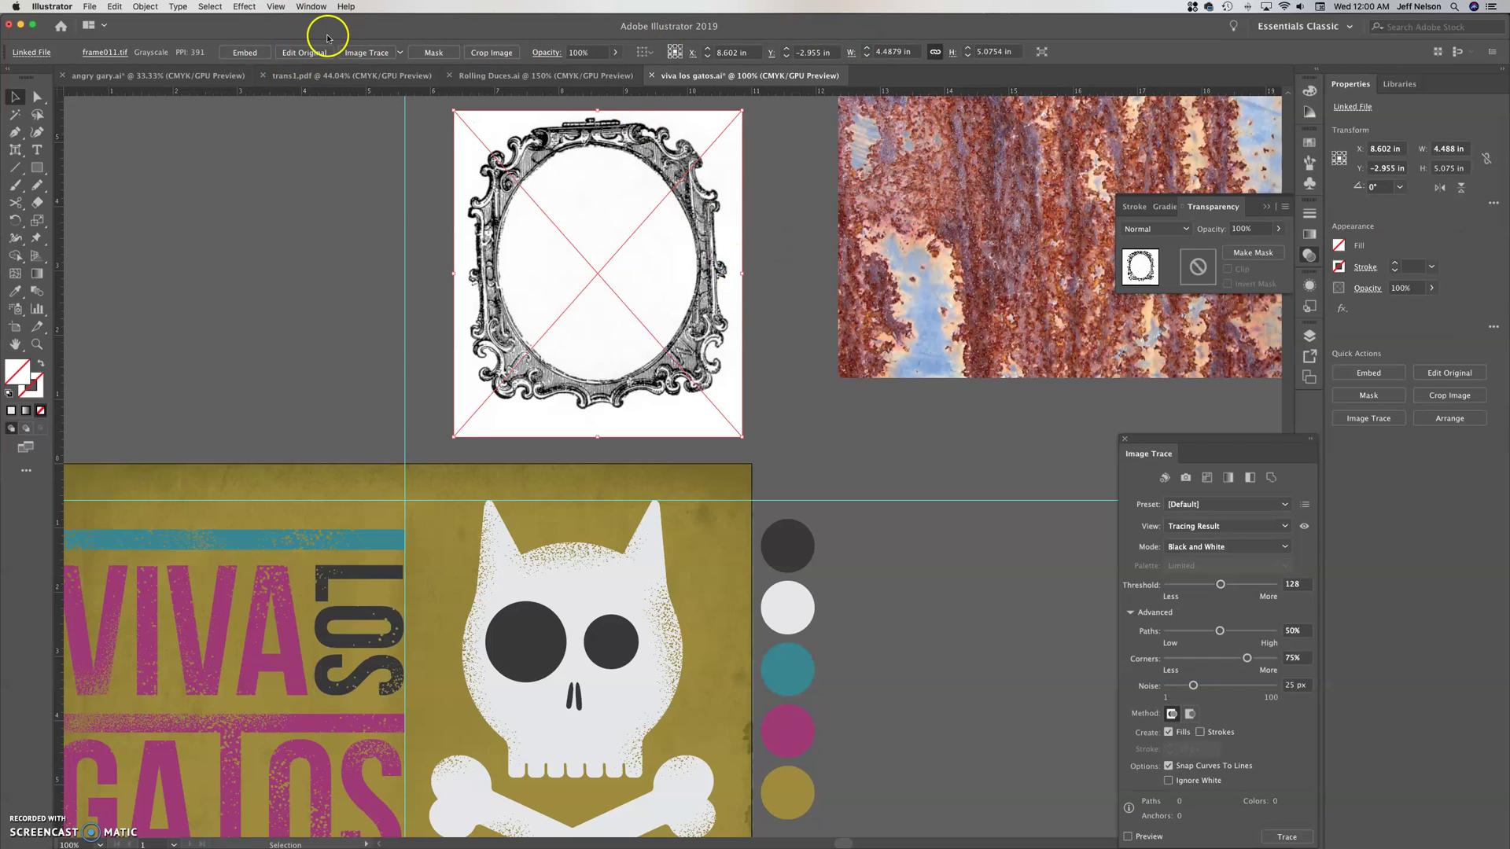
{"action": "left_click", "coordinate": [398, 52]}
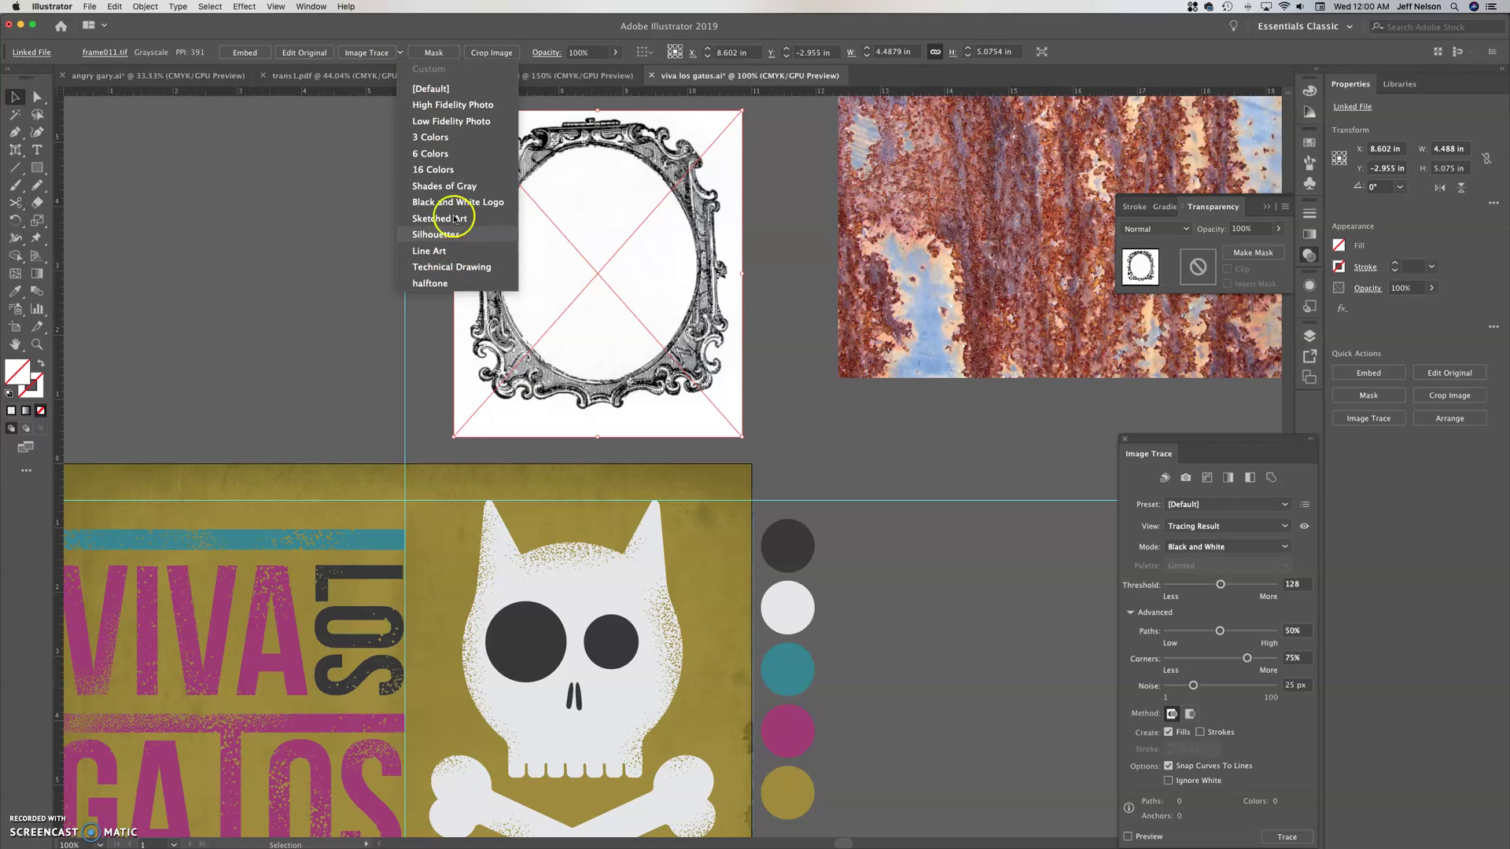
{"action": "left_click", "coordinate": [442, 92]}
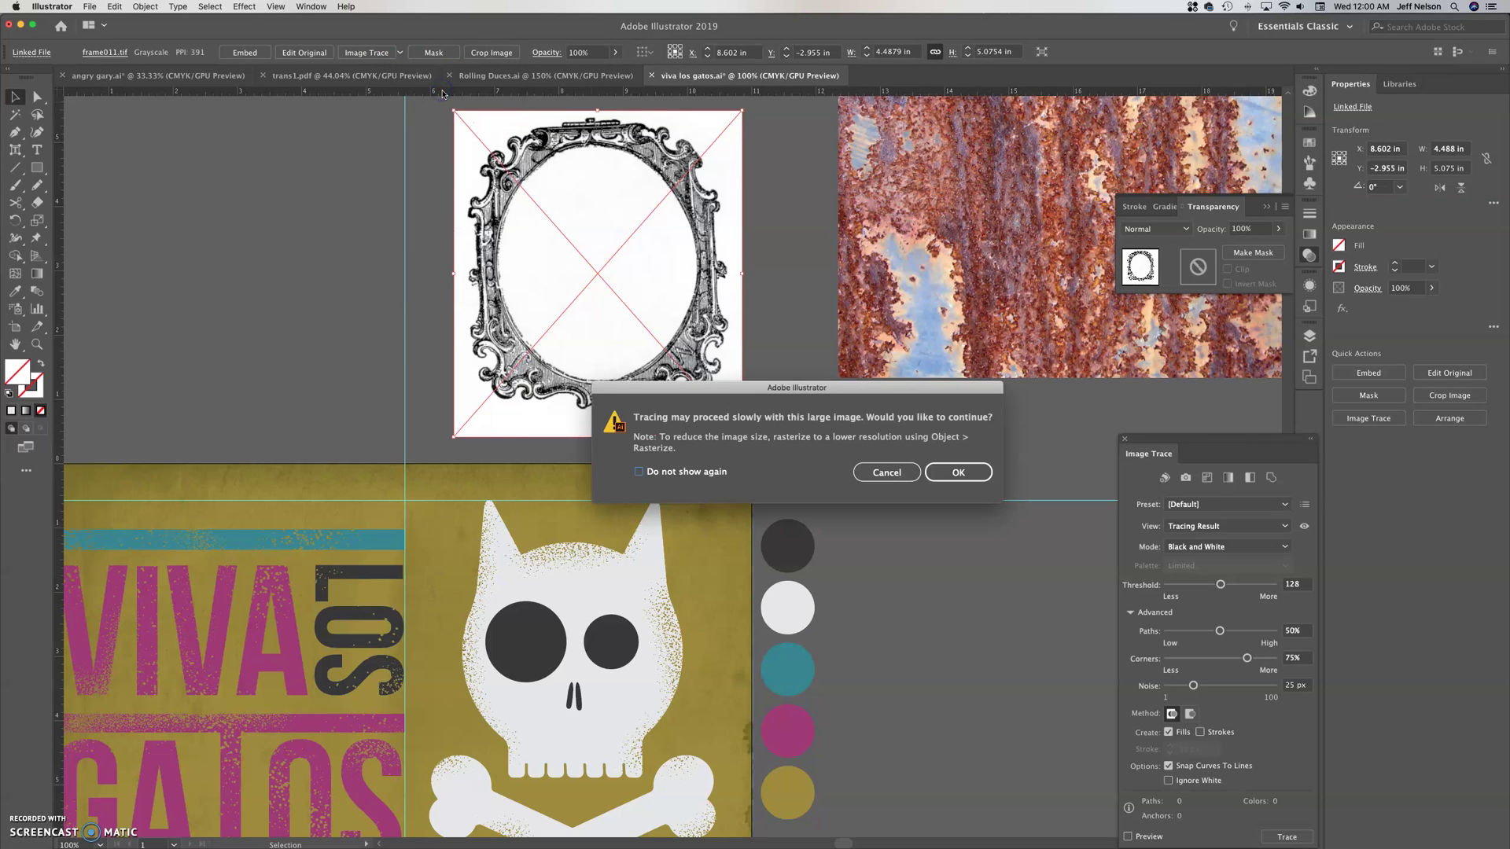
{"action": "left_click", "coordinate": [972, 470]}
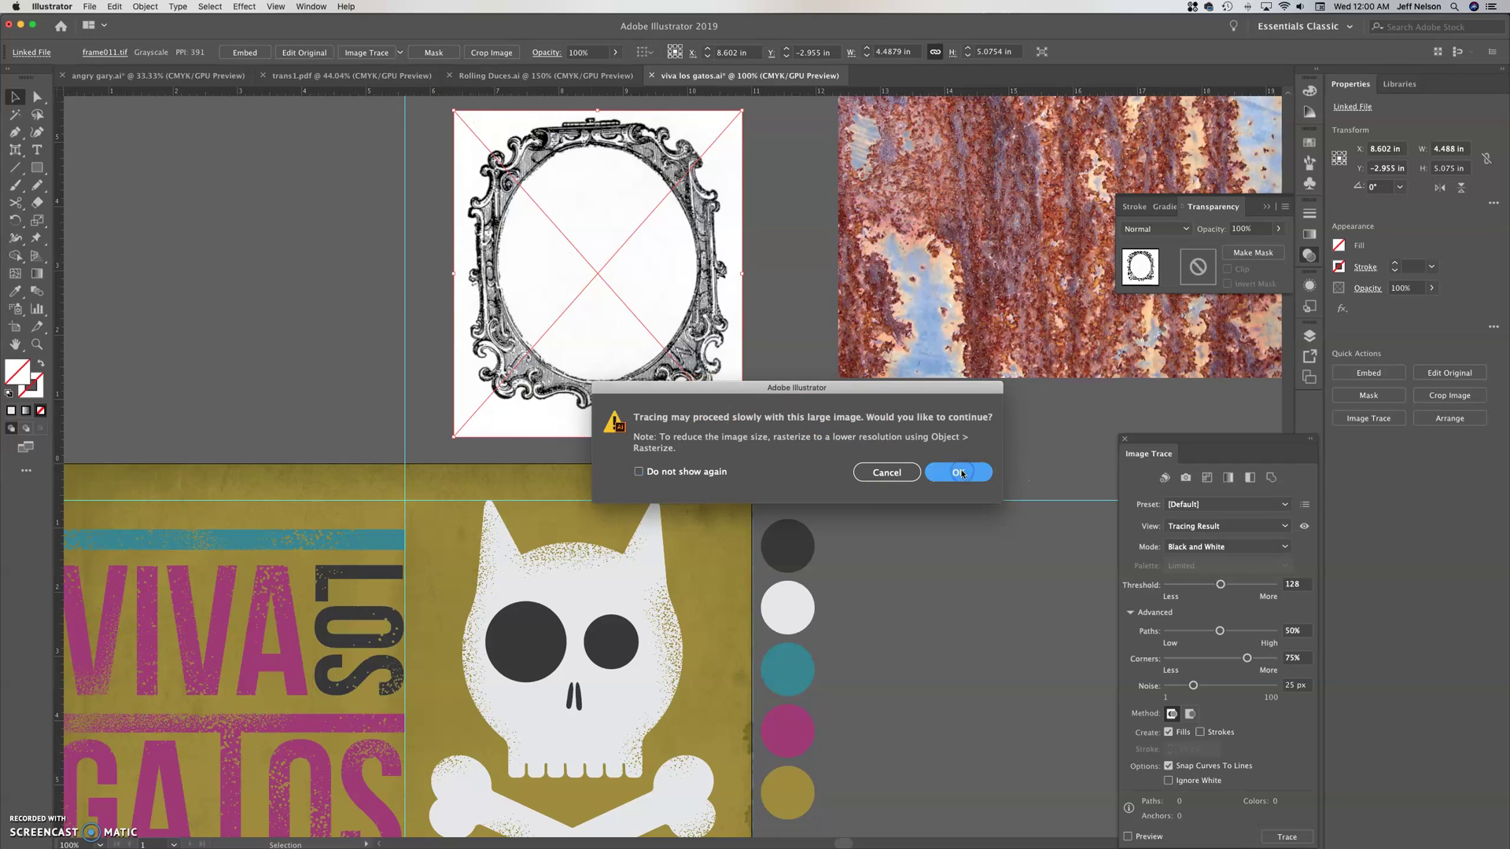
{"action": "left_click", "coordinate": [961, 473]}
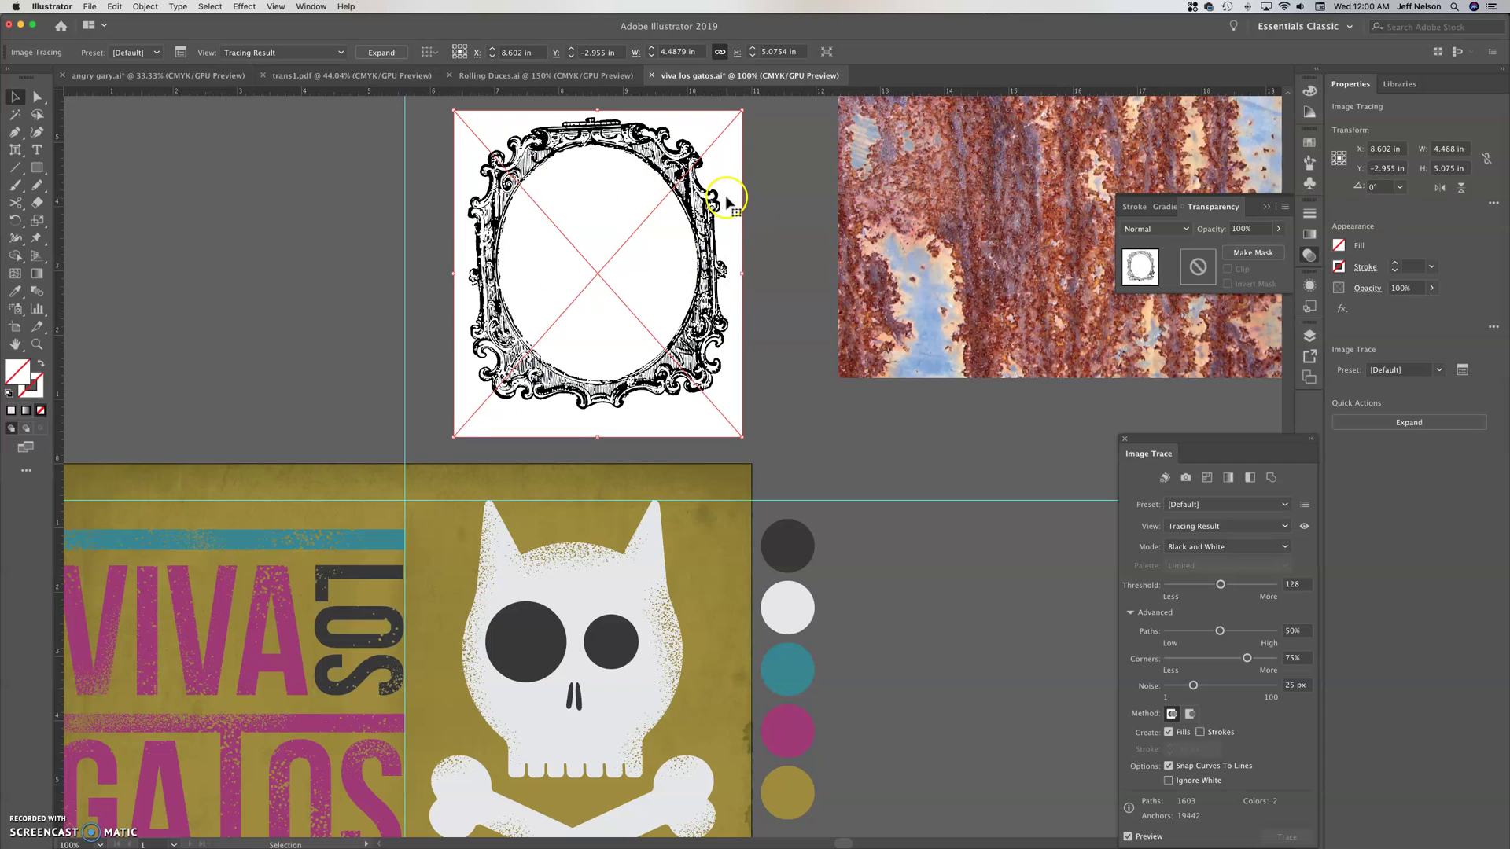
Expand the frame tracing into paths and isolate the expanded group.
{"action": "left_click", "coordinate": [381, 53]}
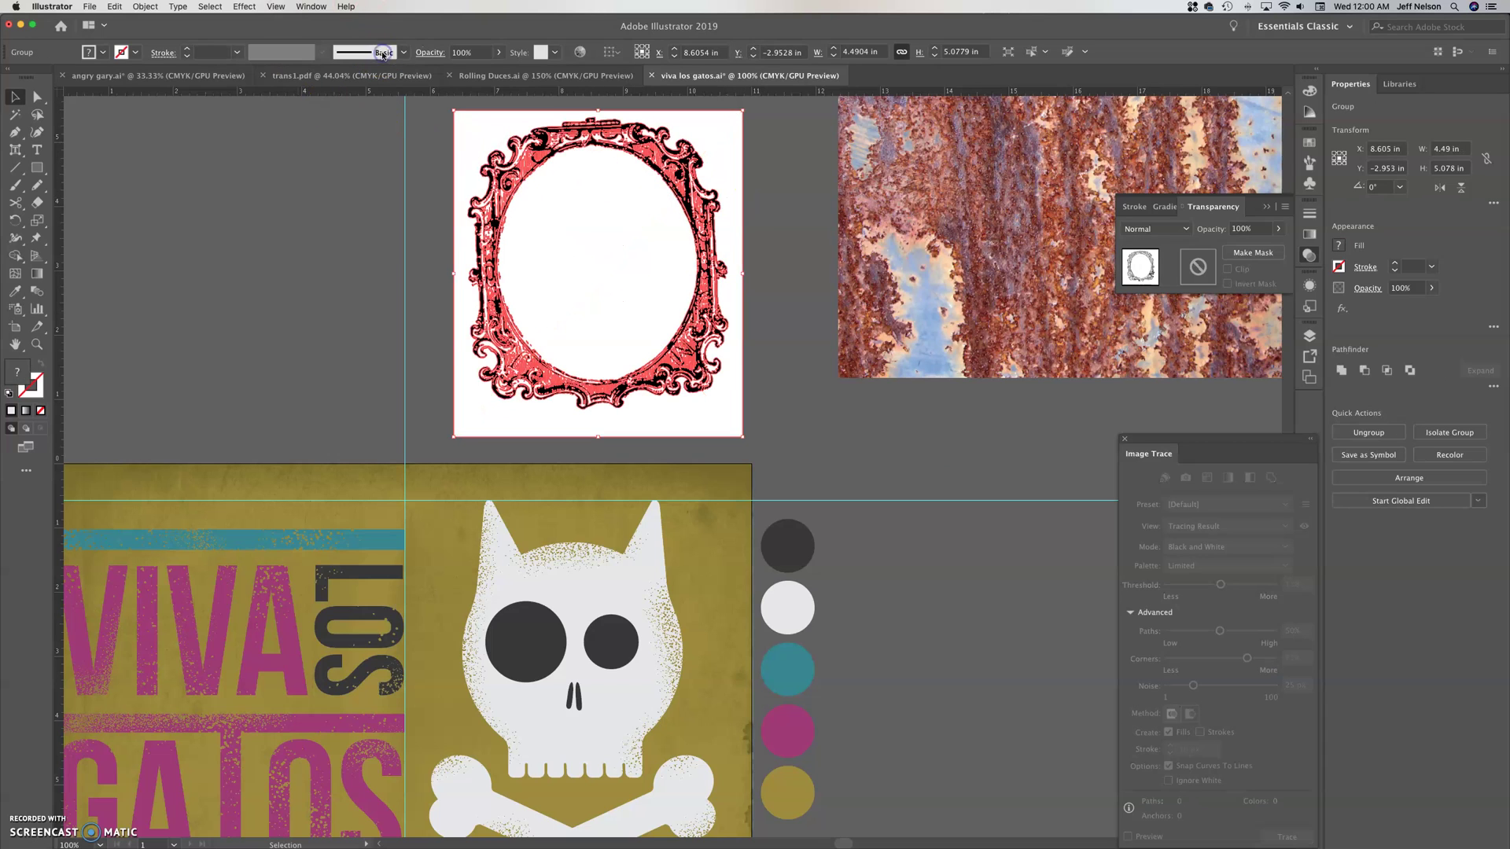
{"action": "left_click", "coordinate": [404, 52]}
{"action": "left_click", "coordinate": [795, 191]}
{"action": "left_click", "coordinate": [495, 142]}
{"action": "double_click", "coordinate": [484, 136]}
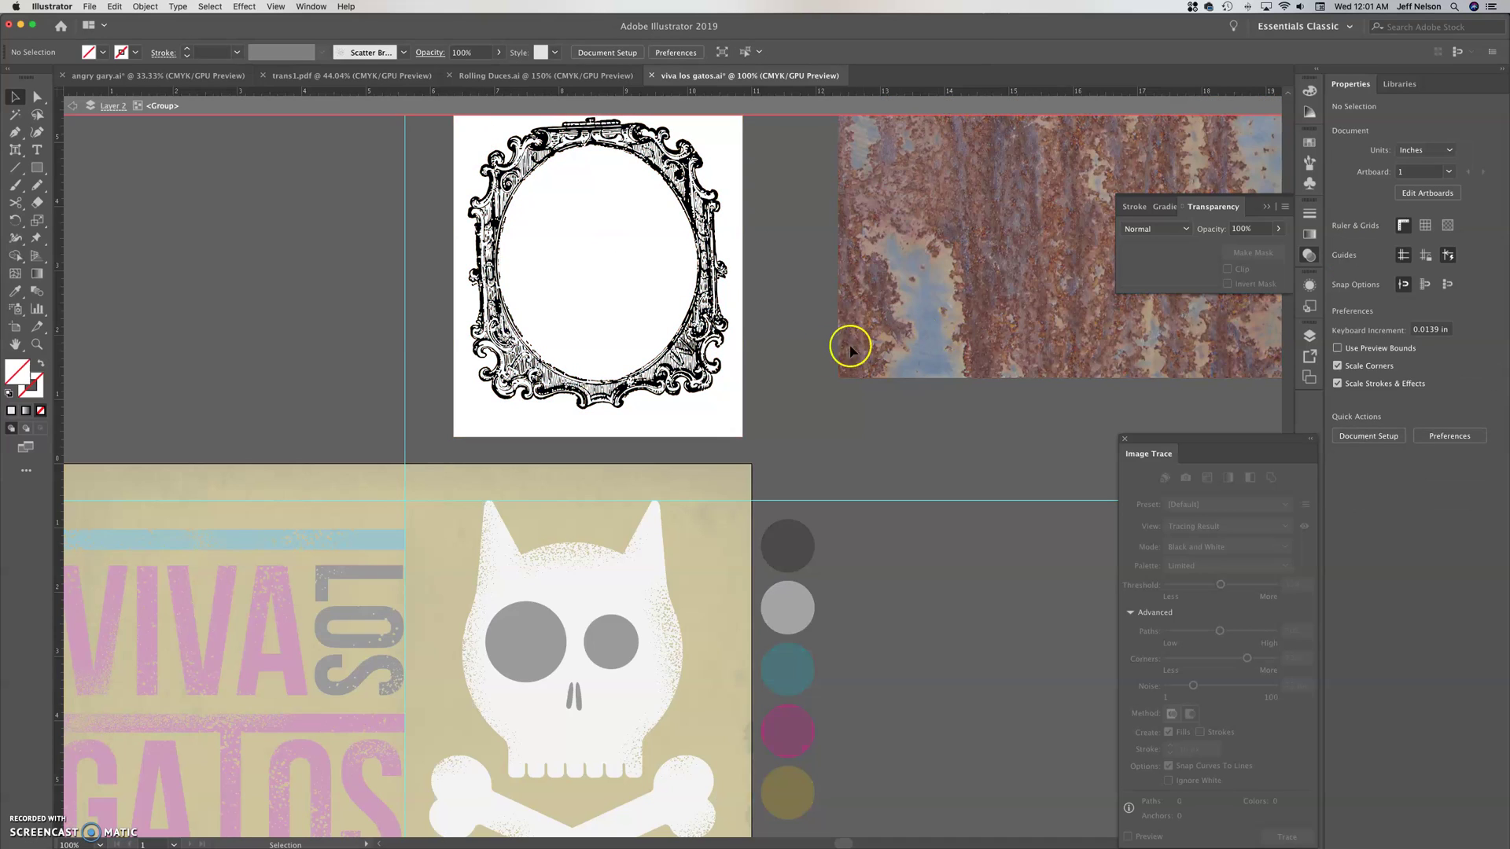
Delete the frame's white background and the white oval in its centre.
{"action": "left_click", "coordinate": [729, 407]}
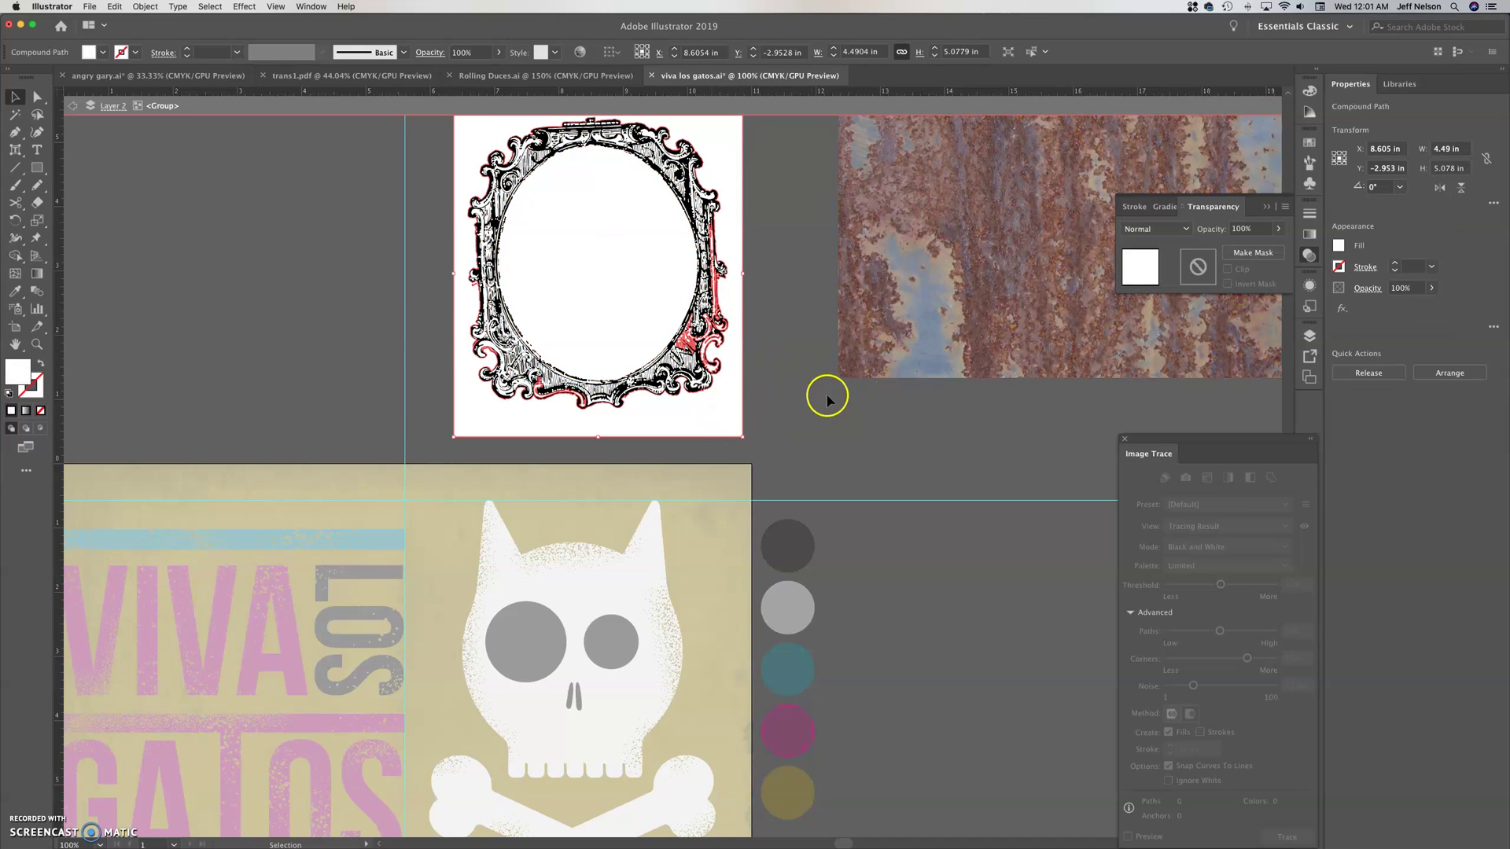
{"action": "key", "text": "Delete"}
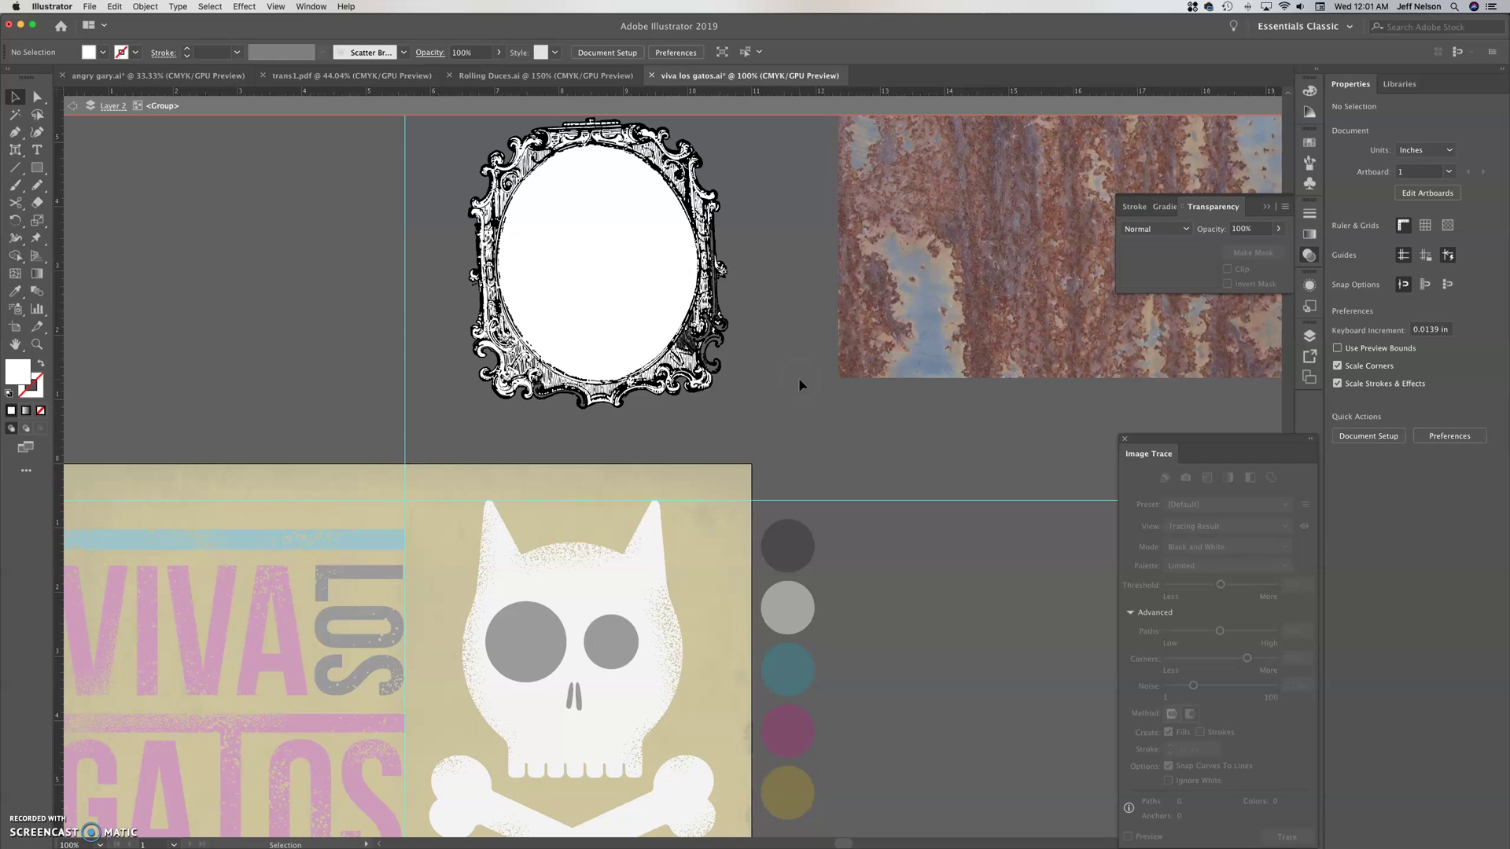
{"action": "left_click_drag", "start_coordinate": [627, 297], "coordinate": [330, 282]}
{"action": "key", "text": "Delete"}
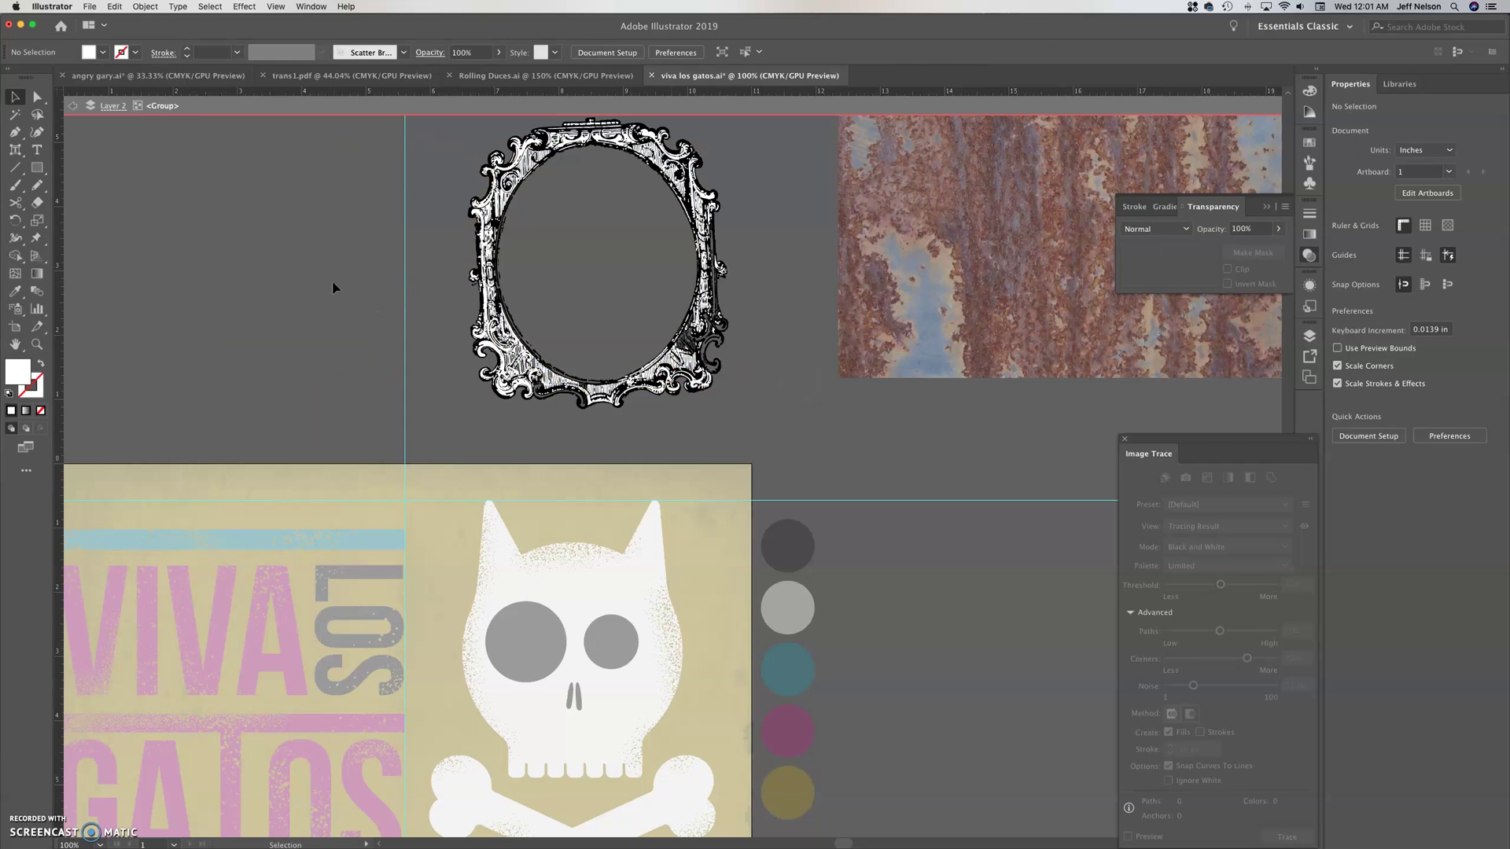
Undo the white shape deletions and the expansion to return to the live frame tracing.
{"action": "scroll", "coordinate": [810, 307], "scroll_direction": "up", "scroll_amount": 1}
{"action": "key", "text": "super+z"}
{"action": "key", "text": "super+z"}
{"action": "key", "text": "super+z"}
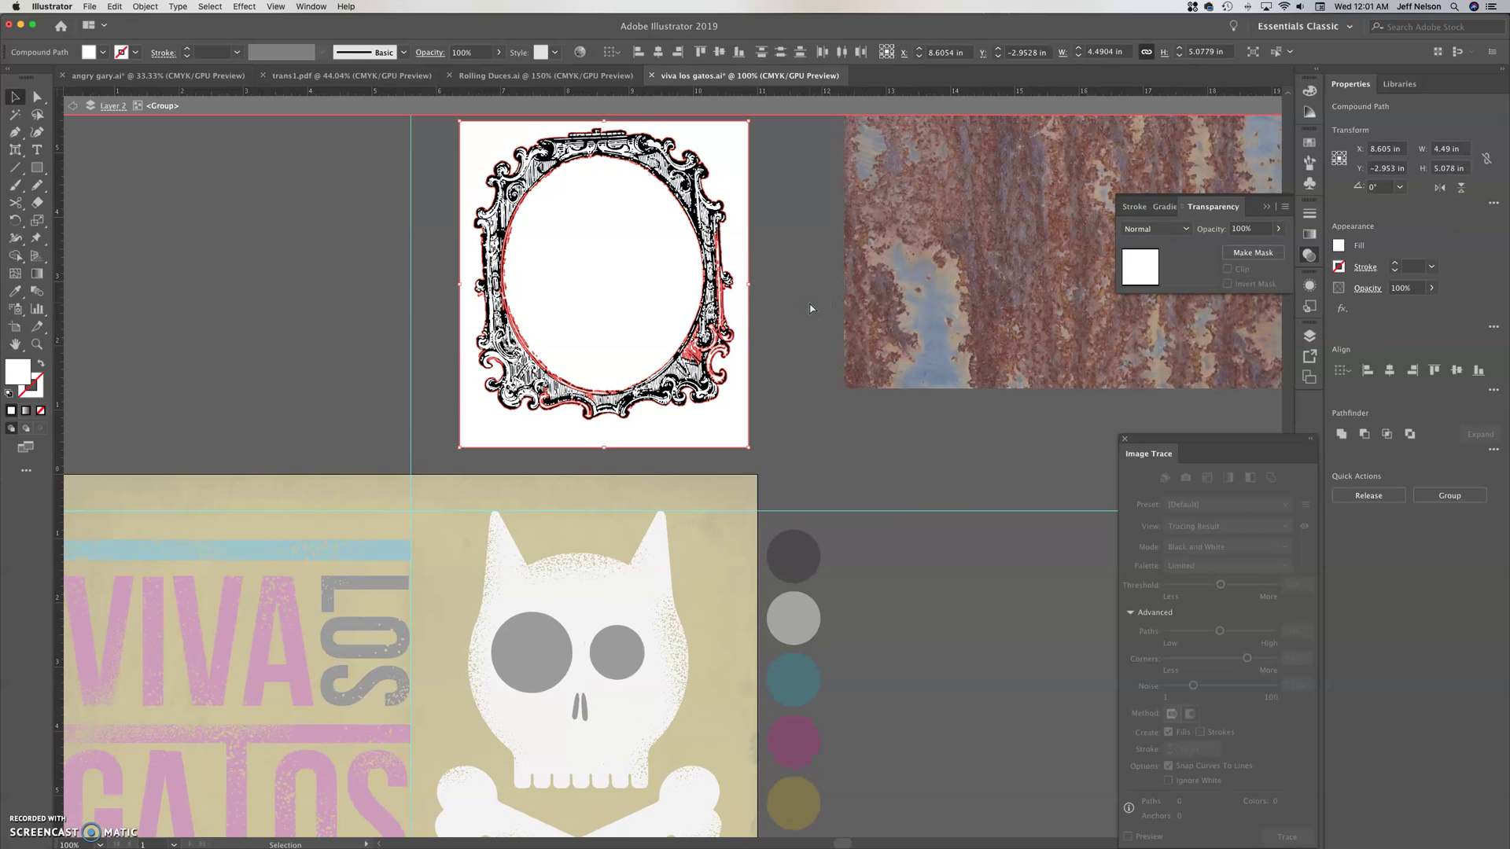
{"action": "key", "text": "a"}
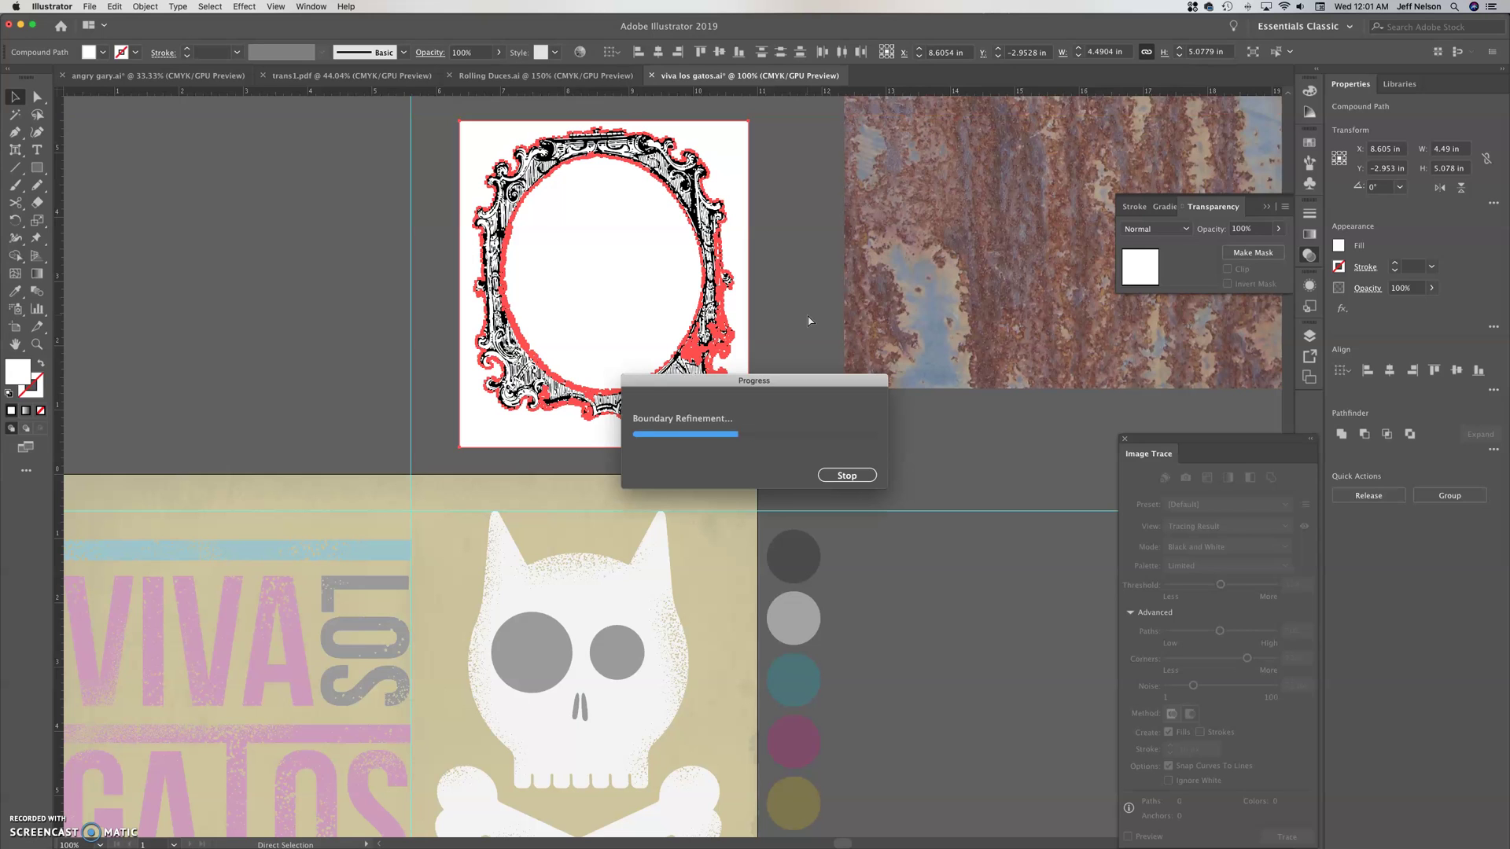
{"action": "left_click", "coordinate": [622, 304]}
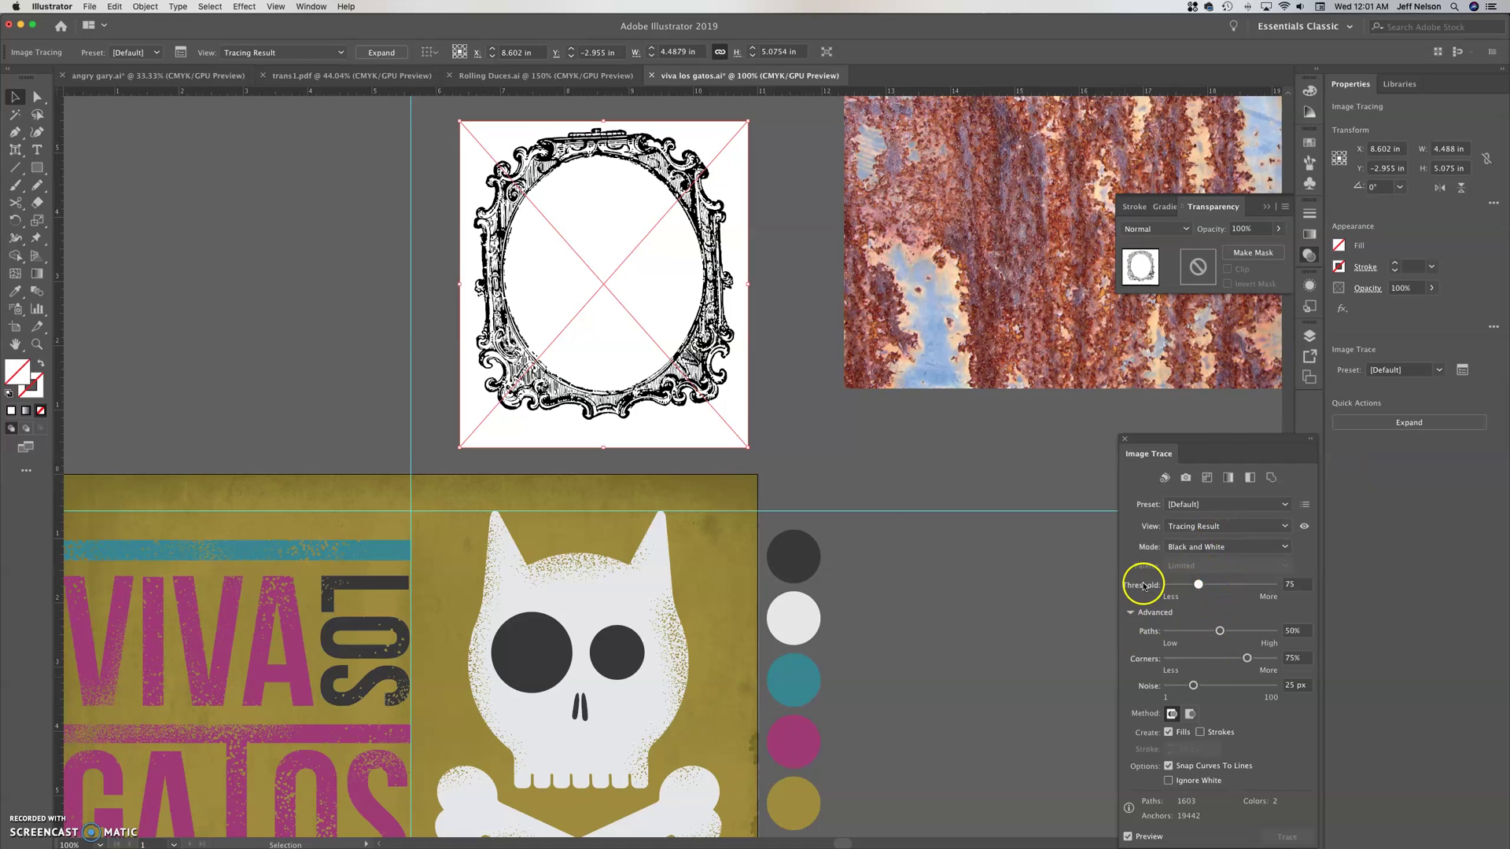
Set the frame tracing's Threshold to 200, Paths to 82% and Noise to 1 px.
{"action": "left_click_drag", "start_coordinate": [1143, 585], "coordinate": [1142, 585]}
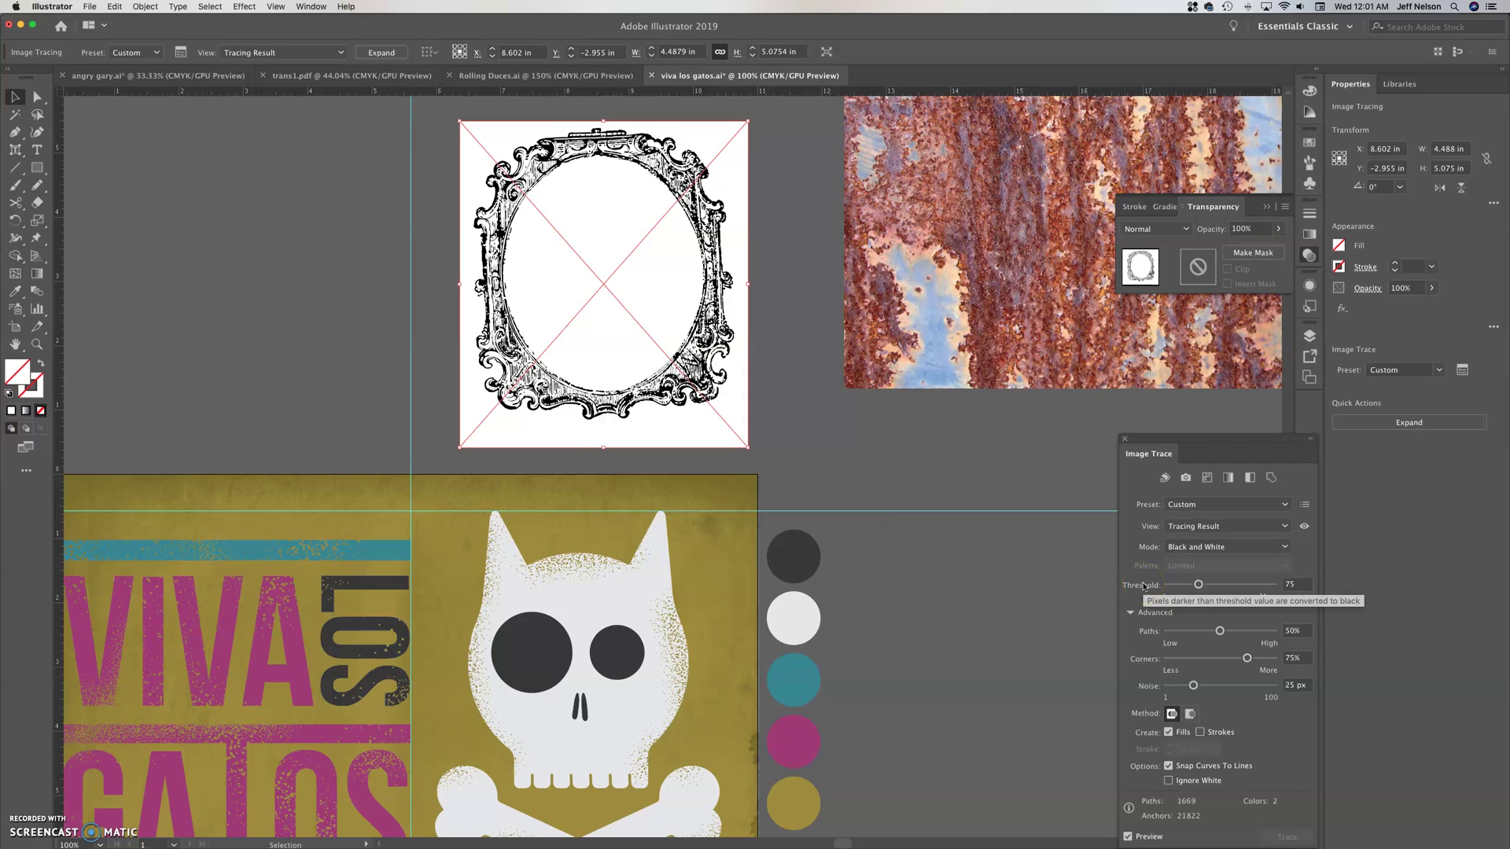
{"action": "left_click_drag", "start_coordinate": [1198, 584], "coordinate": [1253, 593]}
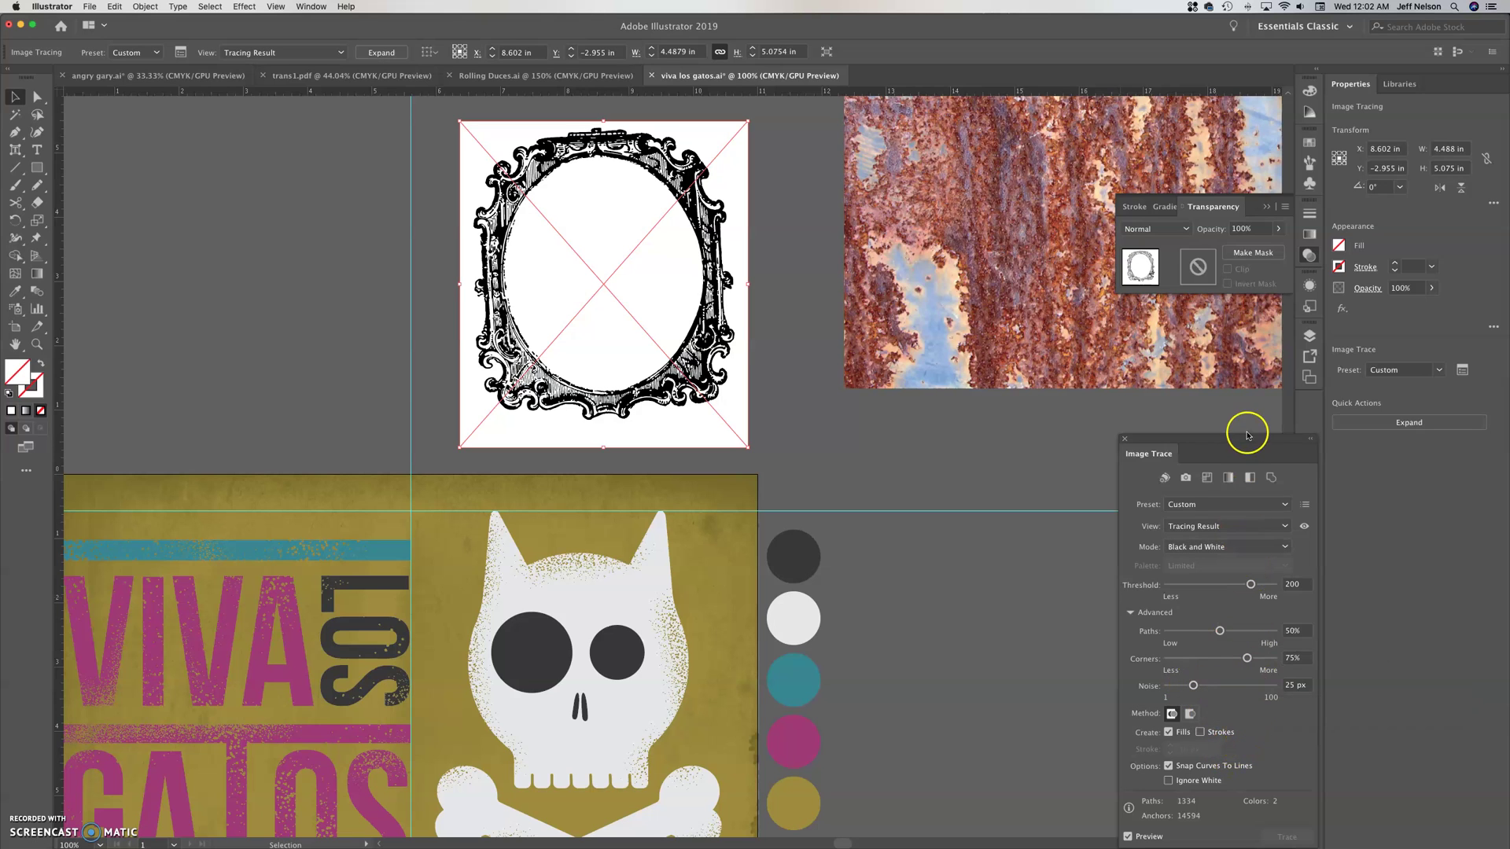
{"action": "left_click_drag", "start_coordinate": [1246, 438], "coordinate": [1195, 394]}
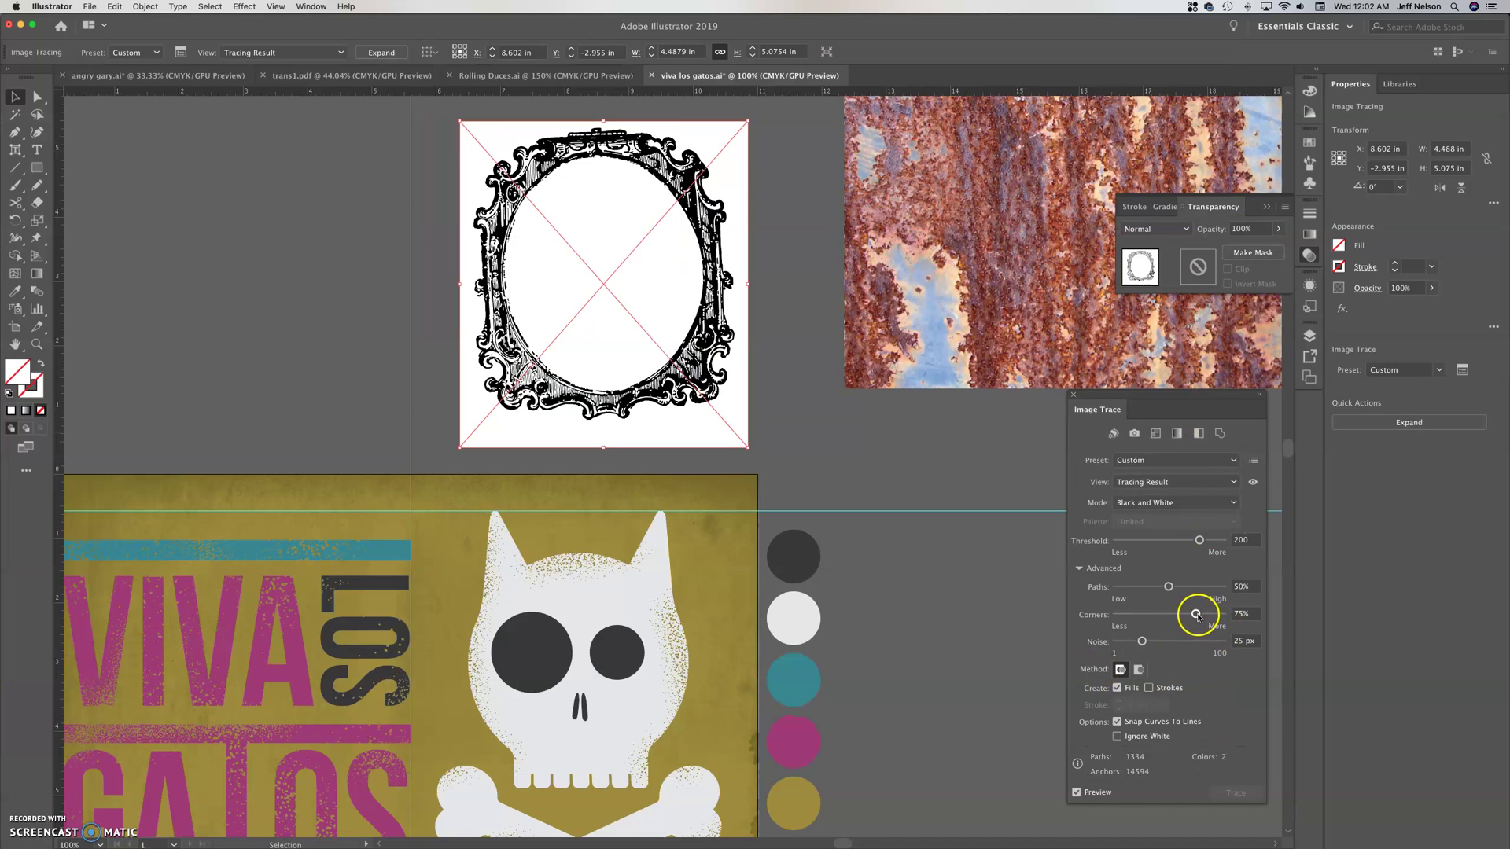
{"action": "left_click_drag", "start_coordinate": [1169, 588], "coordinate": [1198, 588]}
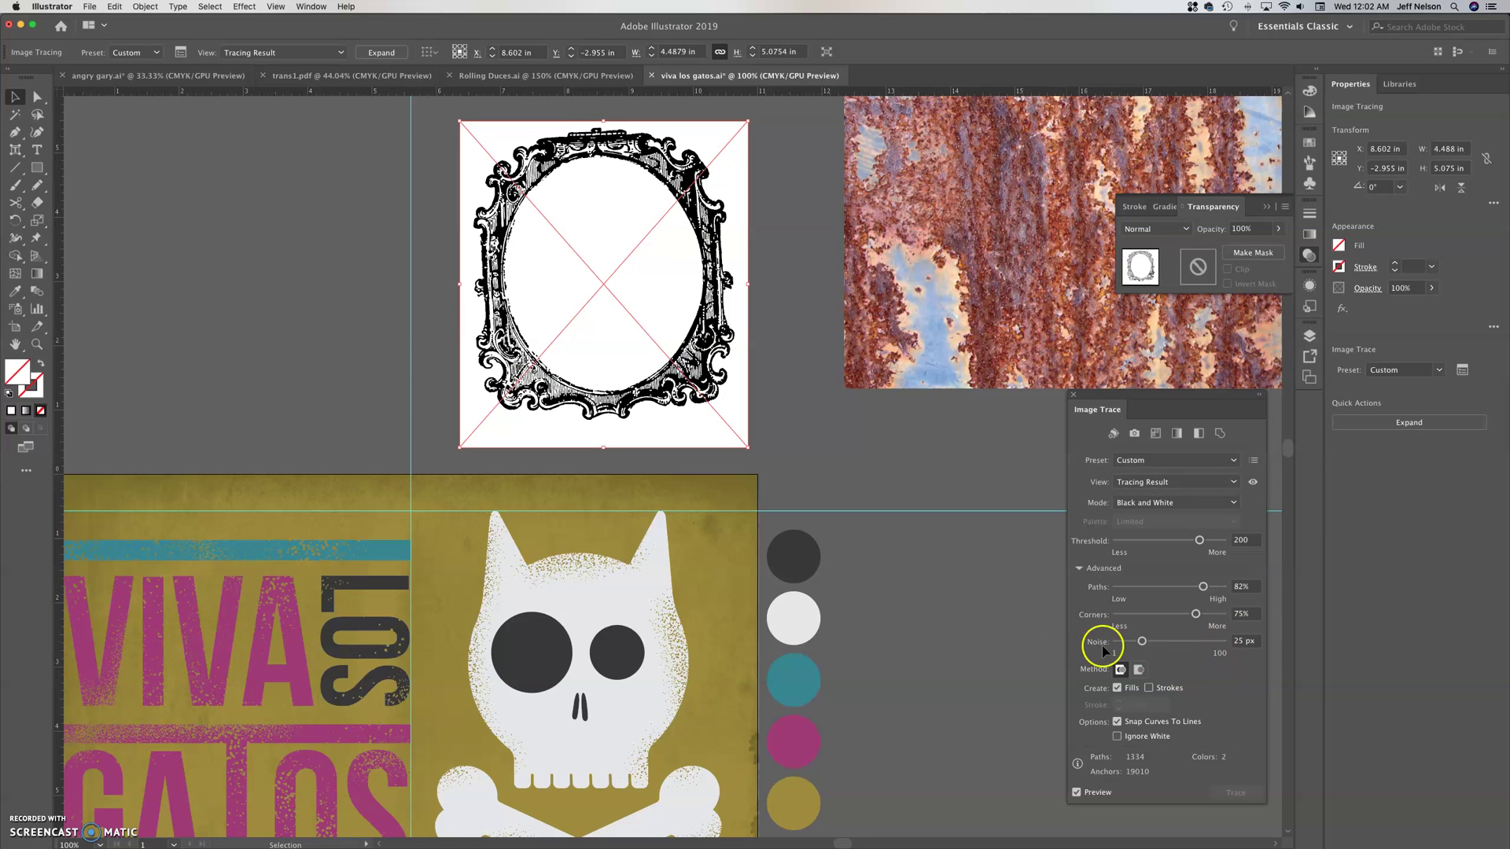
{"action": "left_click_drag", "start_coordinate": [1141, 641], "coordinate": [1088, 642]}
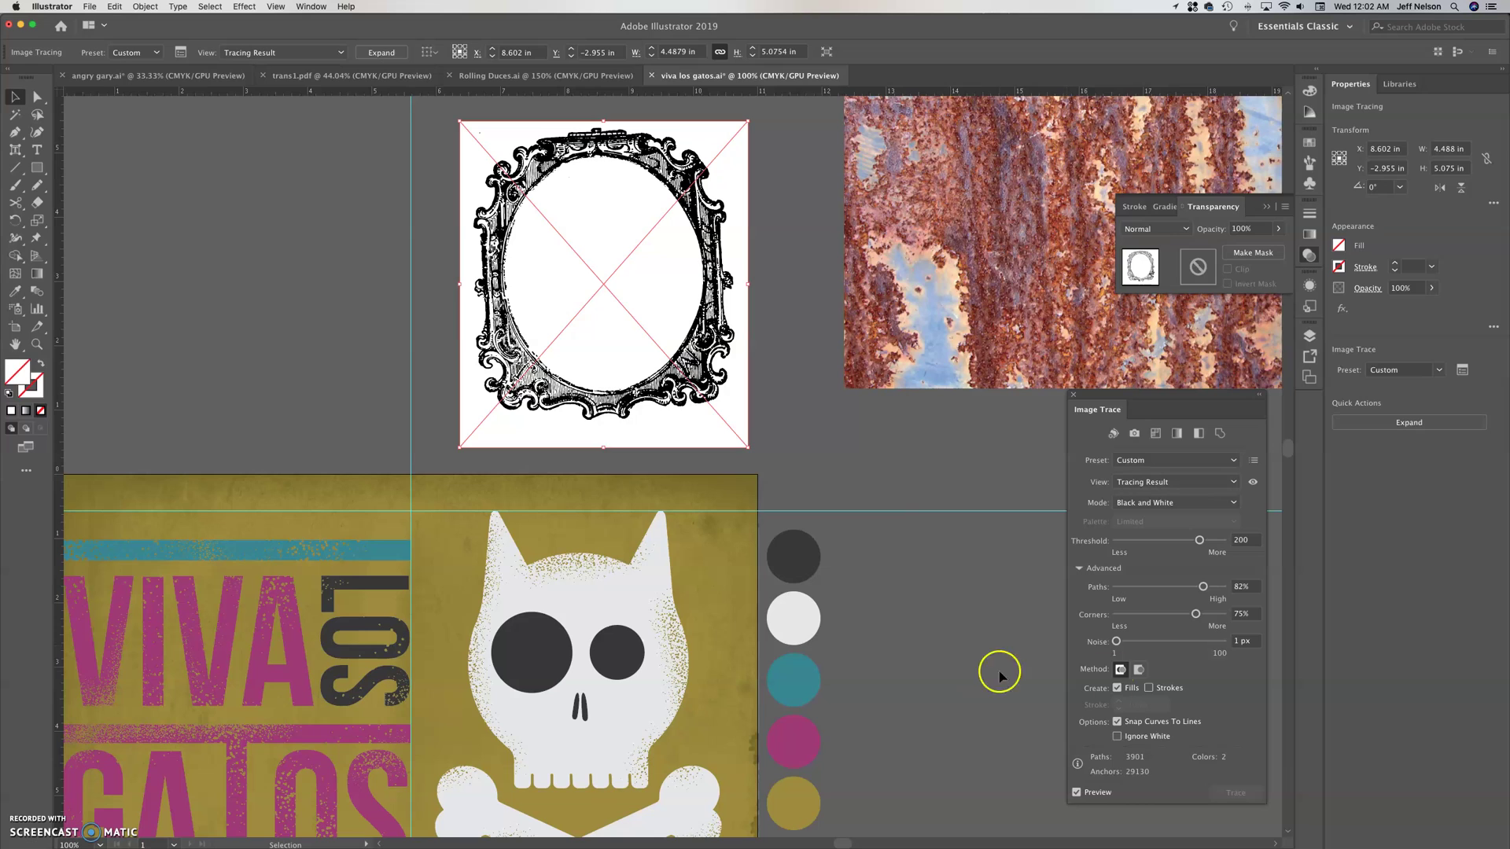
Make the frame tracing ignore white and run the trace again.
{"action": "left_click", "coordinate": [1118, 738]}
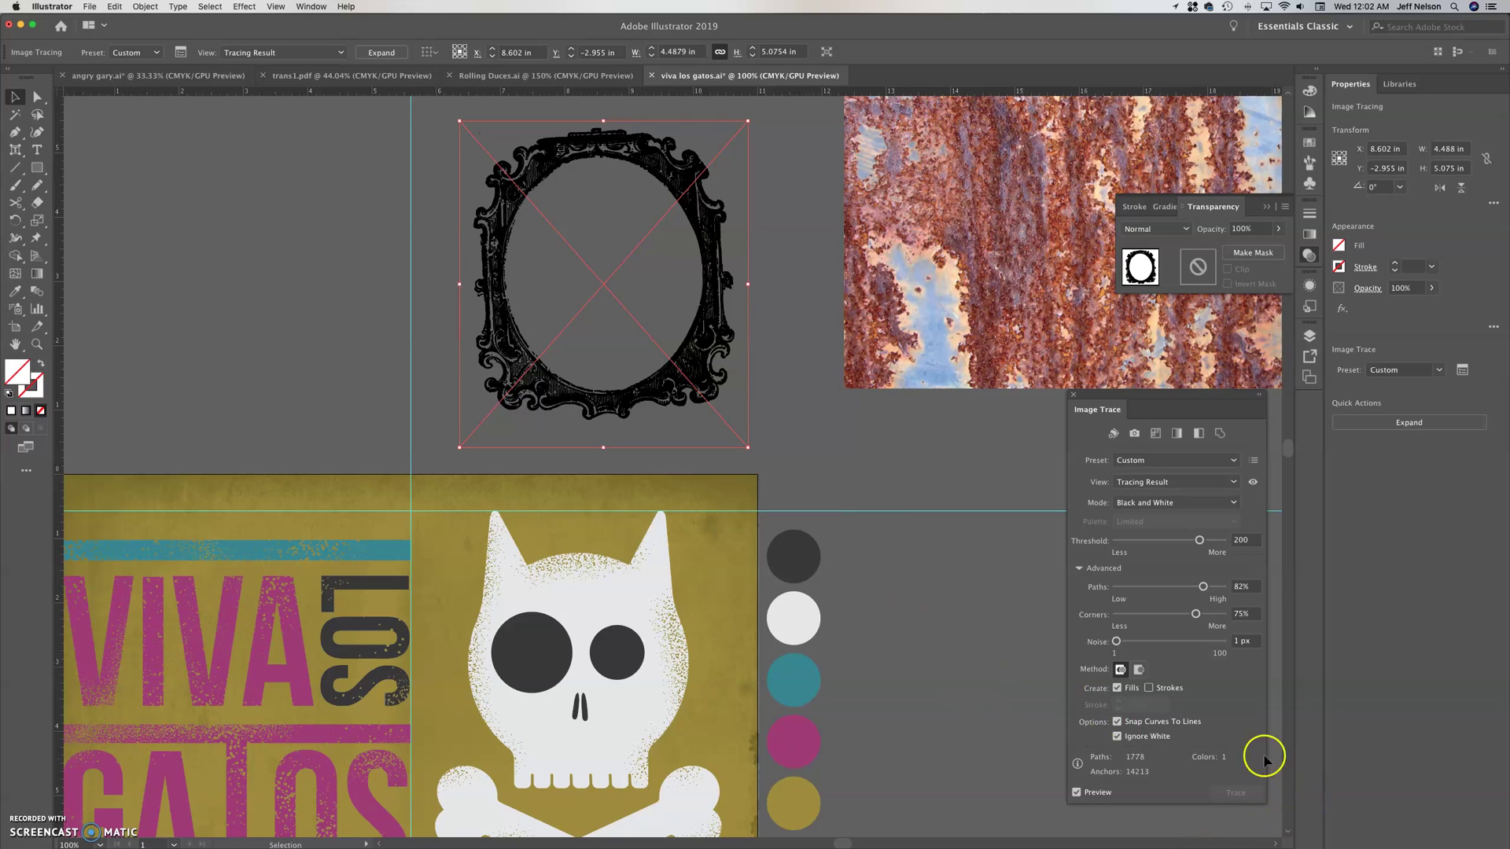
{"action": "left_click", "coordinate": [1077, 793]}
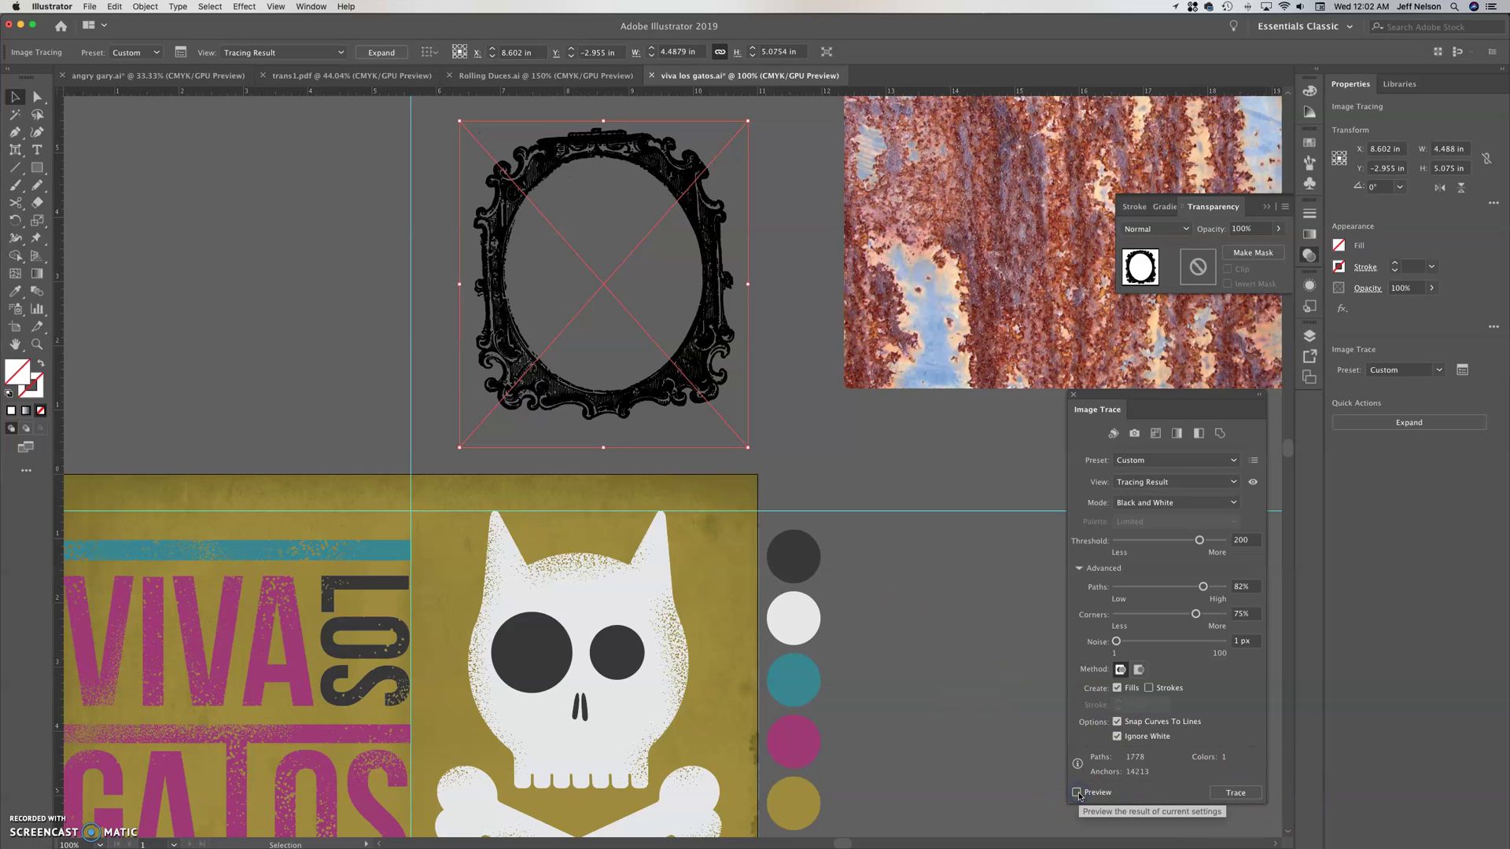
{"action": "left_click", "coordinate": [1243, 792]}
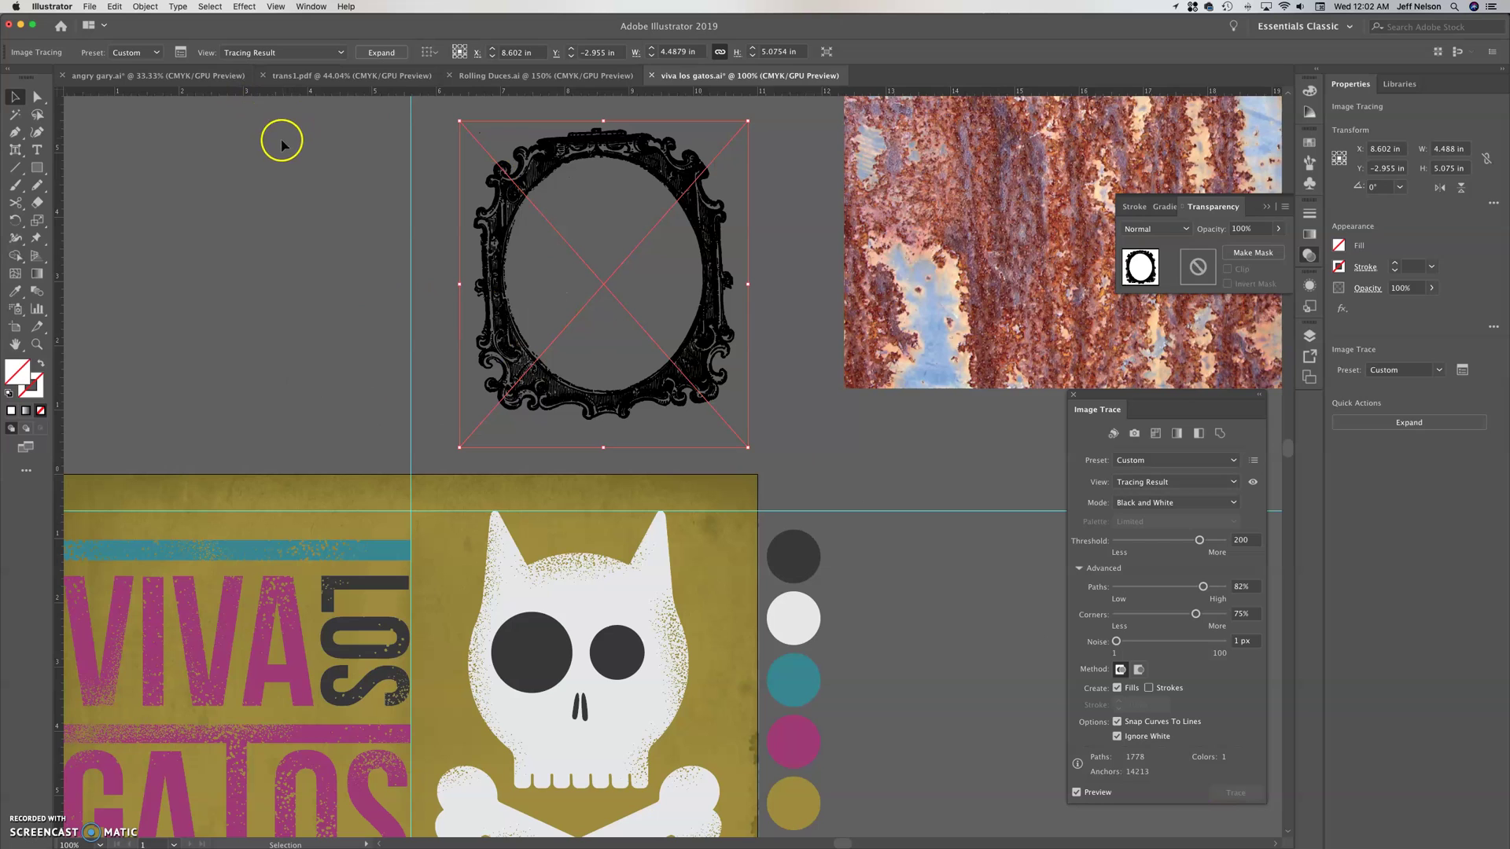
Expand the black frame tracing into editable paths and select the expanded group.
{"action": "left_click", "coordinate": [381, 53]}
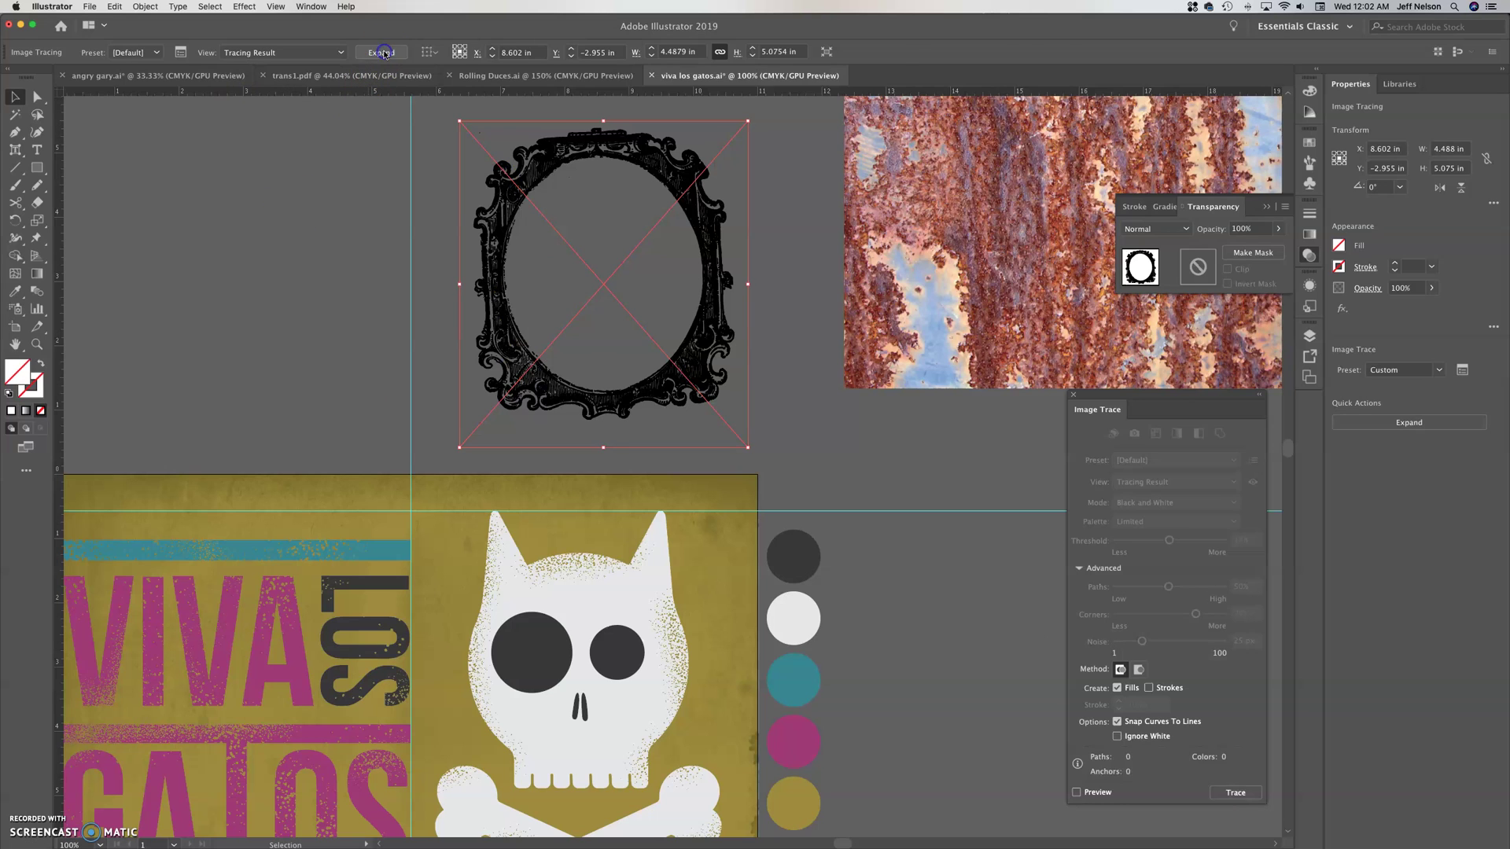
{"action": "left_click", "coordinate": [859, 482]}
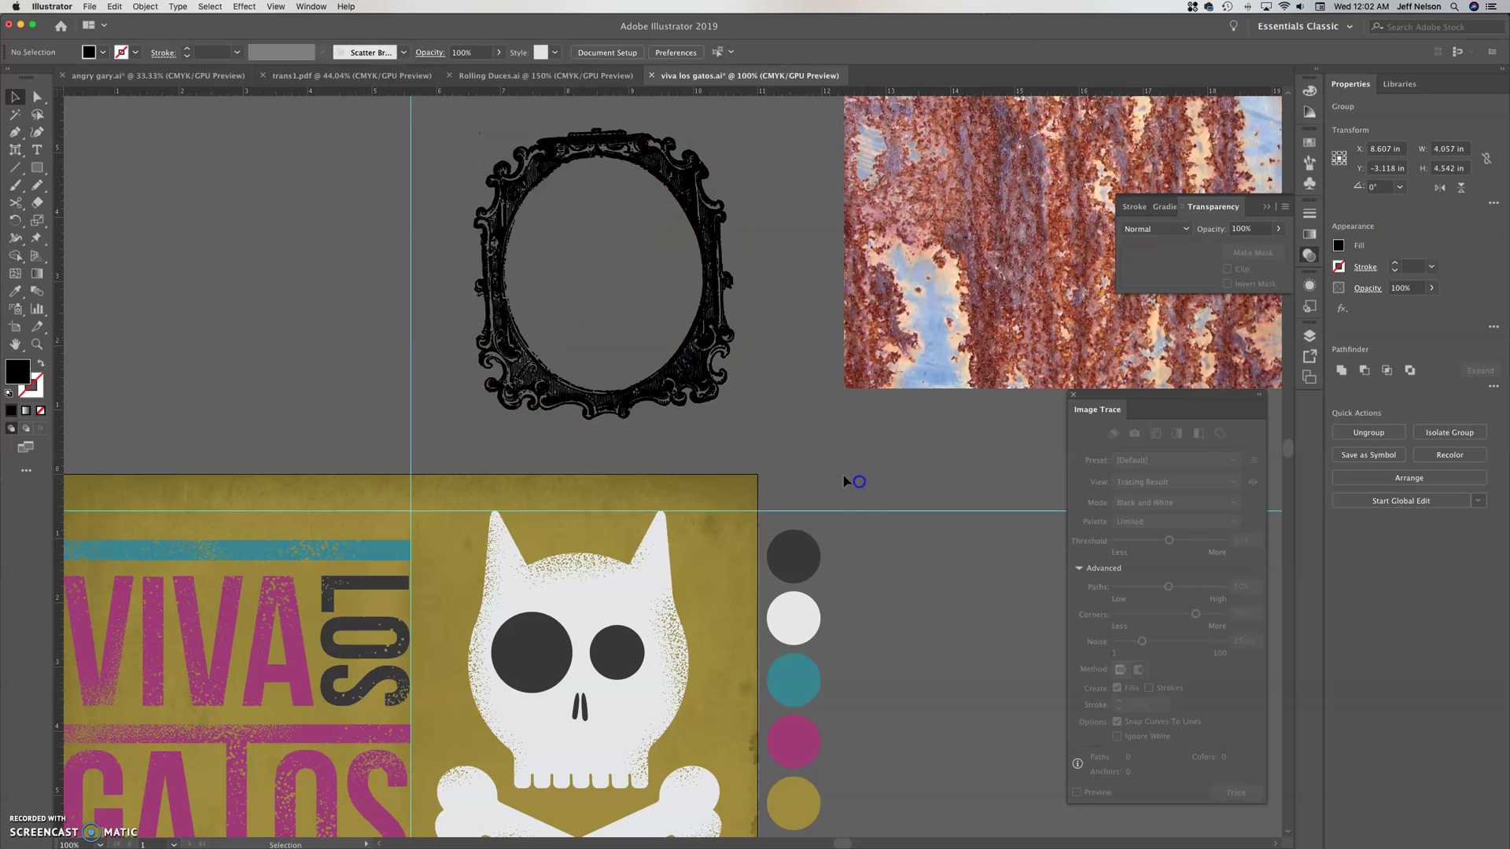
{"action": "left_click", "coordinate": [692, 379]}
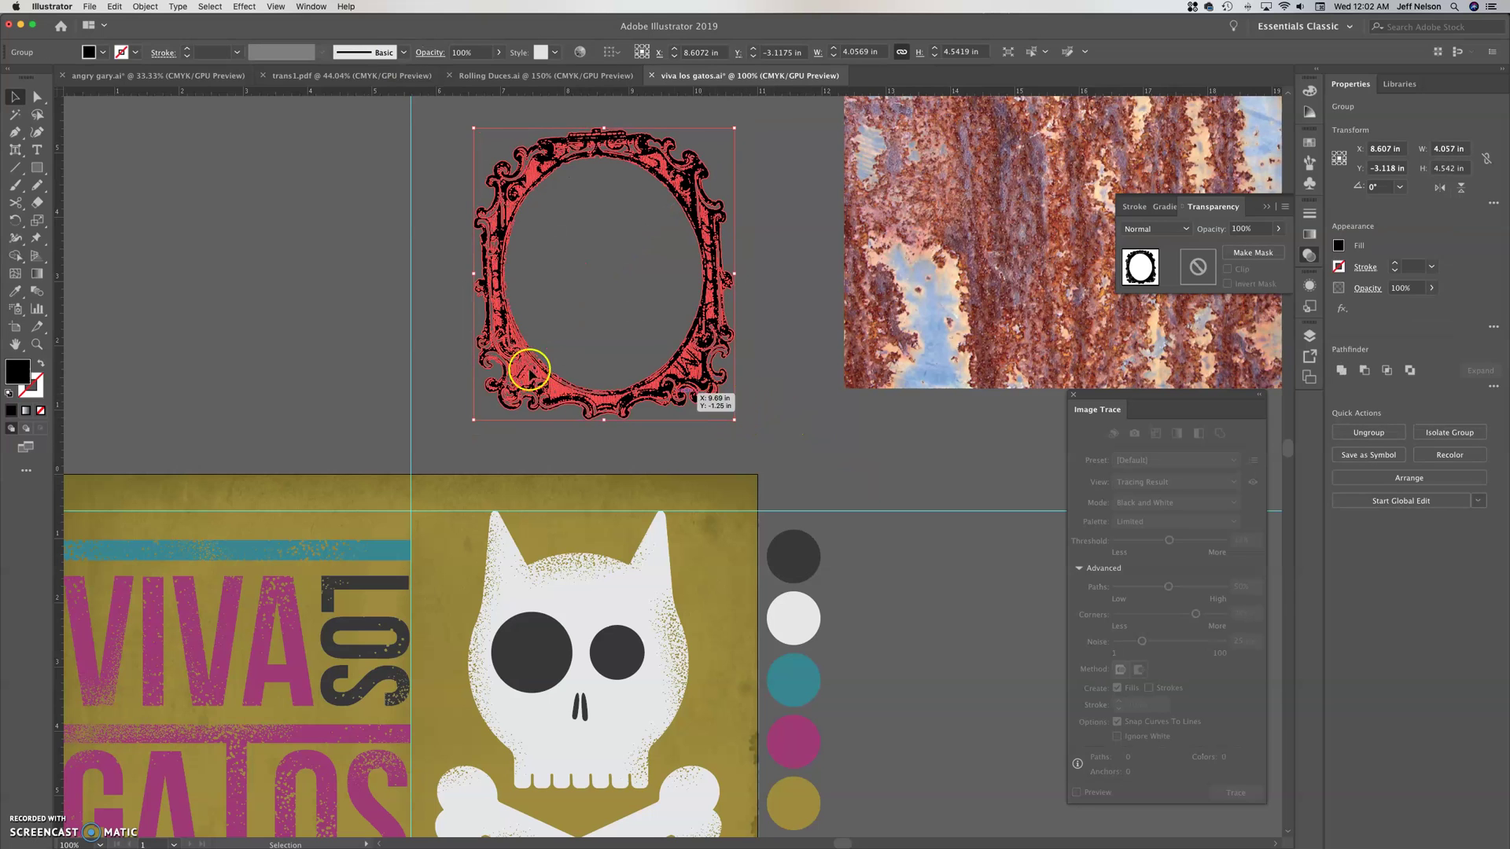
Recolour the expanded frame artwork teal by sampling the teal circle beside the artboard with the Eyedropper.
{"action": "left_click", "coordinate": [910, 516]}
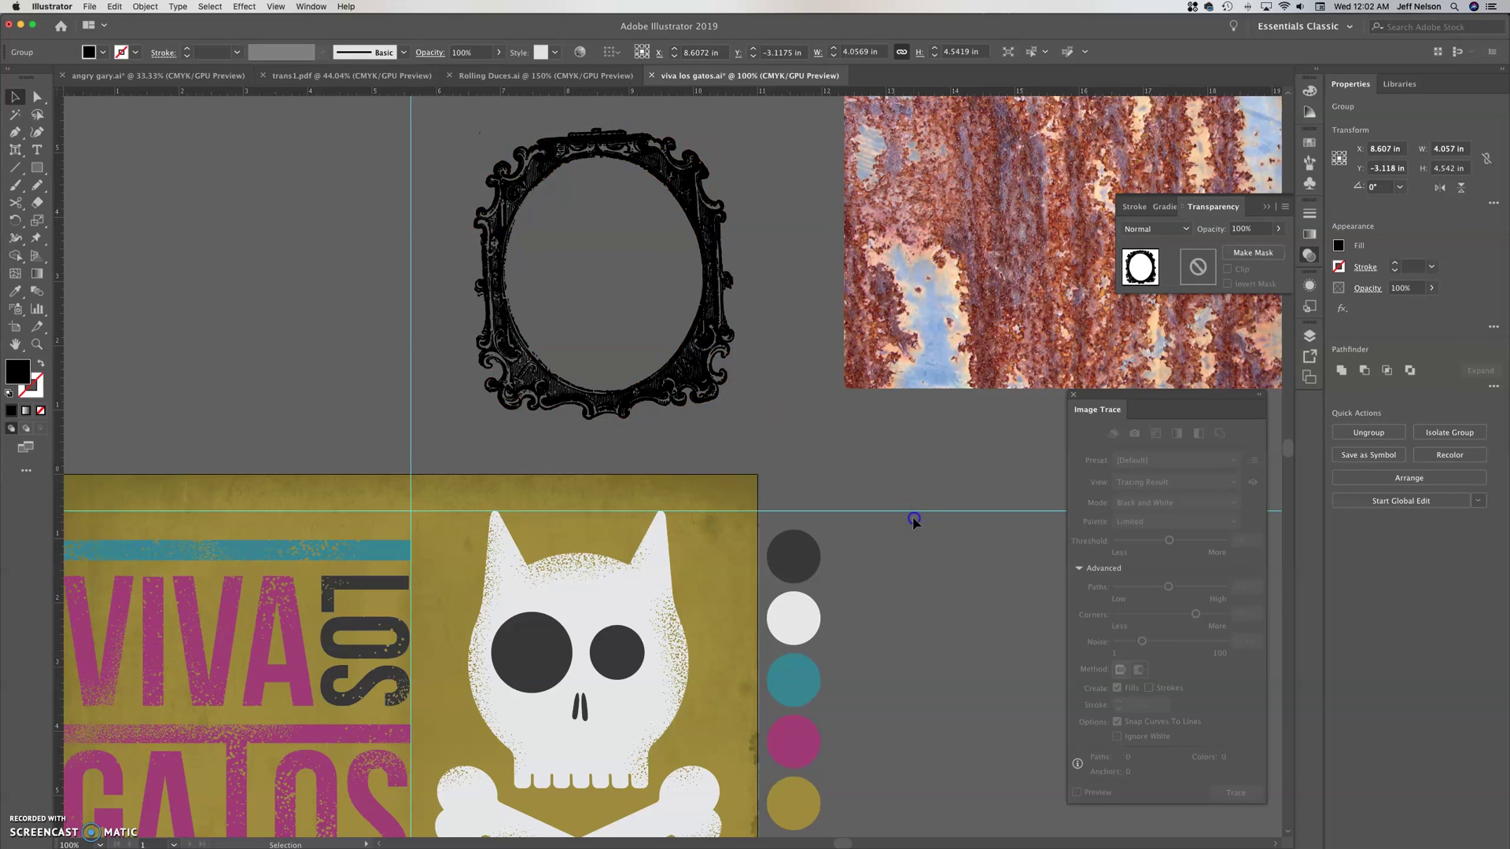
{"action": "left_click", "coordinate": [706, 413]}
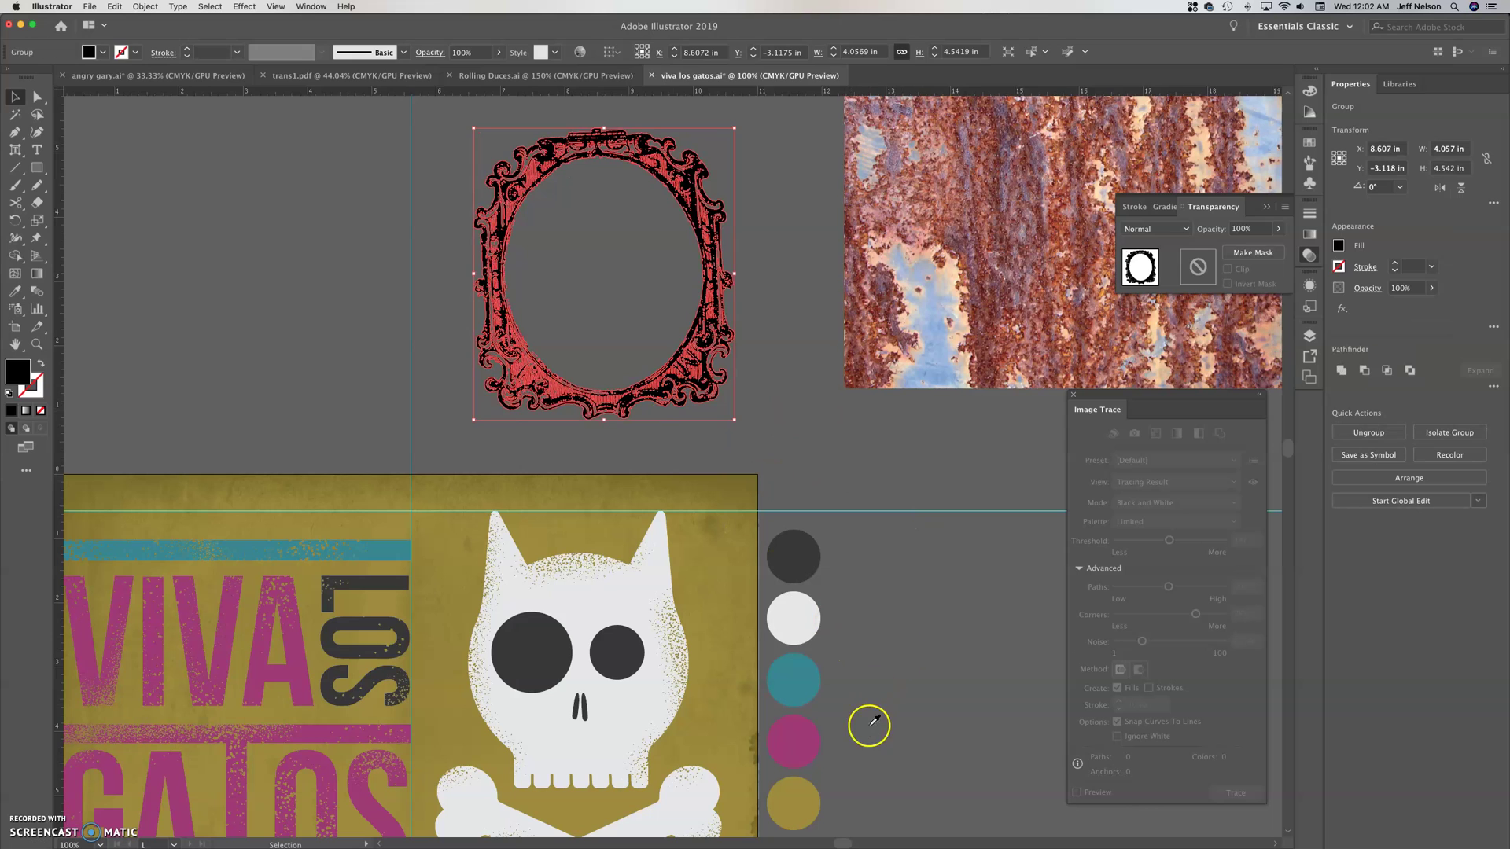
{"action": "key", "text": "i"}
{"action": "left_click", "coordinate": [793, 679]}
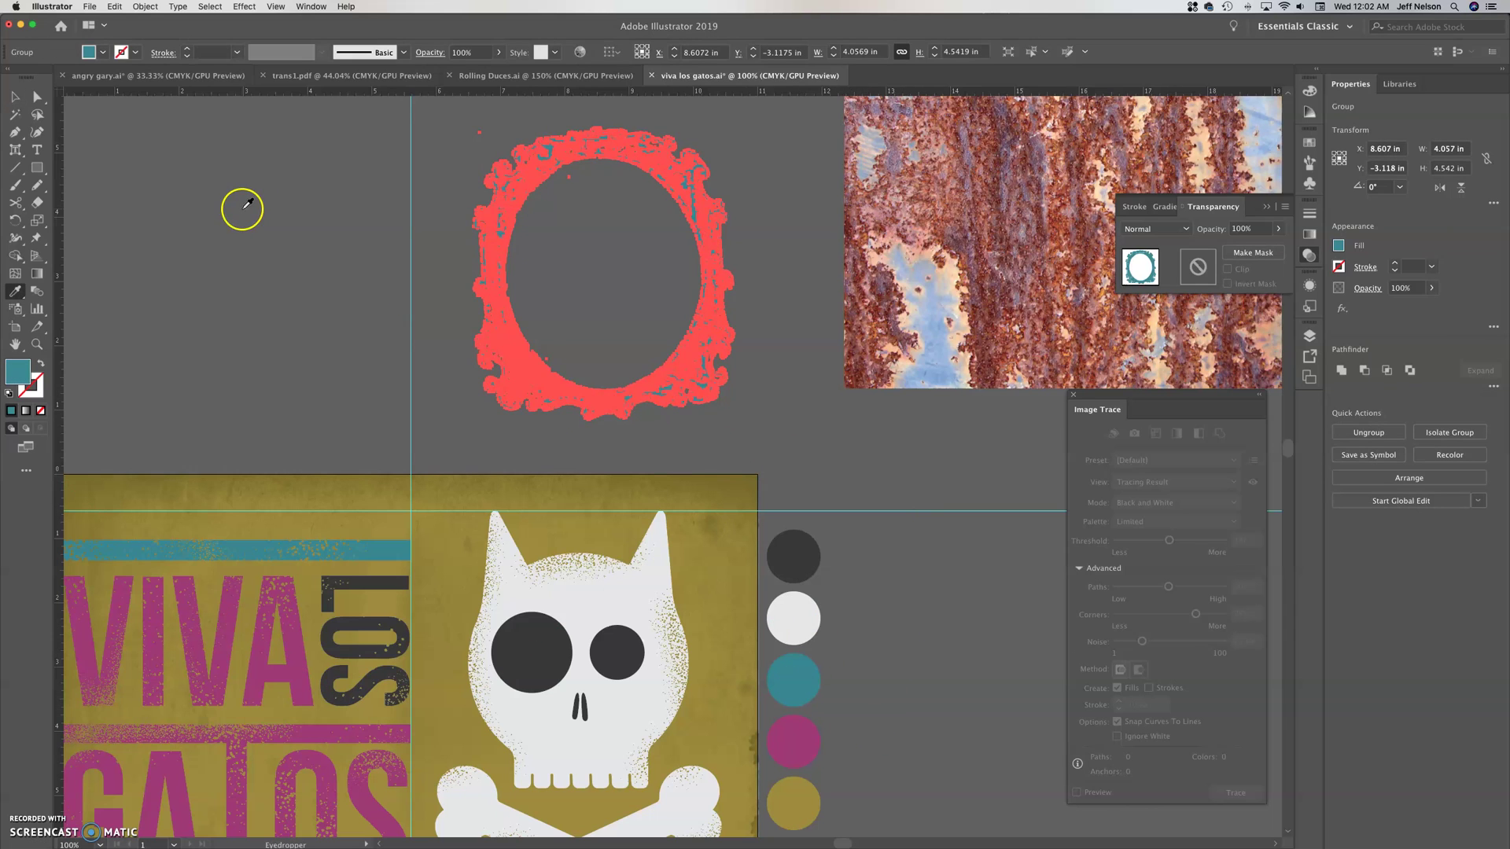
{"action": "key", "text": "v"}
{"action": "left_click", "coordinate": [260, 280]}
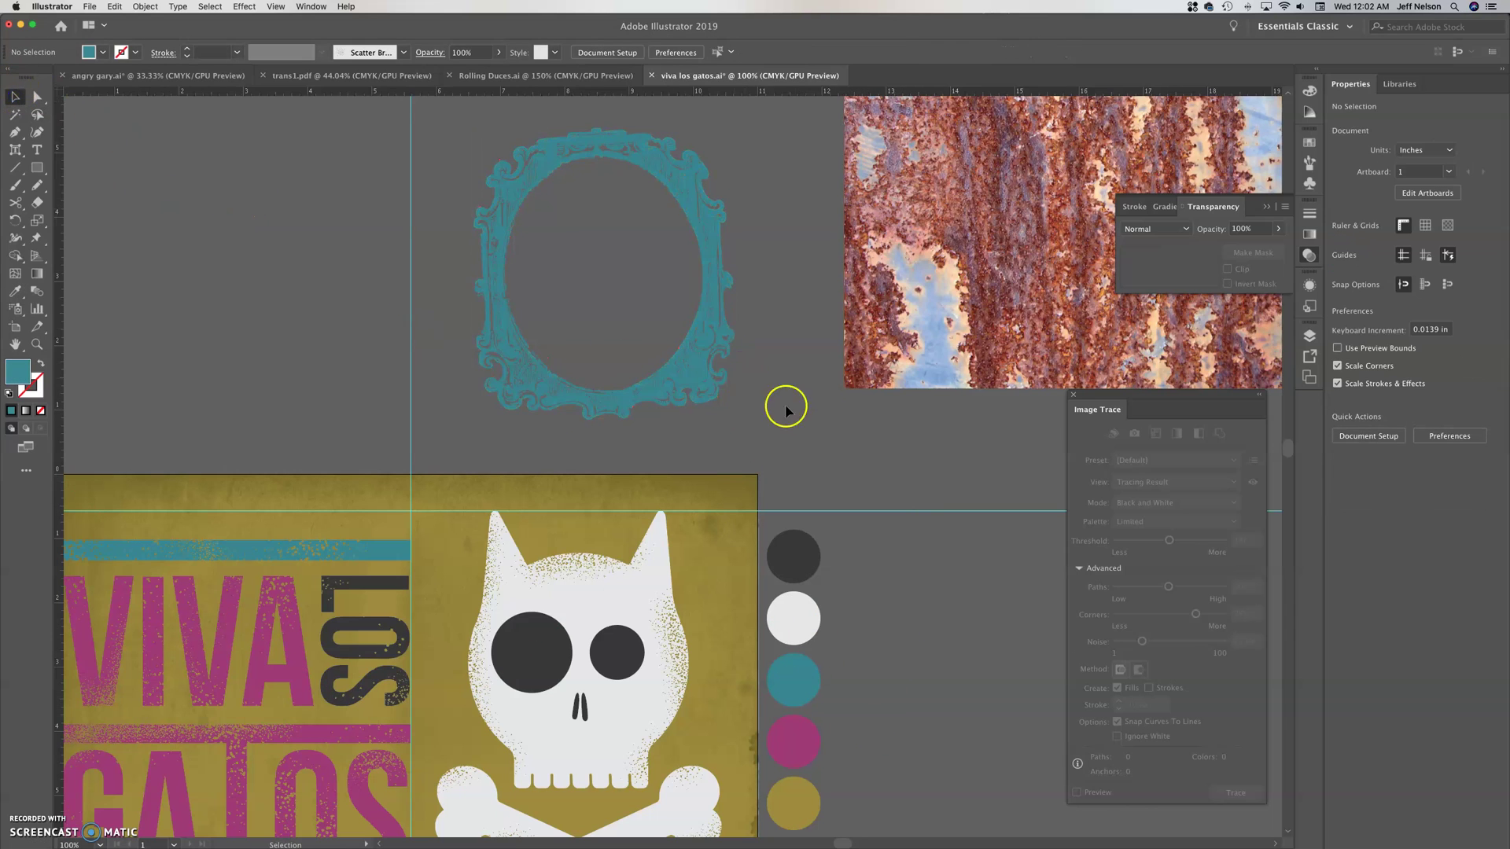
Try the teal frame at several positions around and over the lettering and skull, then remove it from the document.
{"action": "left_click_drag", "start_coordinate": [691, 361], "coordinate": [691, 616]}
{"action": "left_click_drag", "start_coordinate": [724, 745], "coordinate": [727, 431]}
{"action": "left_click_drag", "start_coordinate": [706, 334], "coordinate": [1047, 572]}
{"action": "left_click", "coordinate": [889, 780]}
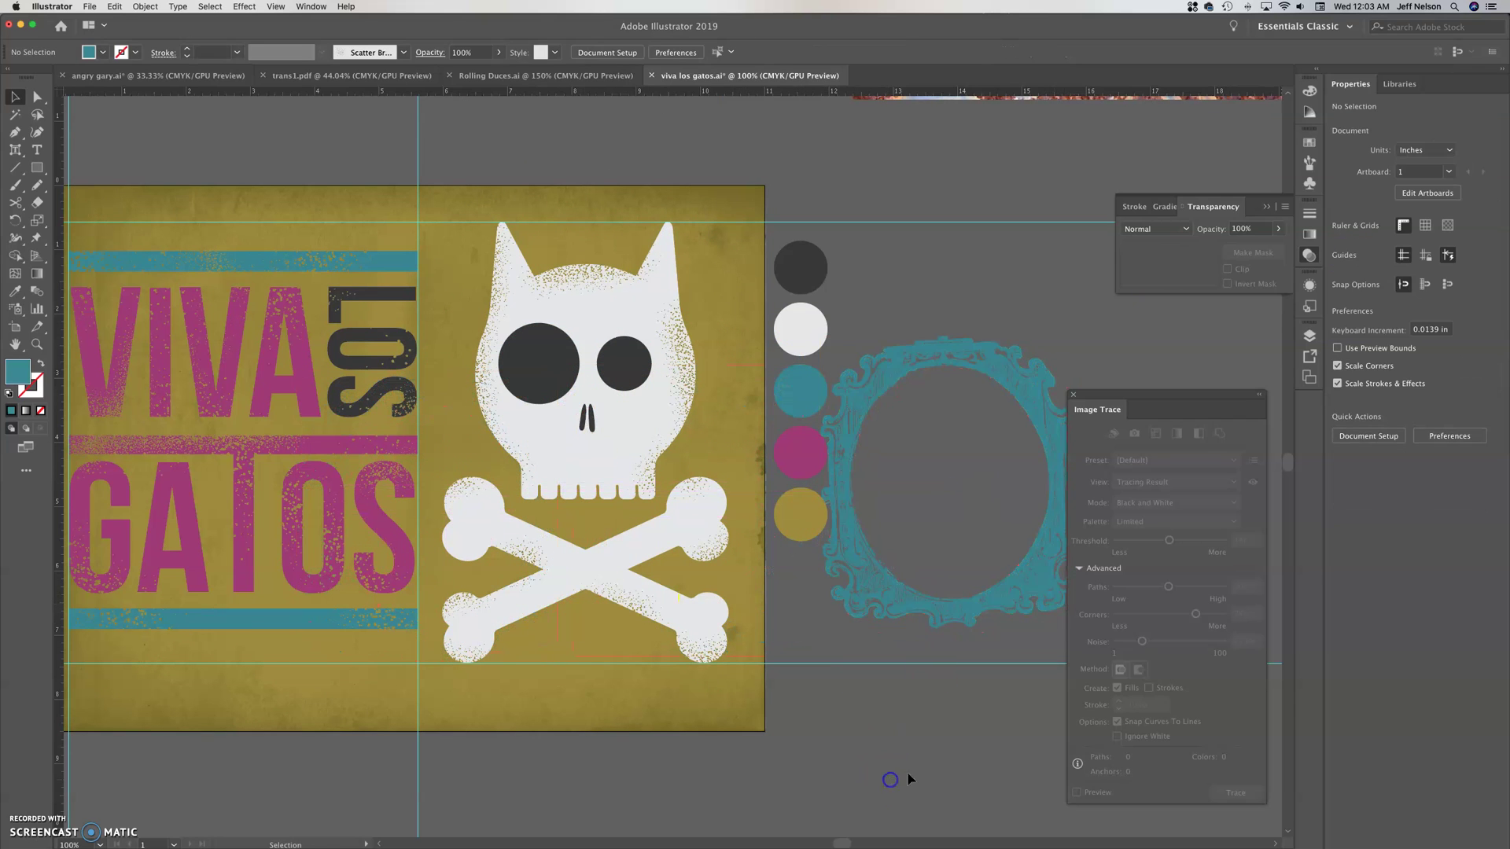
{"action": "left_click_drag", "start_coordinate": [581, 365], "coordinate": [173, 354]}
{"action": "left_click", "coordinate": [648, 735]}
{"action": "left_click_drag", "start_coordinate": [422, 347], "coordinate": [668, 358]}
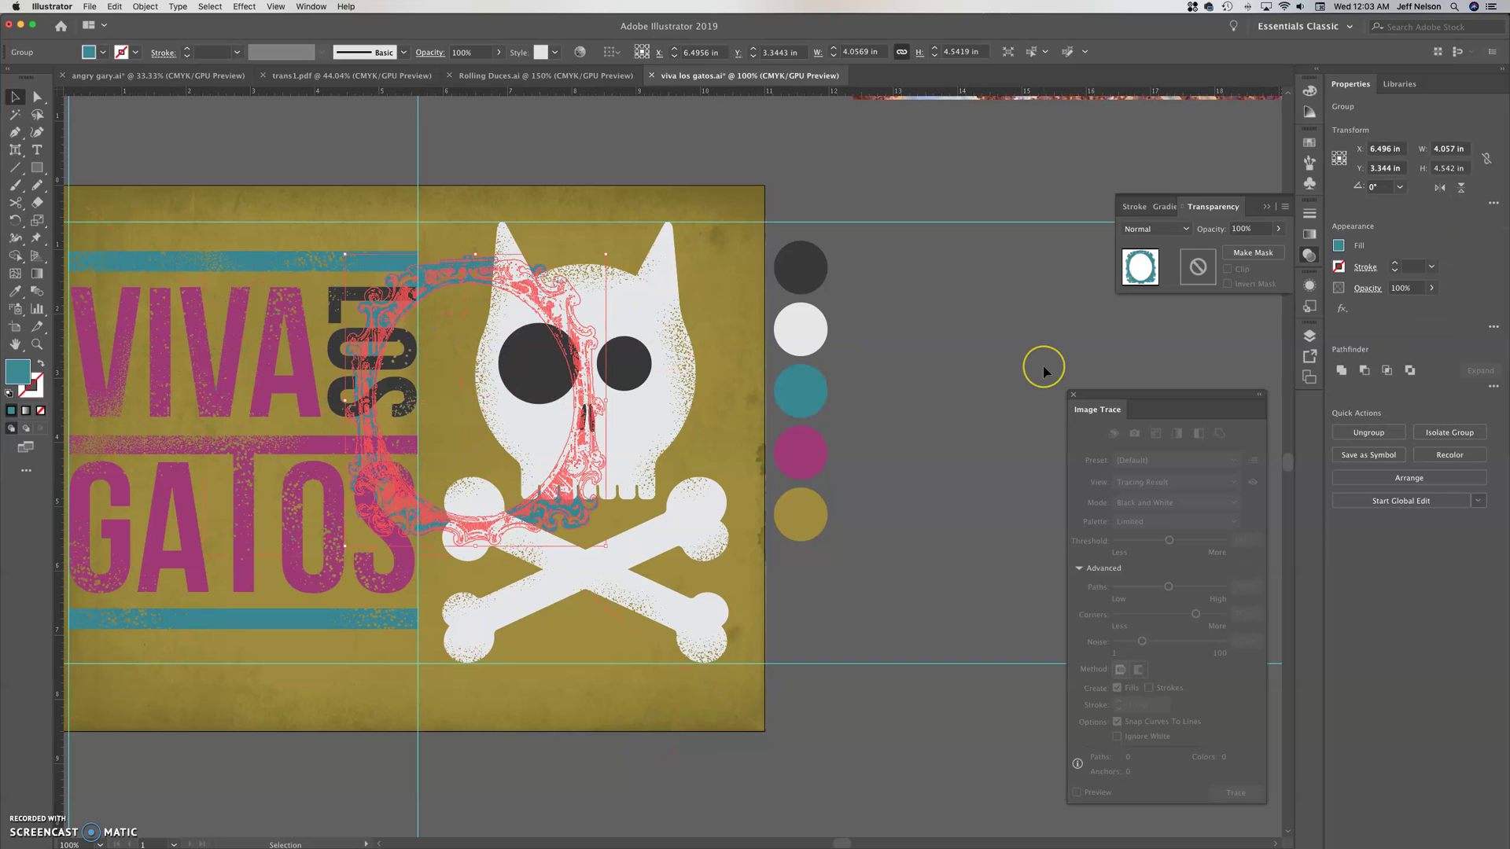
{"action": "left_click", "coordinate": [1044, 368]}
Run Image Trace with the default settings on the linked rusted metal photo above the artboard.
{"action": "scroll", "coordinate": [983, 354], "scroll_direction": "up", "scroll_amount": 10}
{"action": "scroll", "coordinate": [983, 354], "scroll_direction": "right", "scroll_amount": 8}
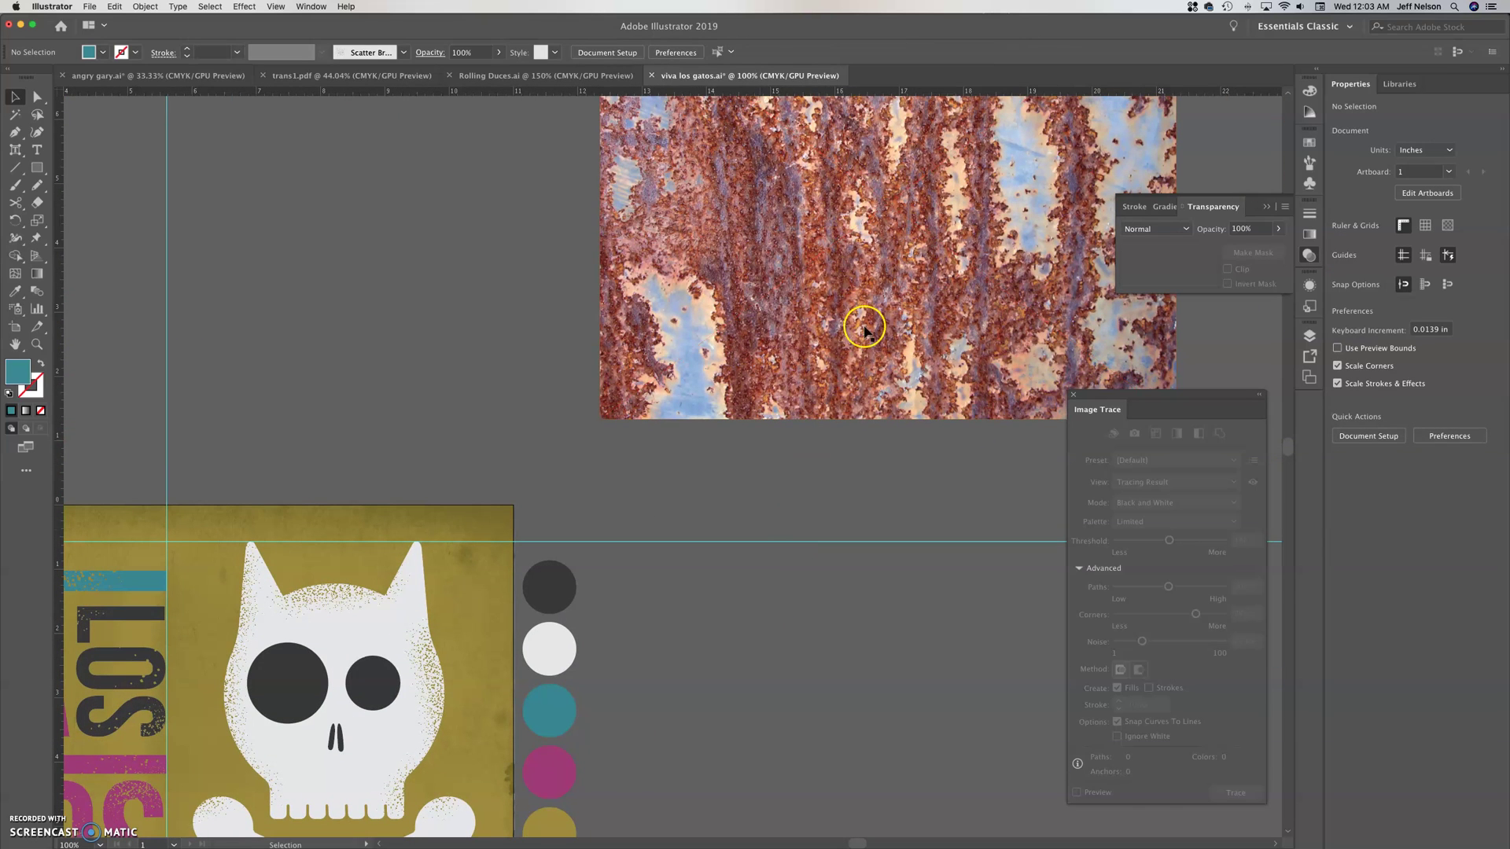
{"action": "left_click", "coordinate": [861, 327]}
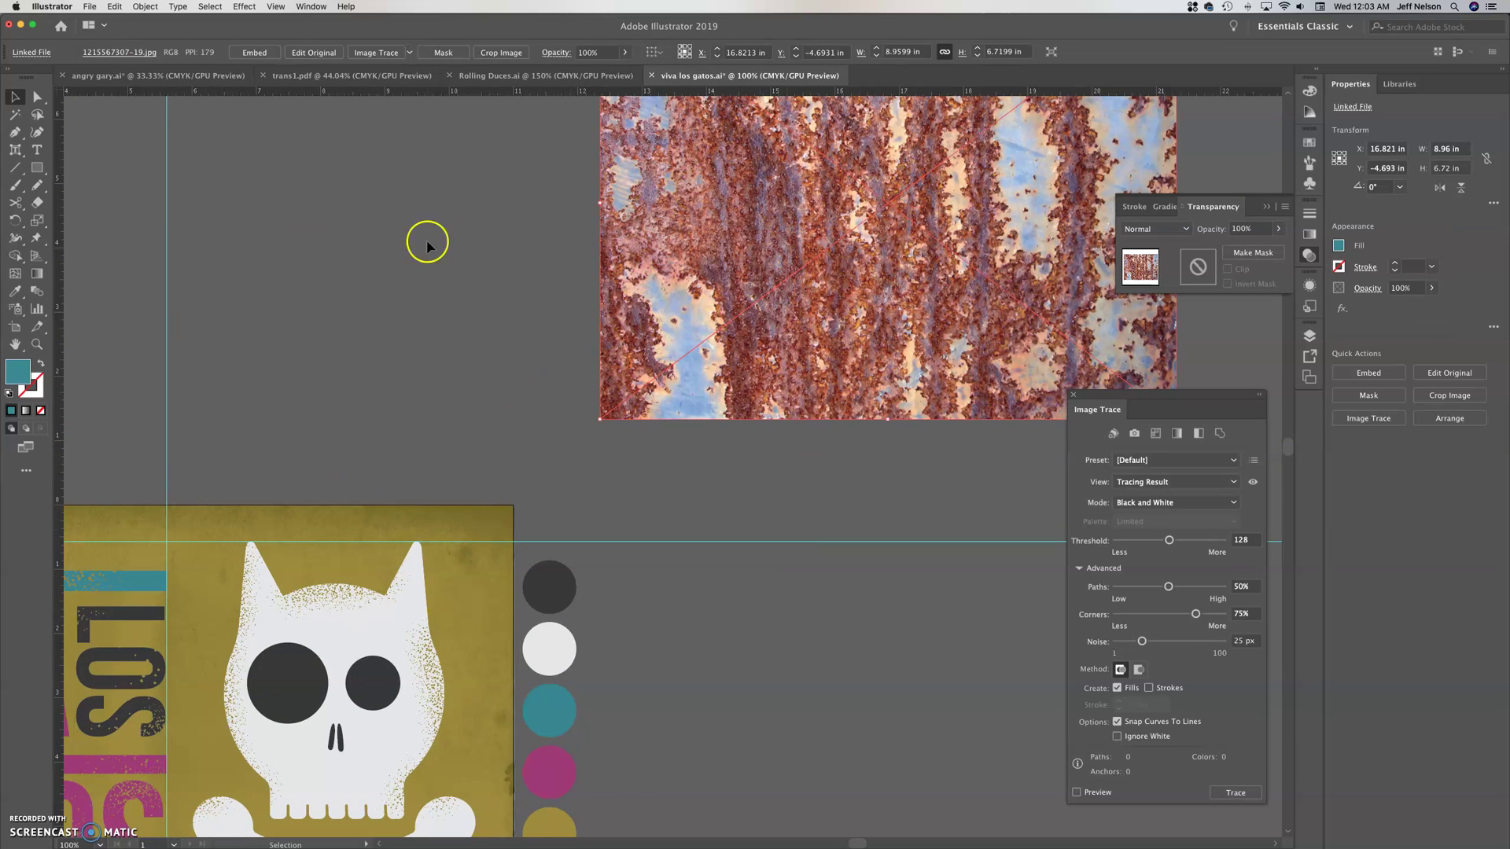
{"action": "left_click", "coordinate": [388, 55]}
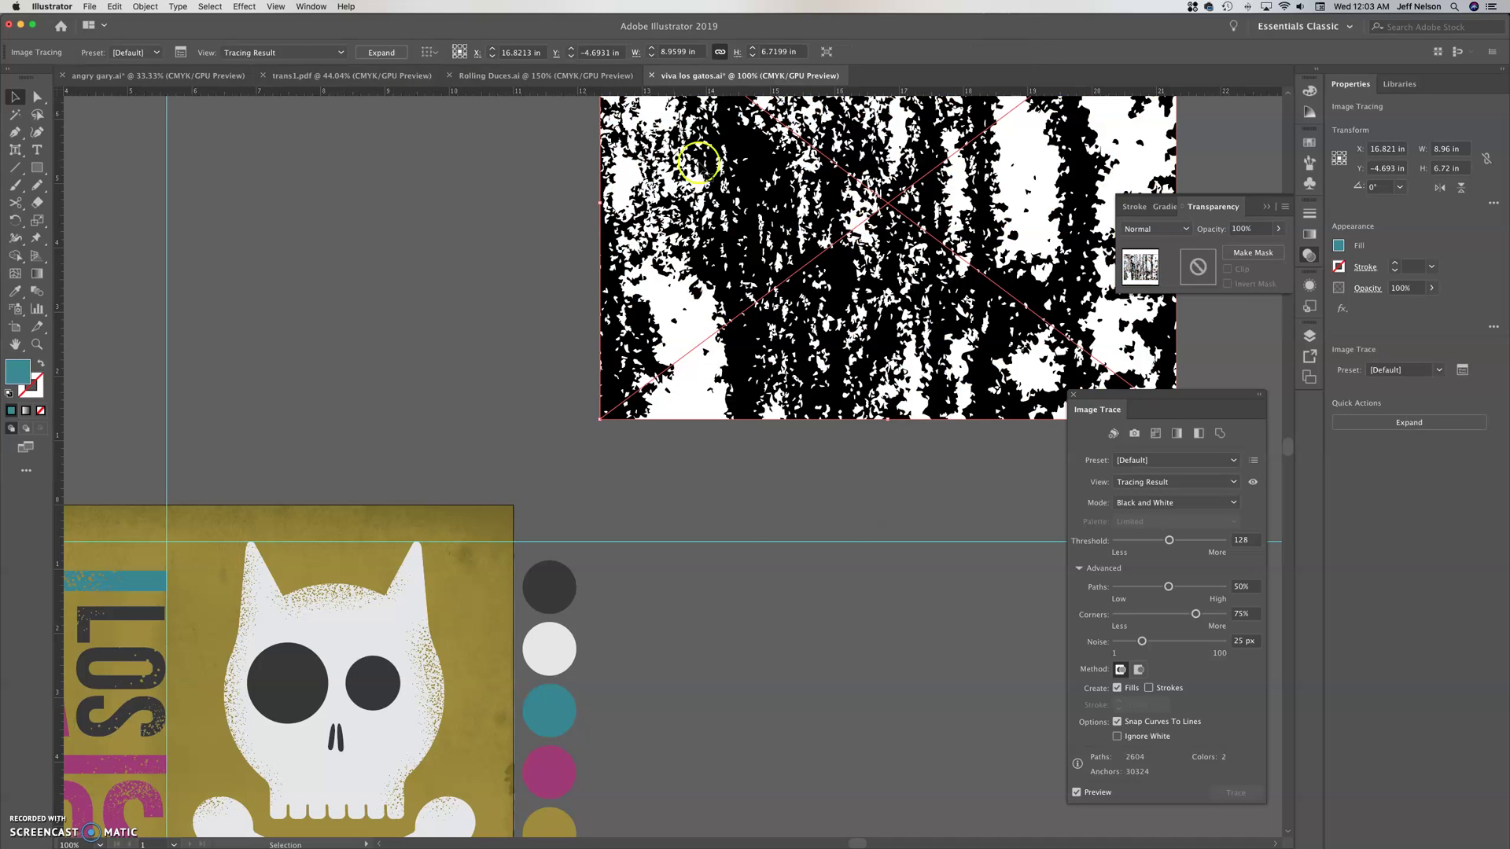
Adjust the rusted metal tracing's Threshold, trying 59 and settling on 82.
{"action": "scroll", "coordinate": [818, 229], "scroll_direction": "right", "scroll_amount": 8}
{"action": "scroll", "coordinate": [818, 228], "scroll_direction": "up", "scroll_amount": 3}
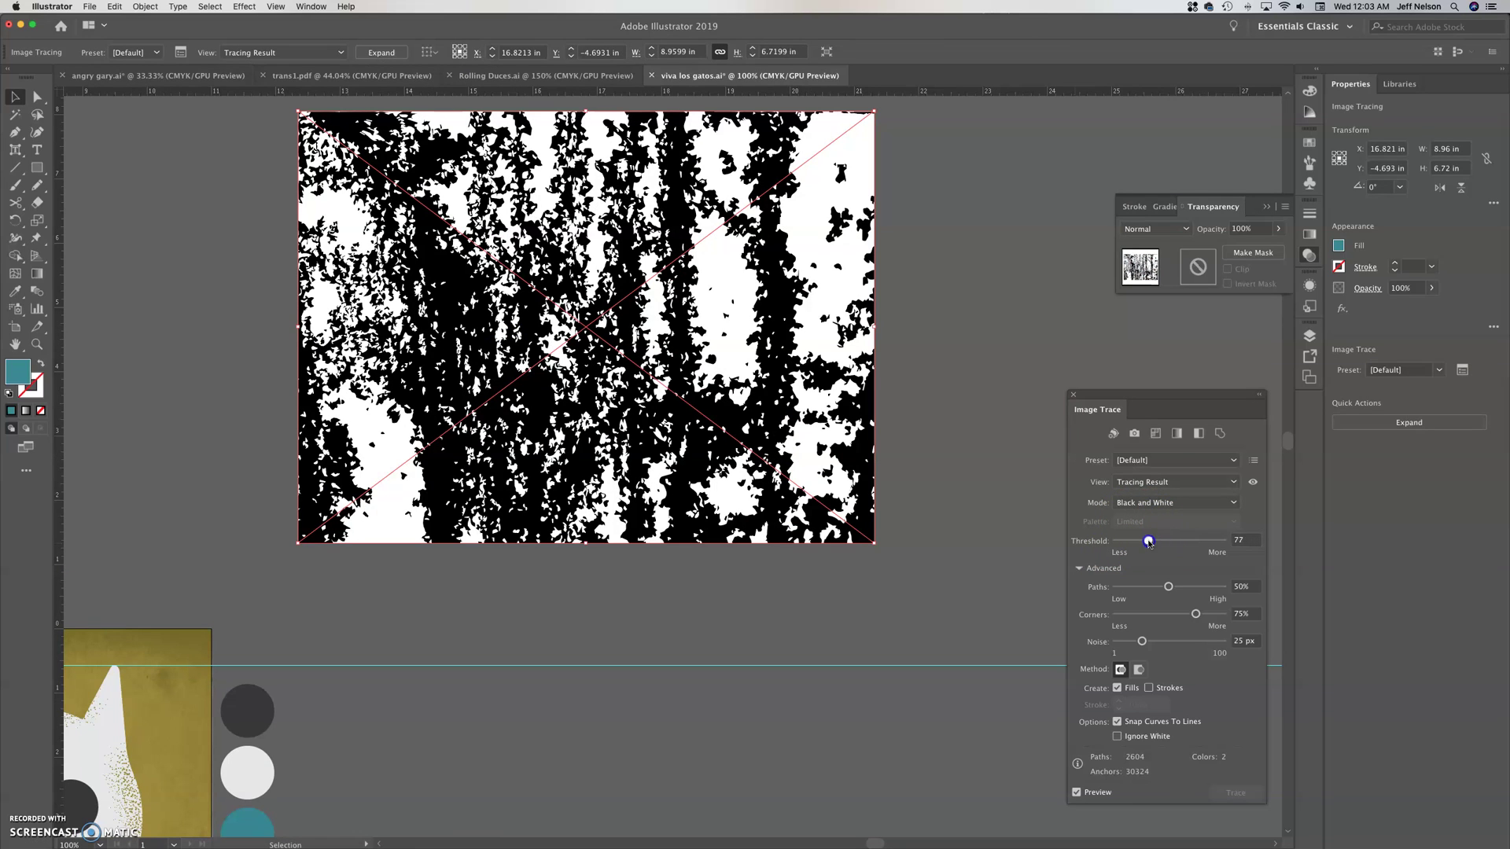
{"action": "left_click_drag", "start_coordinate": [1141, 543], "coordinate": [1140, 541]}
{"action": "left_click", "coordinate": [1169, 586]}
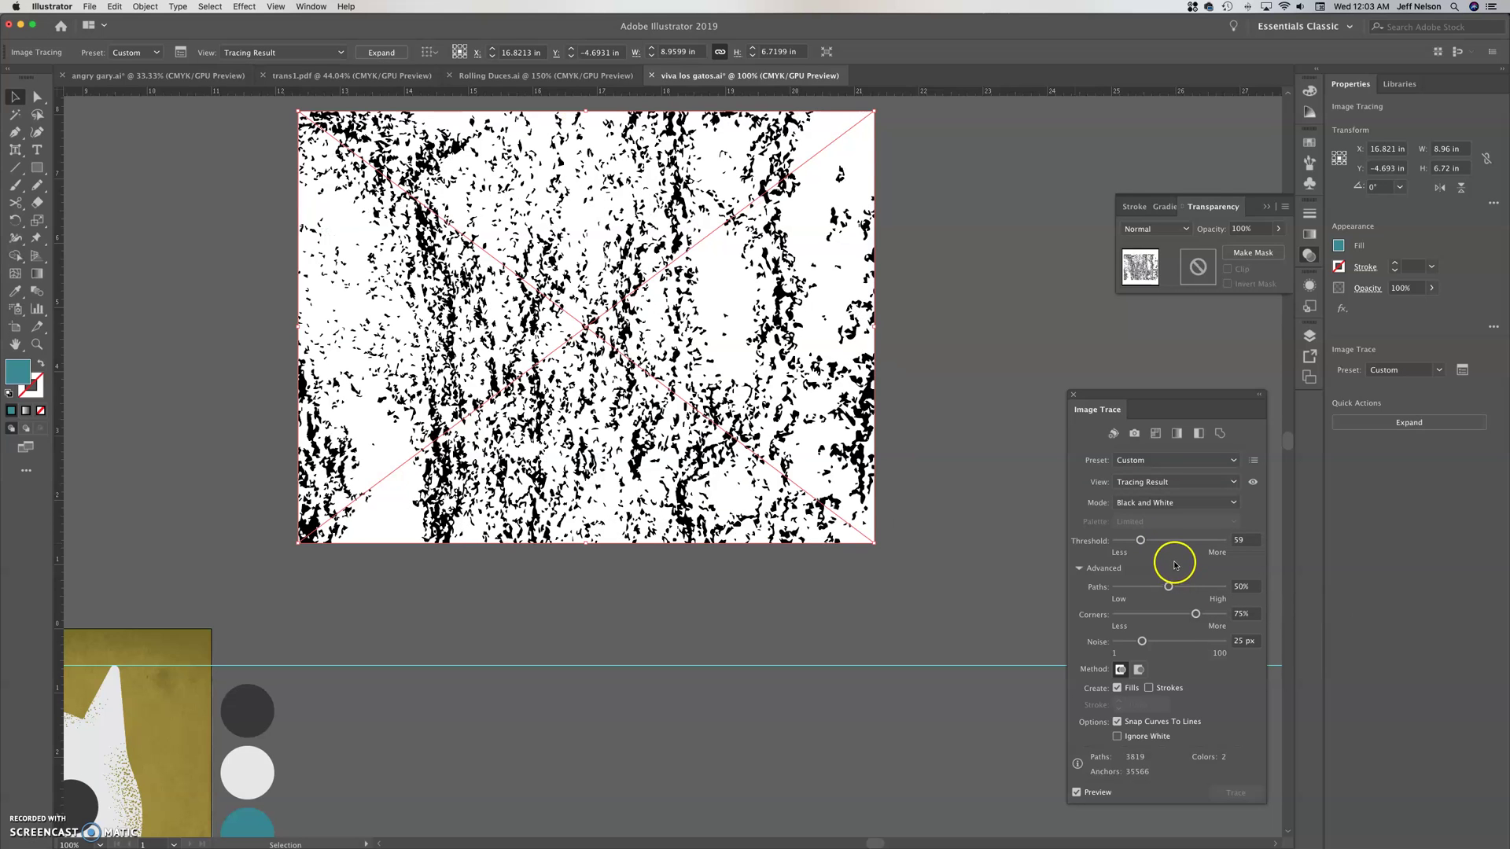
{"action": "left_click_drag", "start_coordinate": [1140, 541], "coordinate": [1149, 541]}
{"action": "left_click", "coordinate": [1170, 587]}
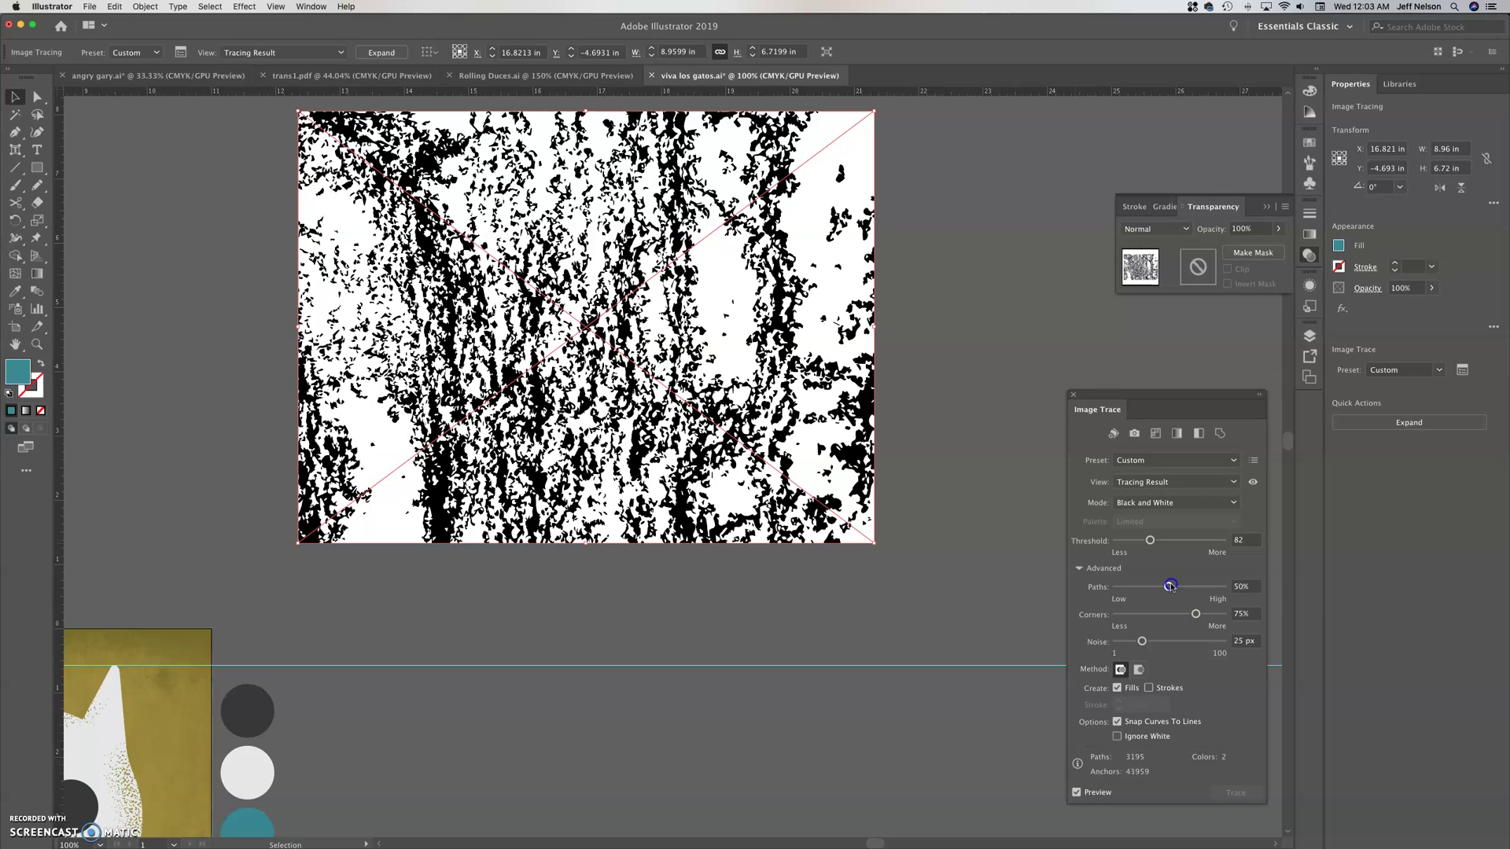
With Preview off, set the rust tracing to Threshold 111, Paths 100%, Corners 100% and Noise 1 px, then trace it ignoring white.
{"action": "left_click", "coordinate": [1077, 793]}
{"action": "left_click_drag", "start_coordinate": [1169, 587], "coordinate": [1259, 581]}
{"action": "left_click", "coordinate": [1195, 614]}
{"action": "left_click_drag", "start_coordinate": [1144, 643], "coordinate": [1145, 643]}
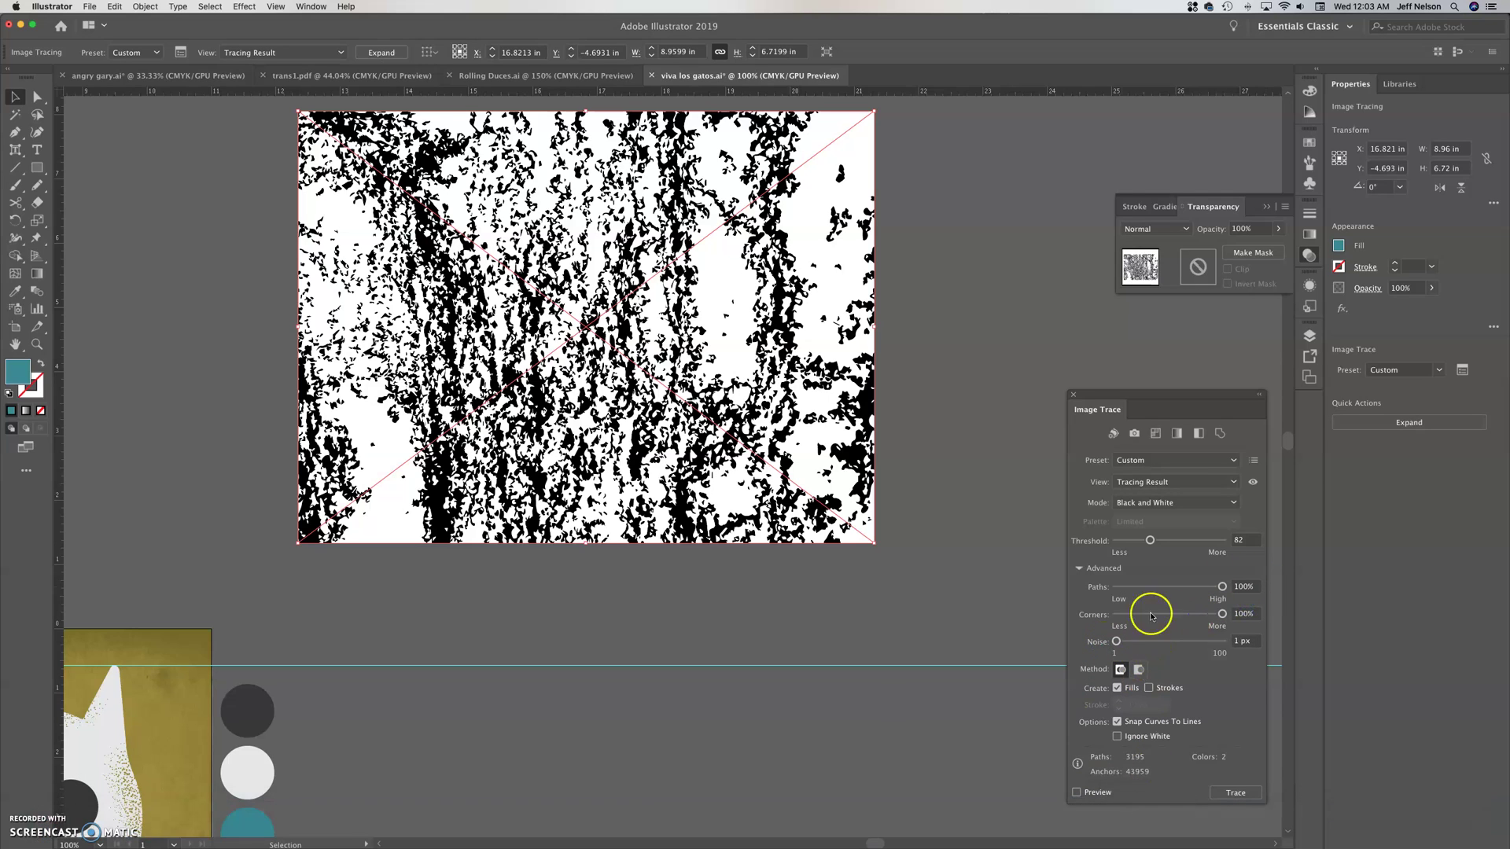
{"action": "left_click_drag", "start_coordinate": [1149, 540], "coordinate": [1157, 543]}
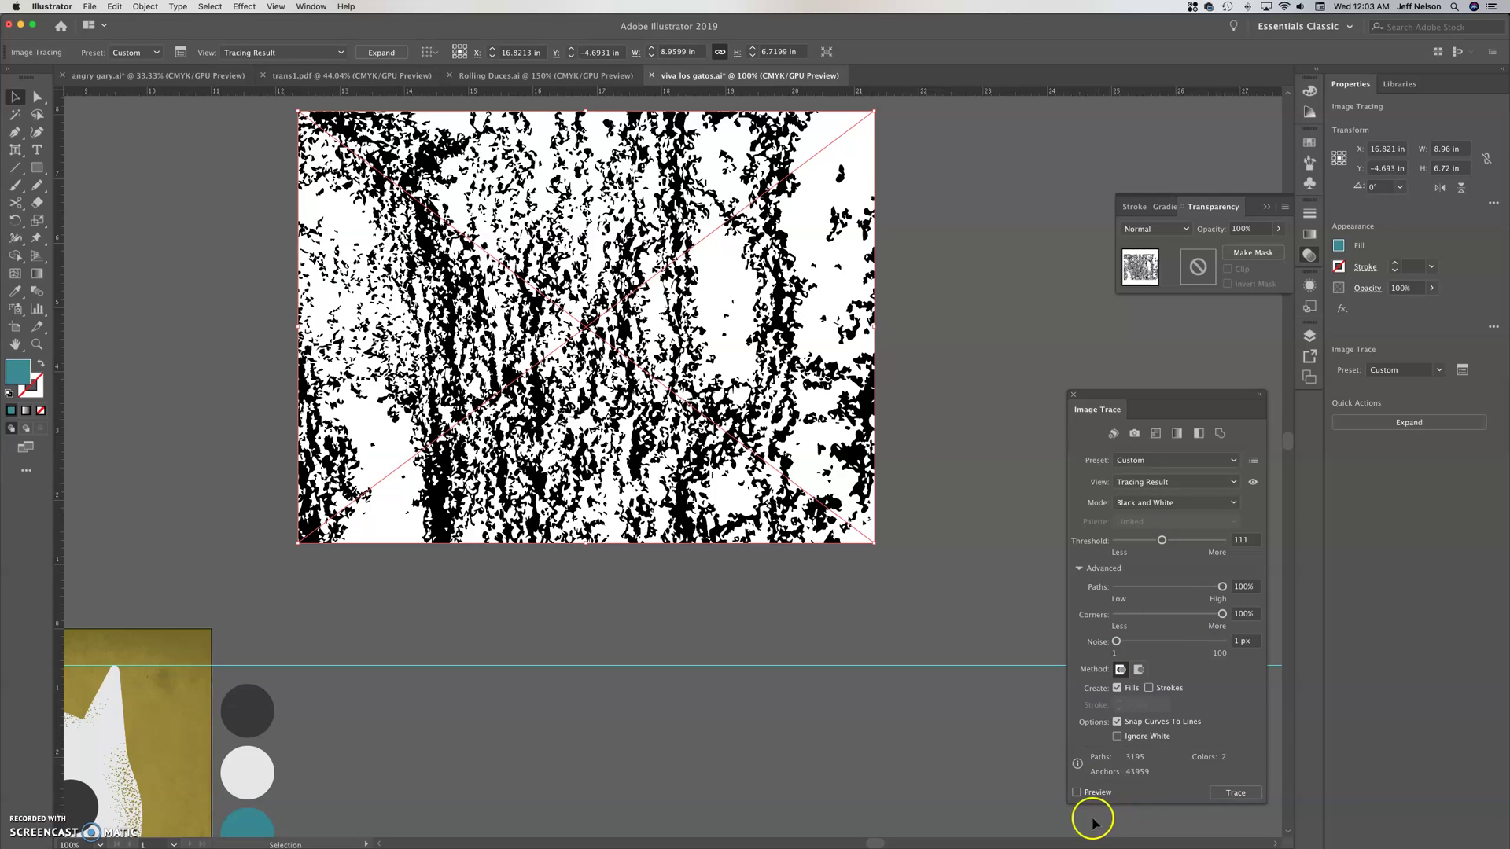
{"action": "left_click", "coordinate": [1393, 771]}
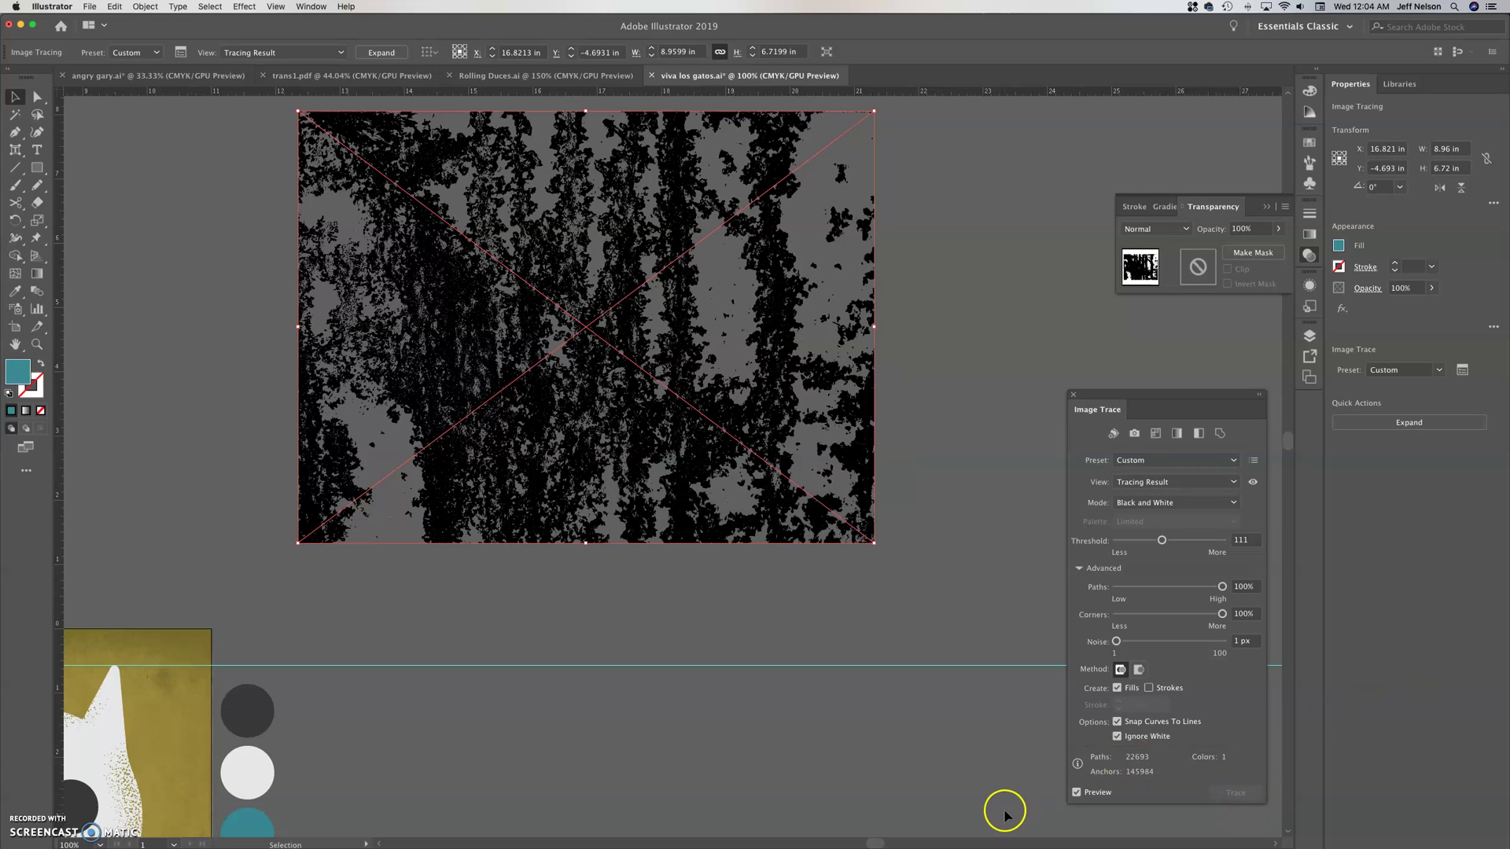
Set the rust tracing's Corners to 99% and run the trace again.
{"action": "left_click", "coordinate": [1169, 614]}
{"action": "left_click", "coordinate": [1076, 792]}
{"action": "left_click", "coordinate": [1076, 793]}
{"action": "left_click", "coordinate": [1229, 793]}
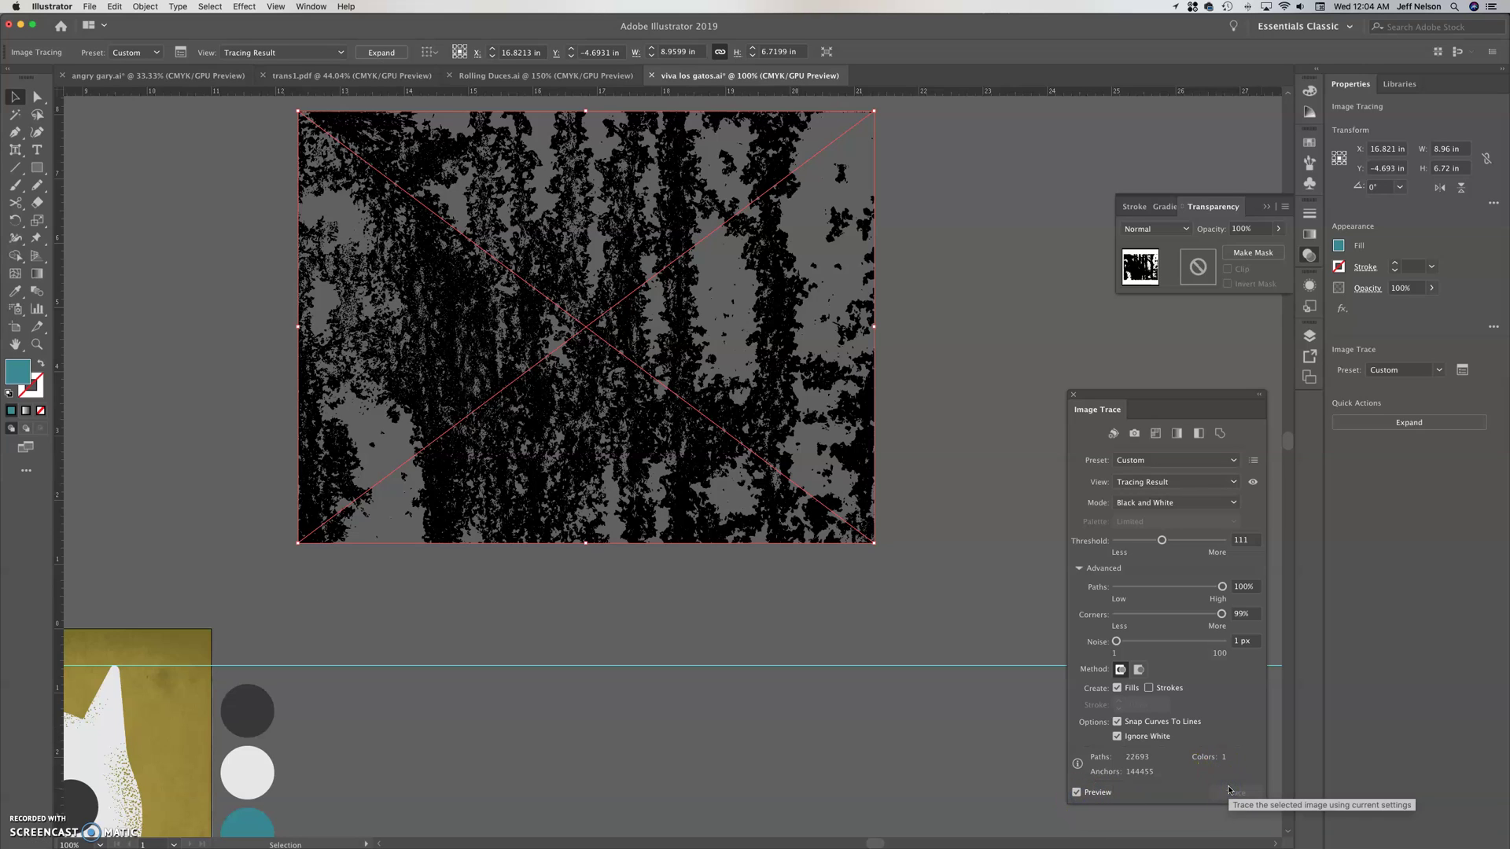
Expand the black rust tracing into editable paths and select the expanded group.
{"action": "left_click", "coordinate": [647, 199]}
{"action": "left_click", "coordinate": [364, 61]}
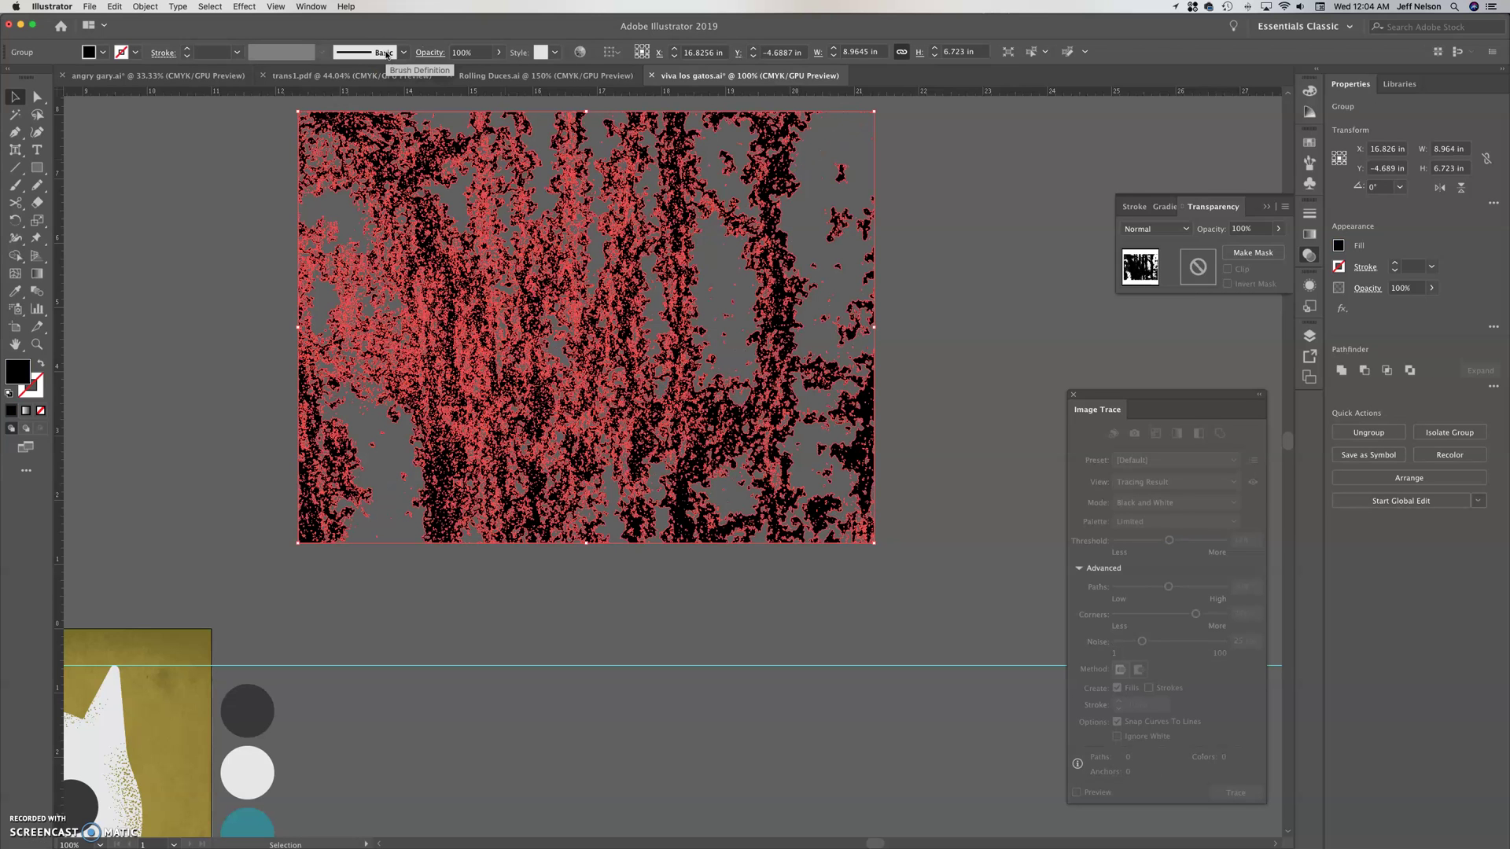
{"action": "left_click", "coordinate": [471, 281]}
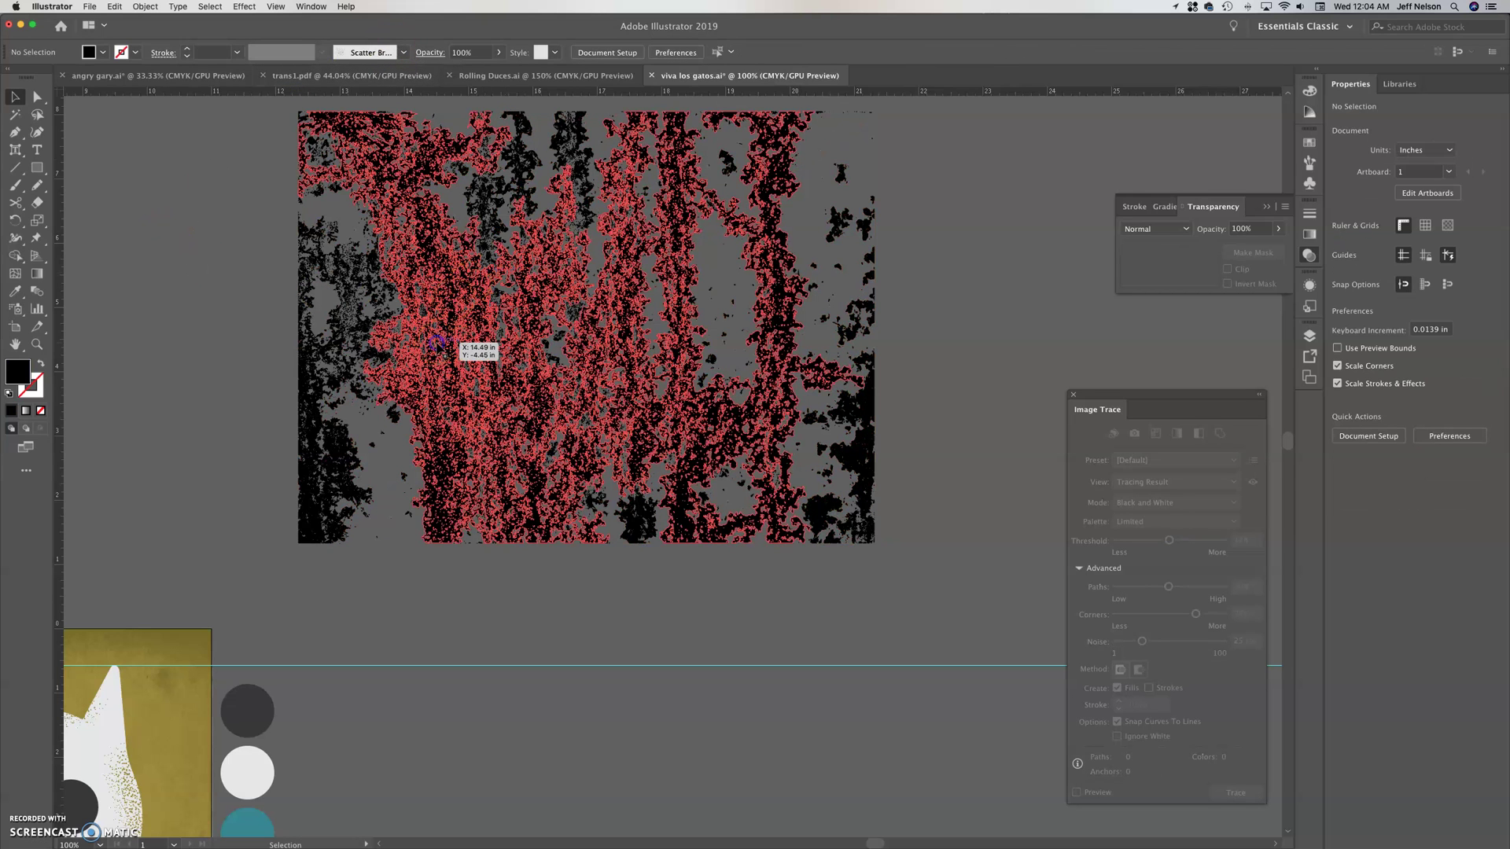
{"action": "left_click", "coordinate": [815, 431]}
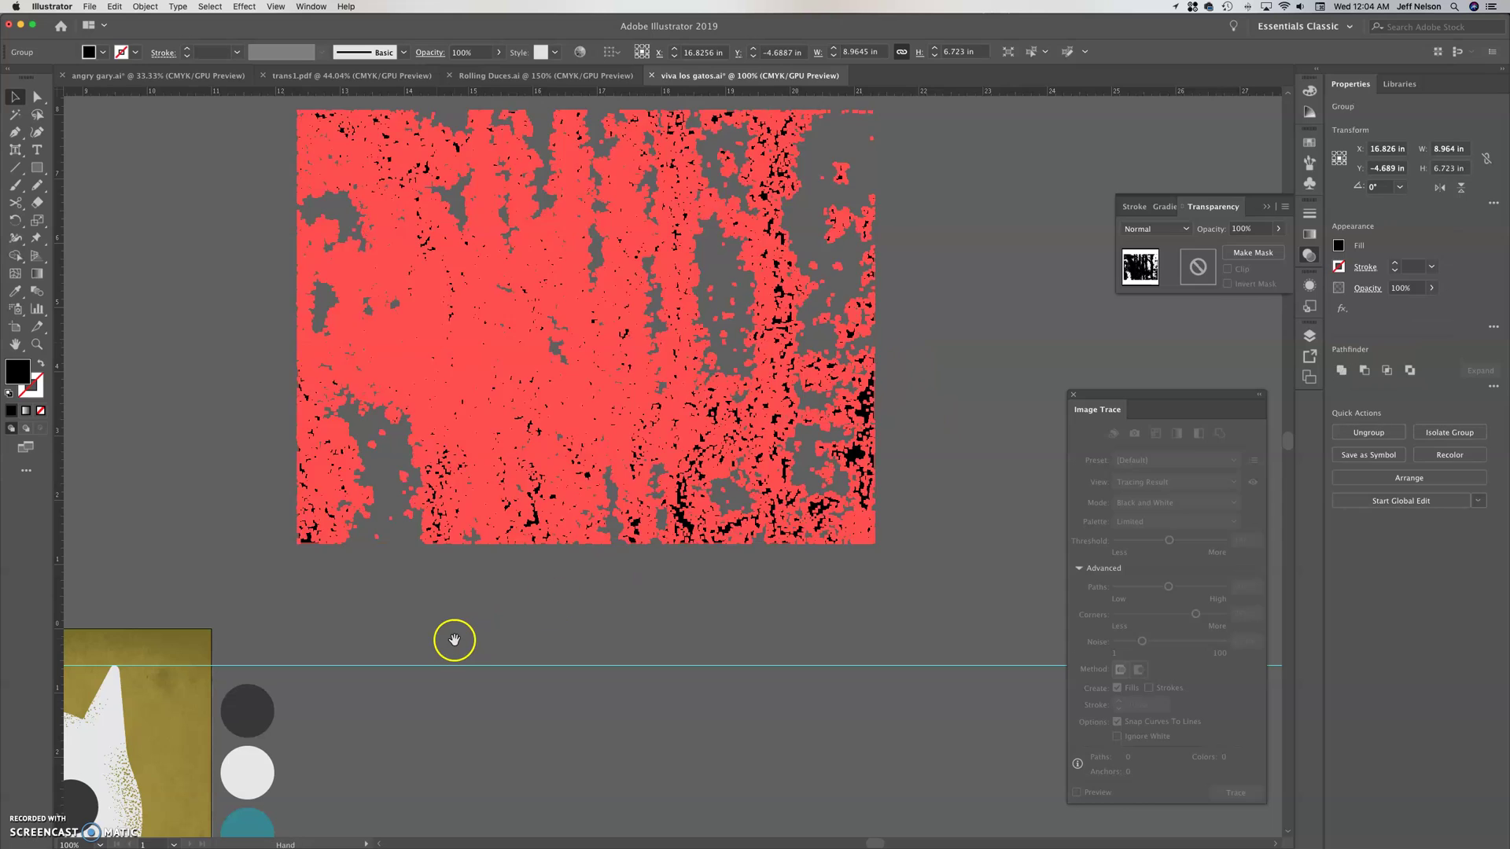
Move the existing grayscale texture image off the artboard to leave the plain gold background.
{"action": "key", "text": "super+minus"}
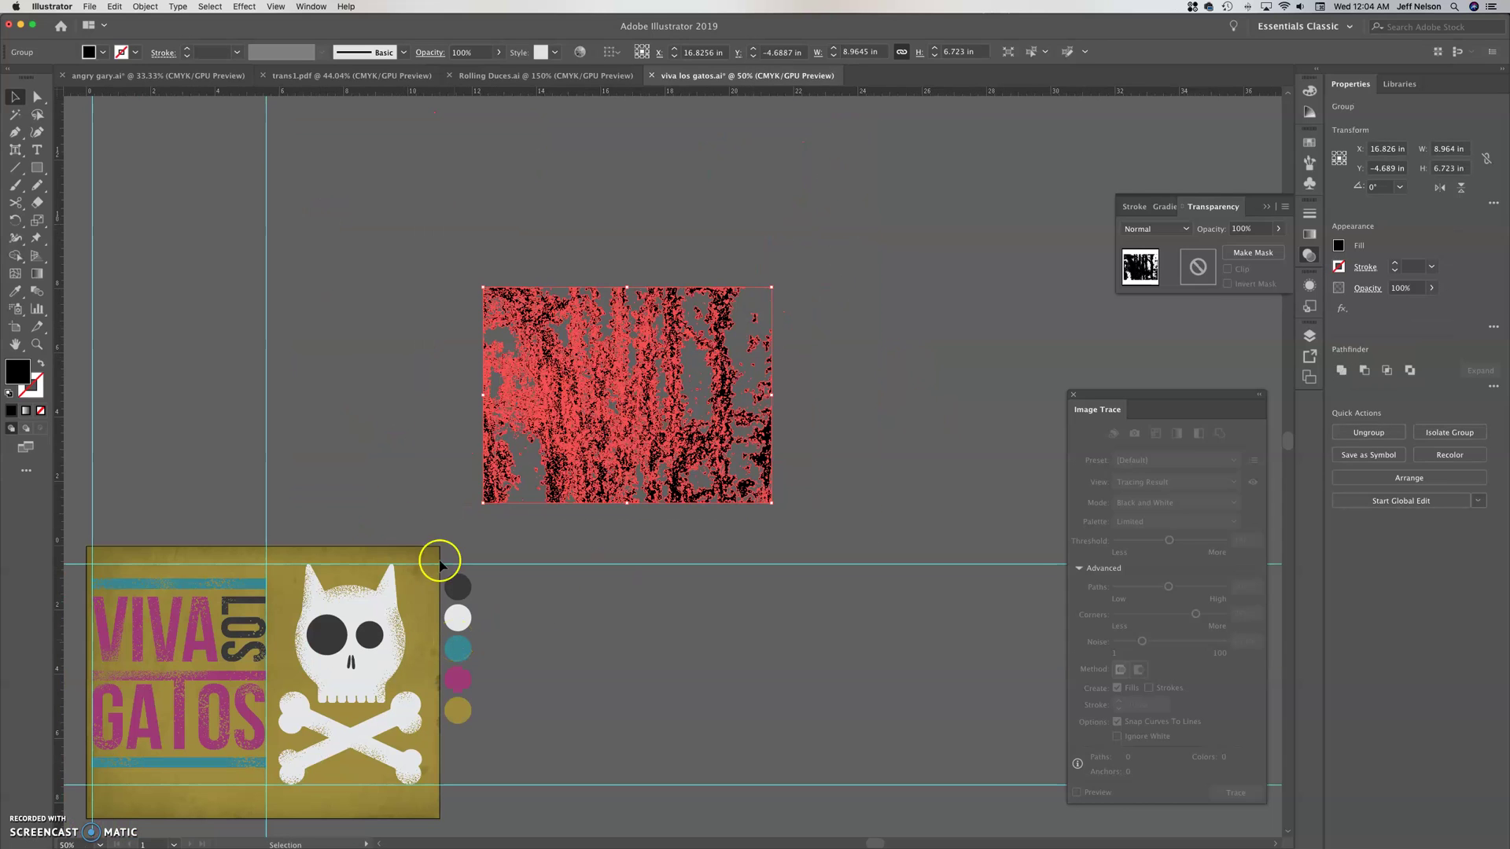
{"action": "left_click_drag", "start_coordinate": [354, 479], "coordinate": [553, 351]}
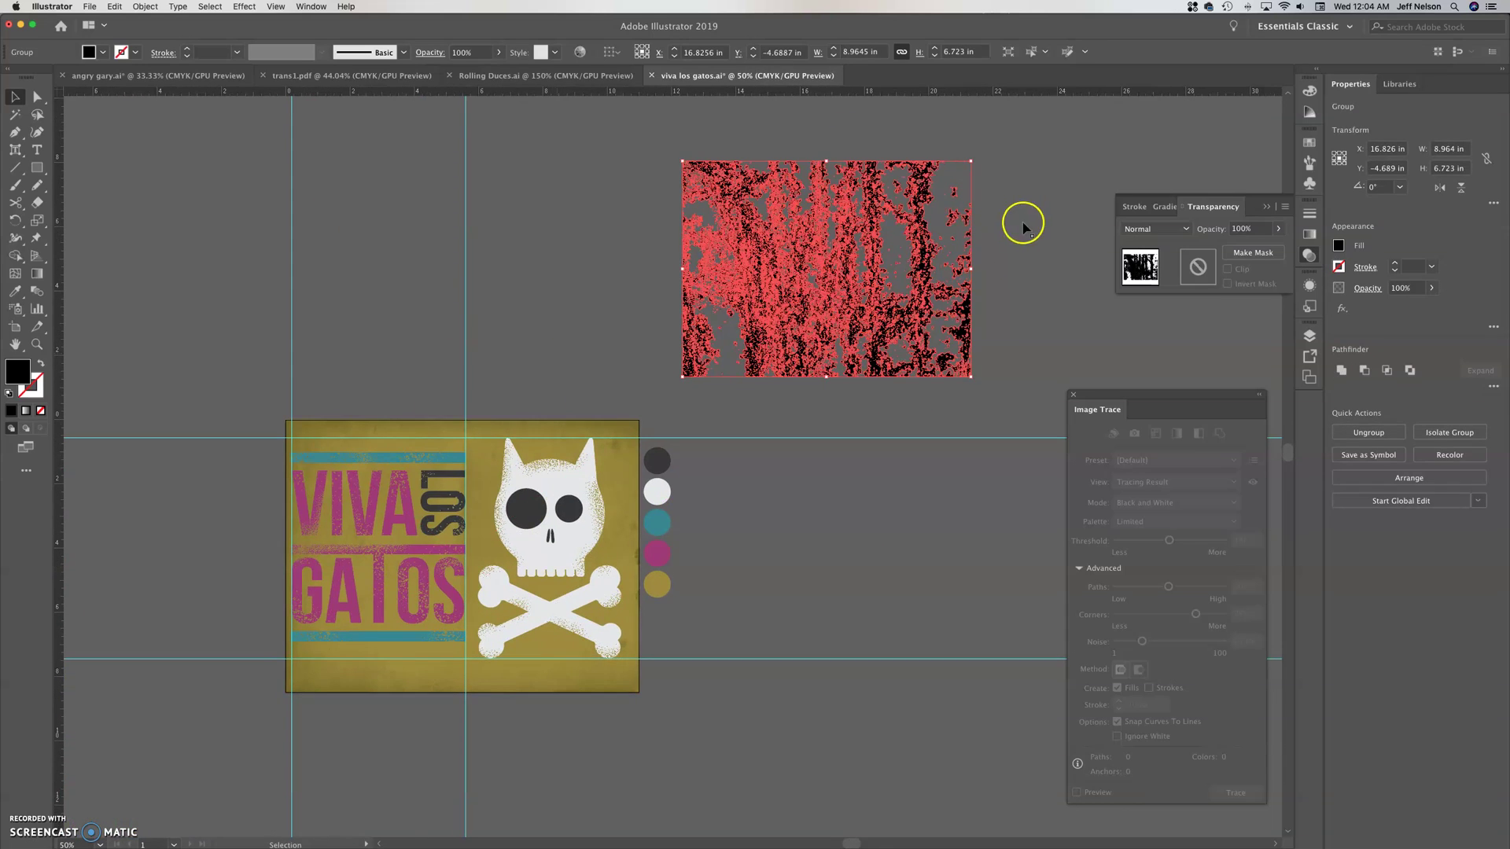
{"action": "left_click", "coordinate": [722, 557]}
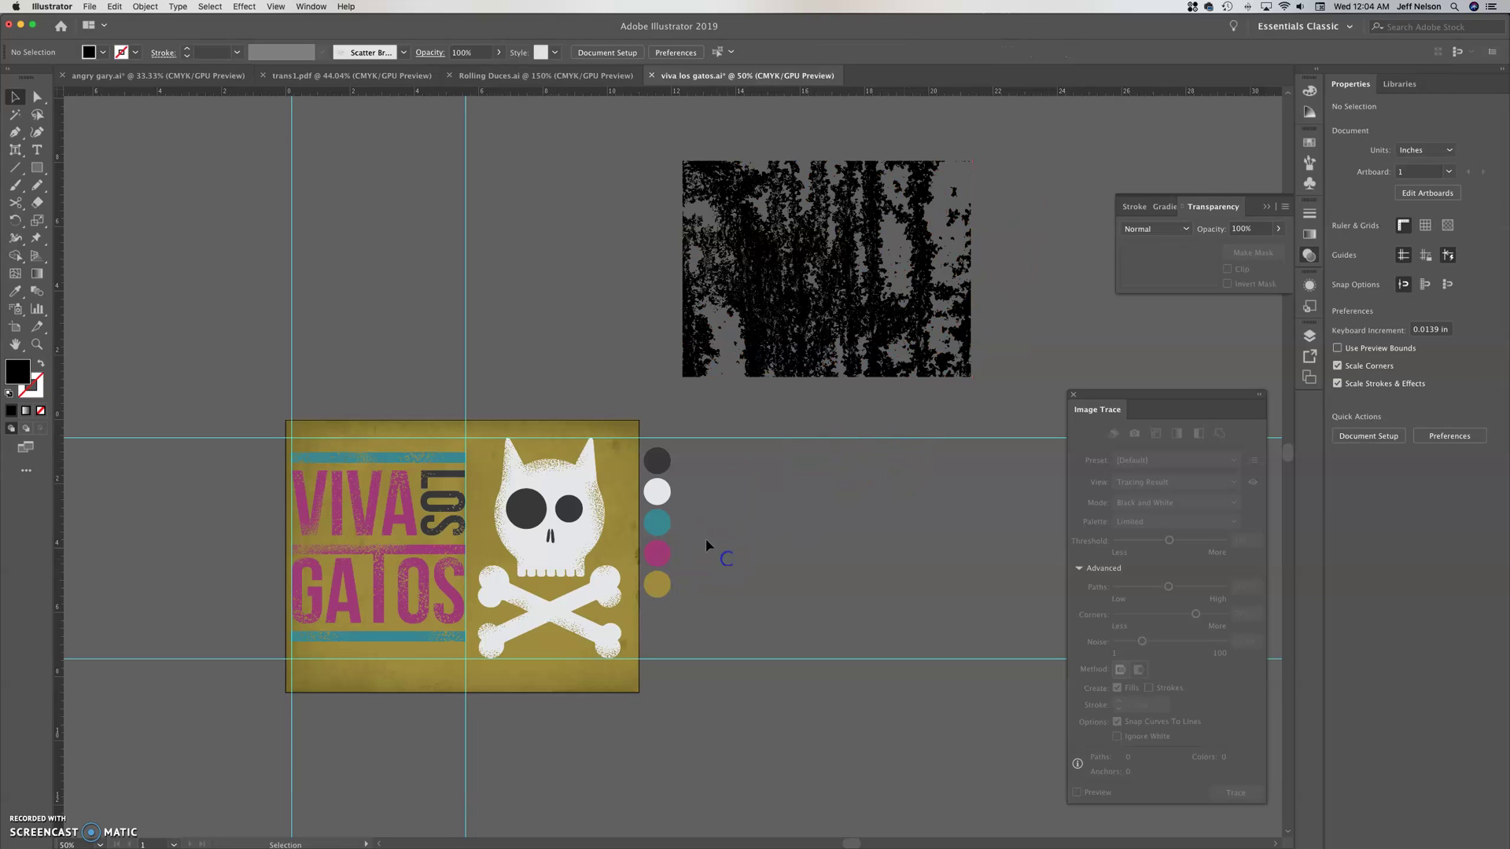
{"action": "left_click_drag", "start_coordinate": [476, 440], "coordinate": [132, 126]}
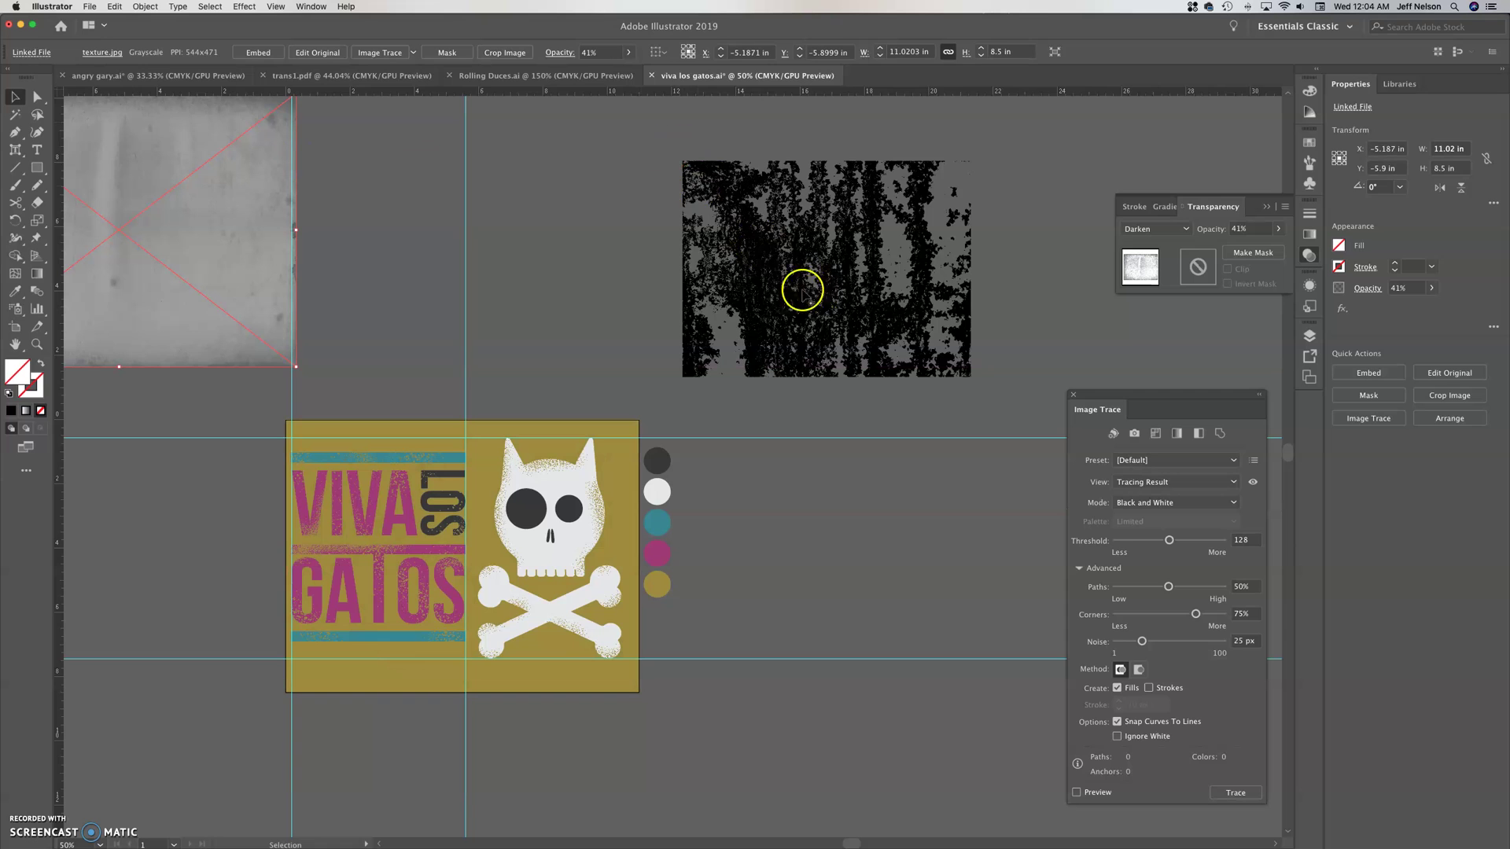
Place the rust texture on the gold background behind the lettering and skull, scaled to about 11.03 × 8.5 in to fill the artboard.
{"action": "left_click_drag", "start_coordinate": [806, 292], "coordinate": [407, 546]}
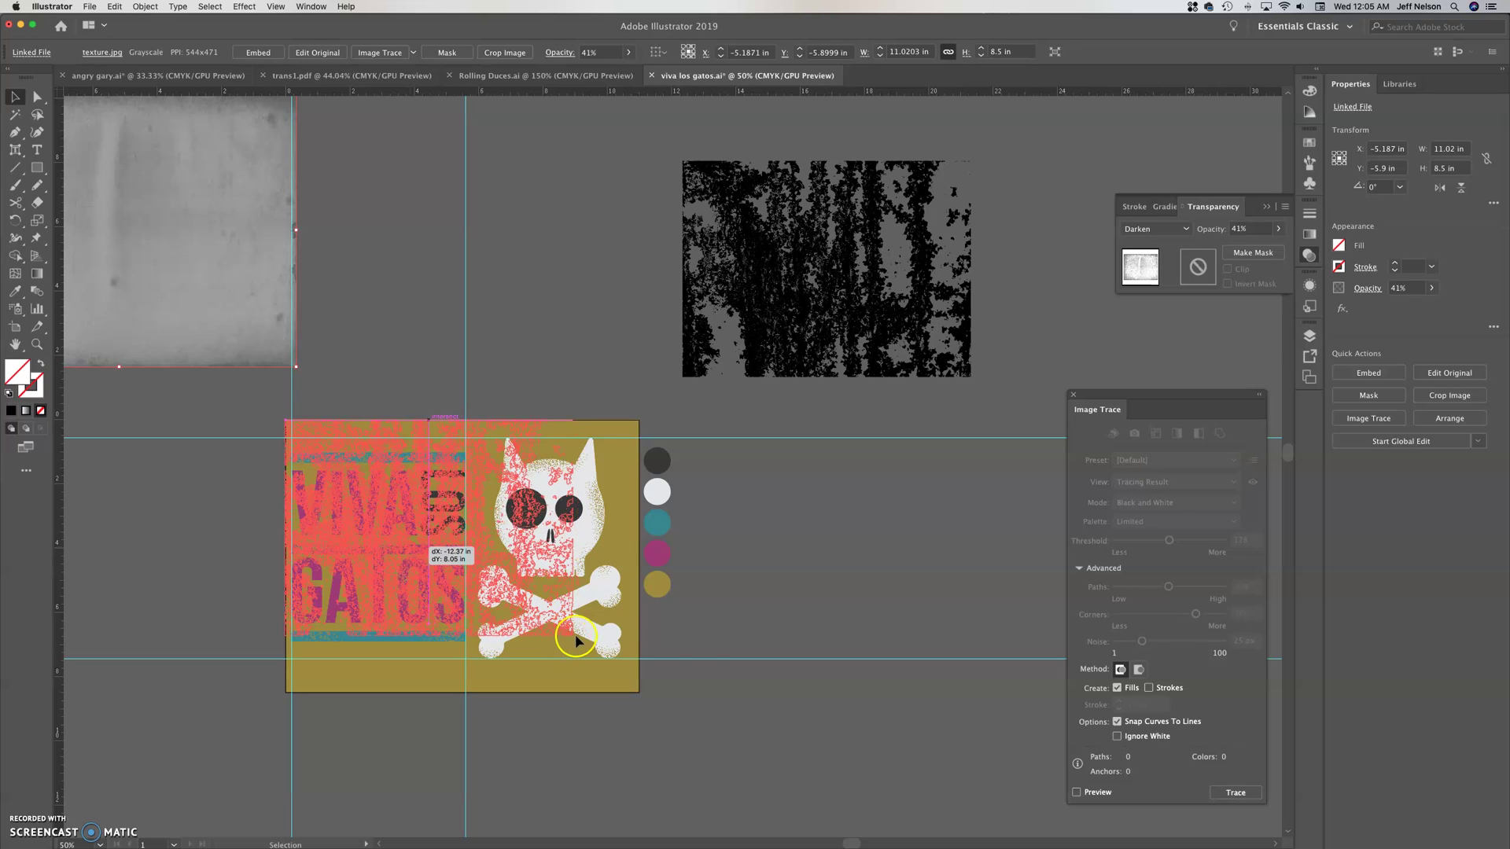
{"action": "left_click_drag", "start_coordinate": [572, 636], "coordinate": [639, 692]}
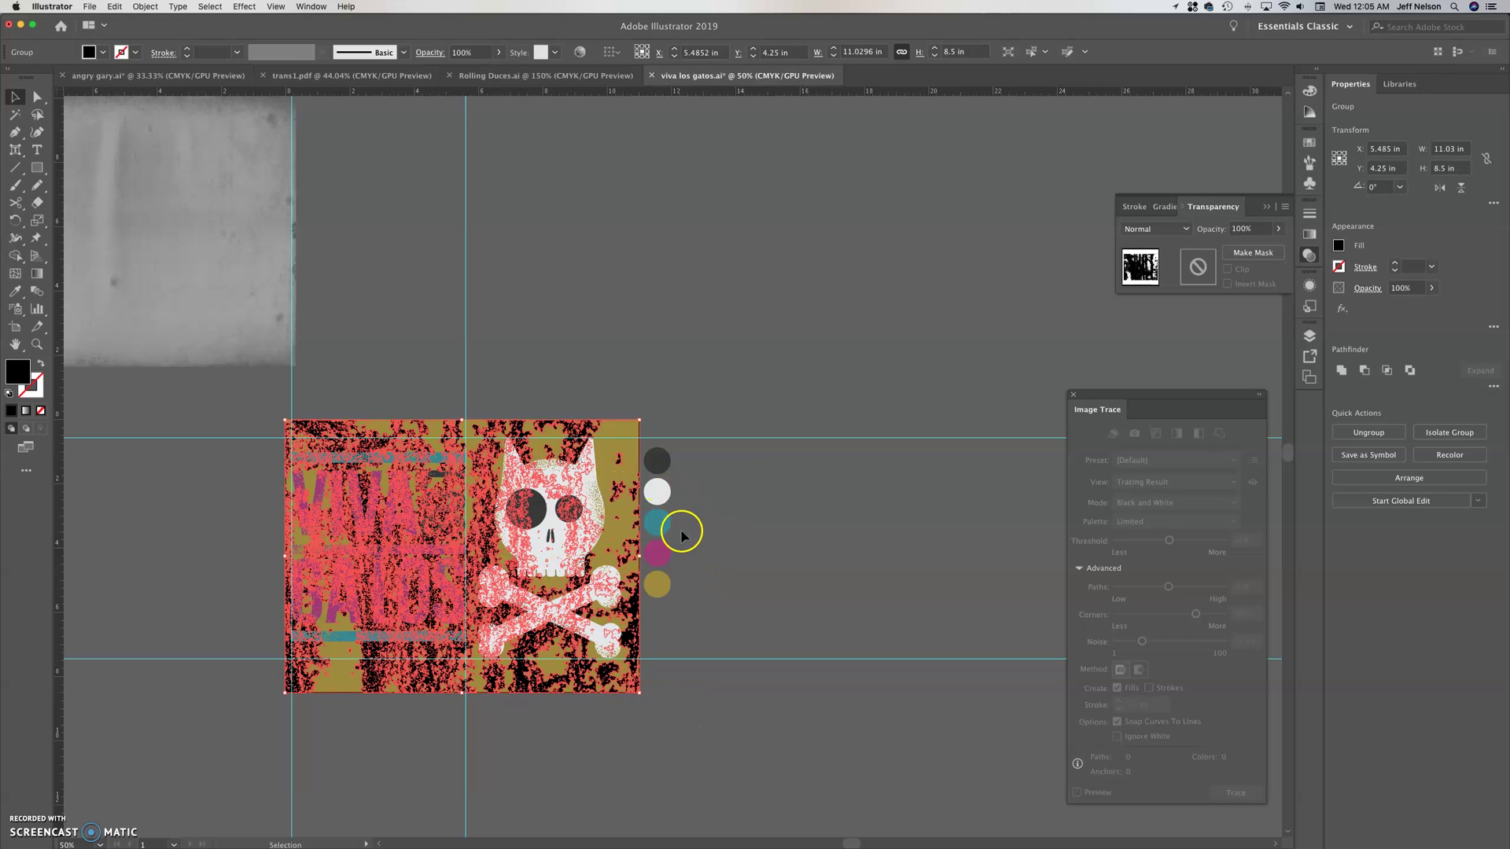
{"action": "key", "text": "super+shift+a"}
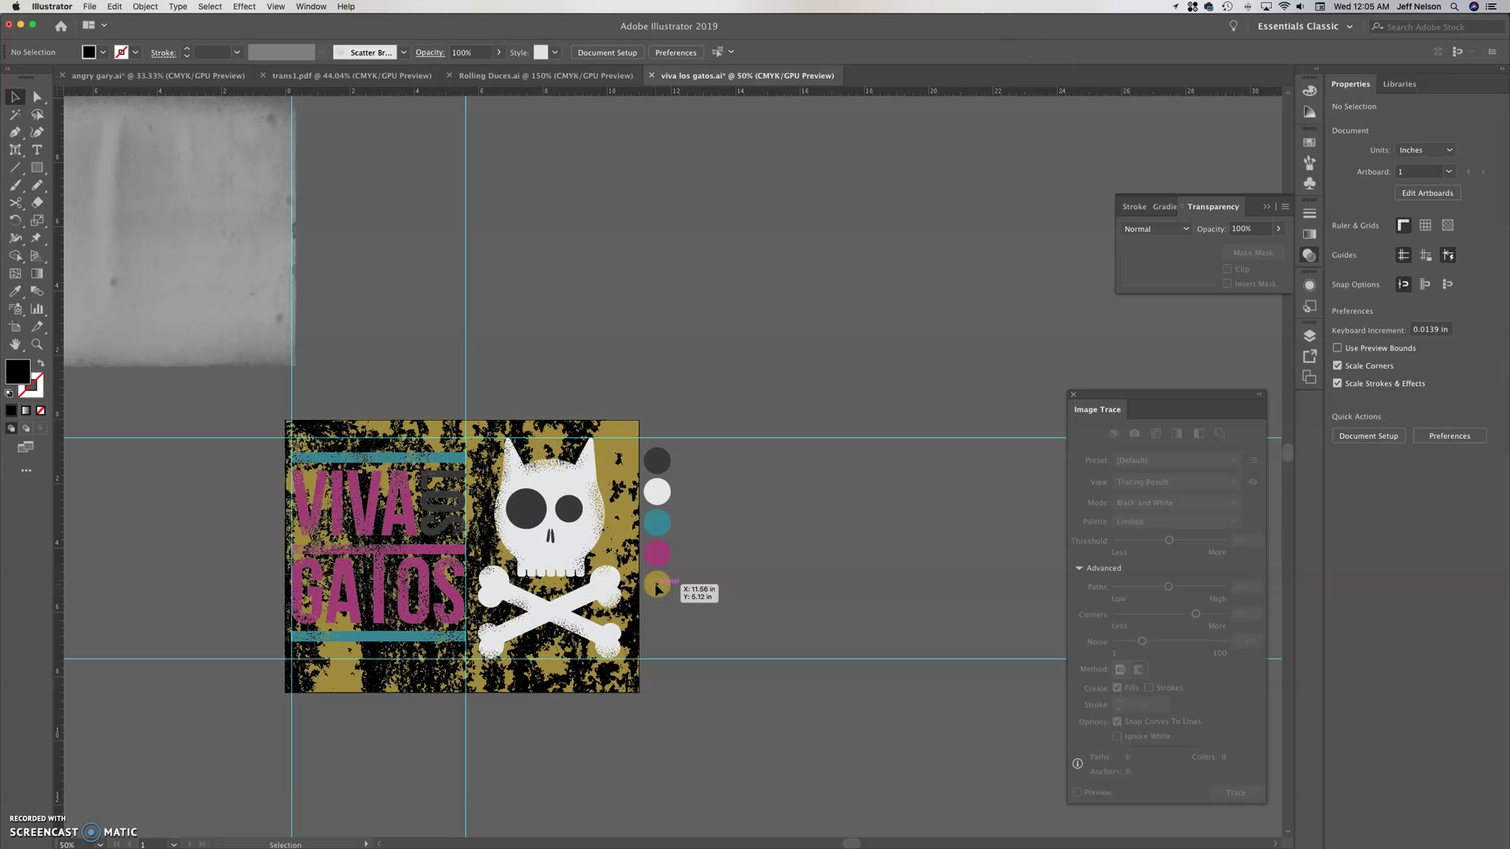
Recolour the rust texture by sampling the gold circle, then apply a slightly darker gold shade from the Color Guide.
{"action": "left_click", "coordinate": [488, 456]}
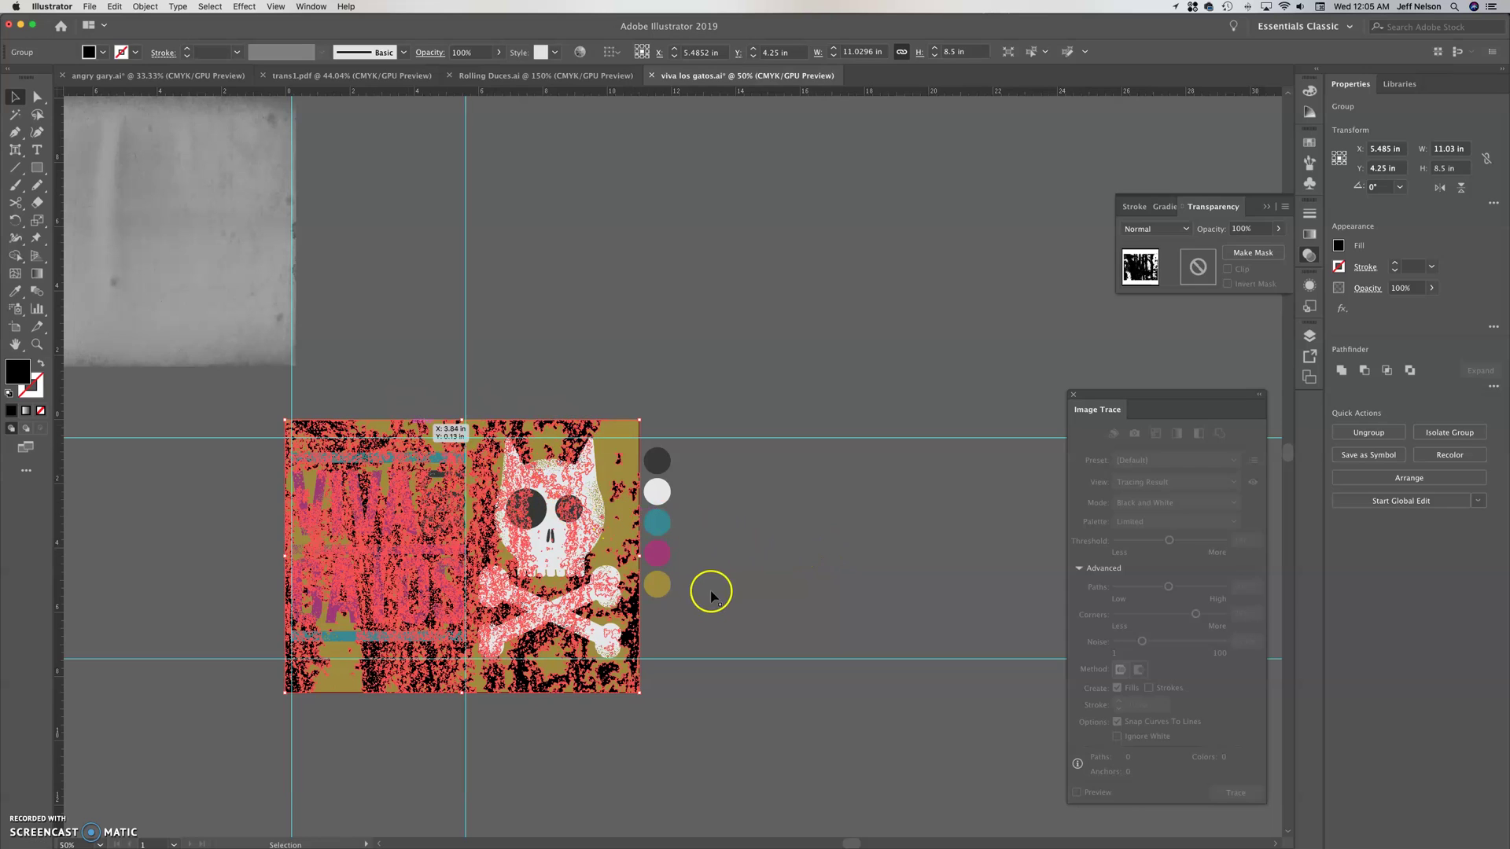
{"action": "key", "text": "i"}
{"action": "left_click", "coordinate": [657, 586]}
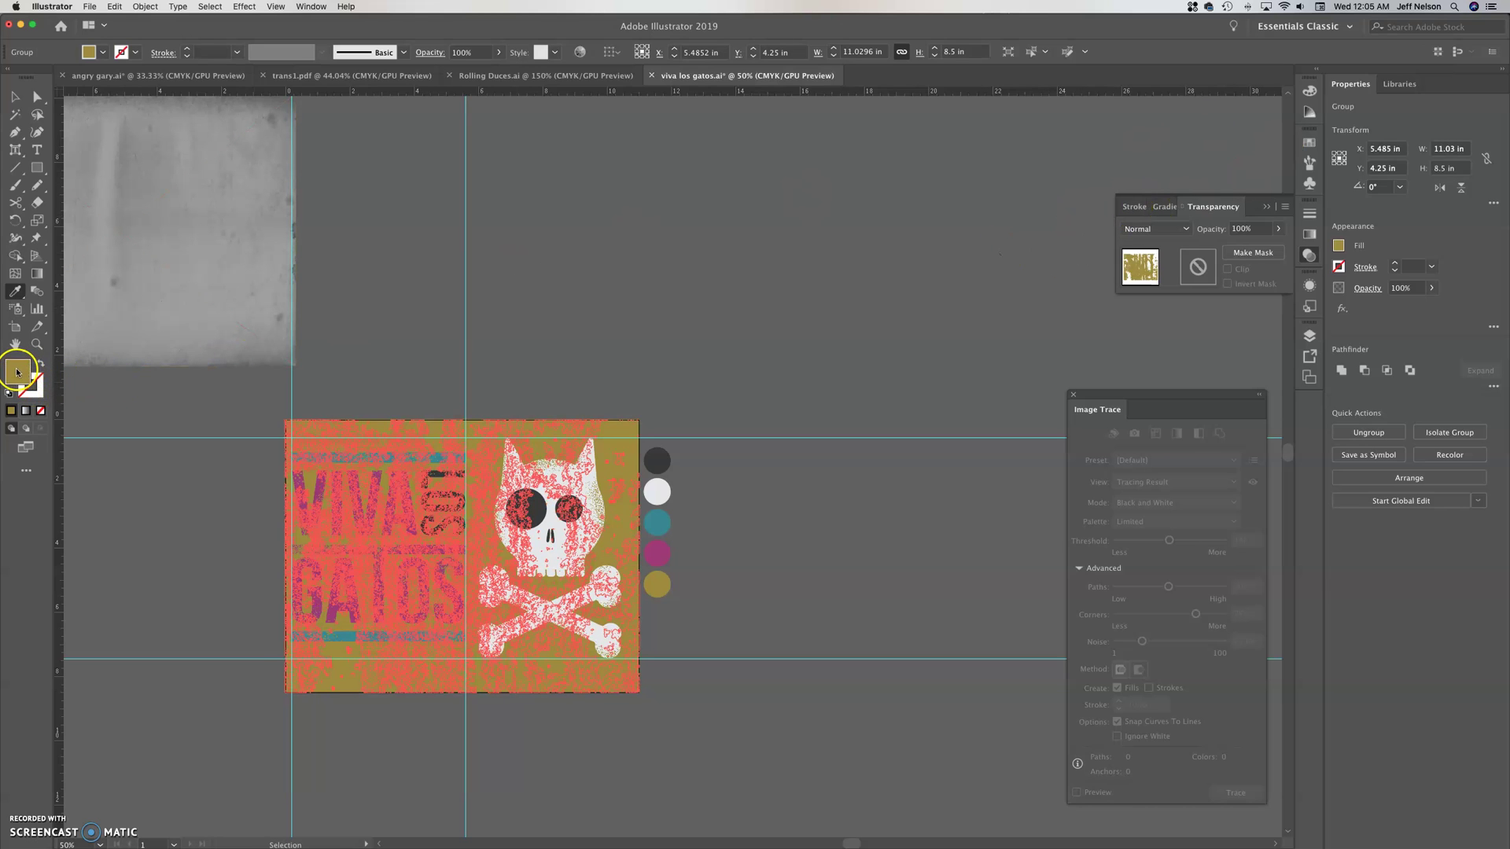
{"action": "left_click", "coordinate": [1307, 93]}
{"action": "left_click", "coordinate": [1308, 112]}
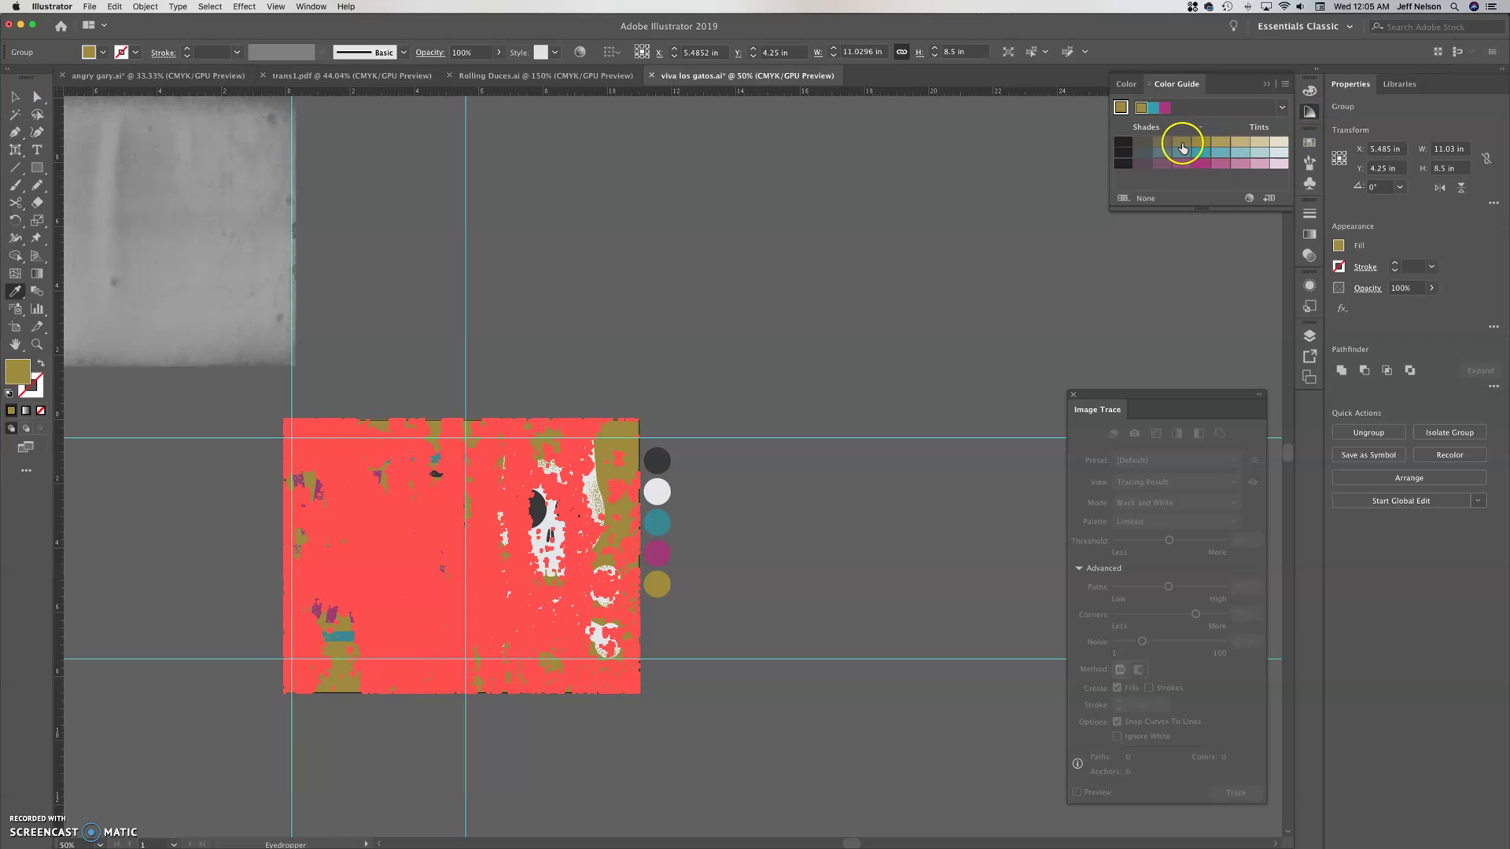
{"action": "left_click", "coordinate": [1182, 144]}
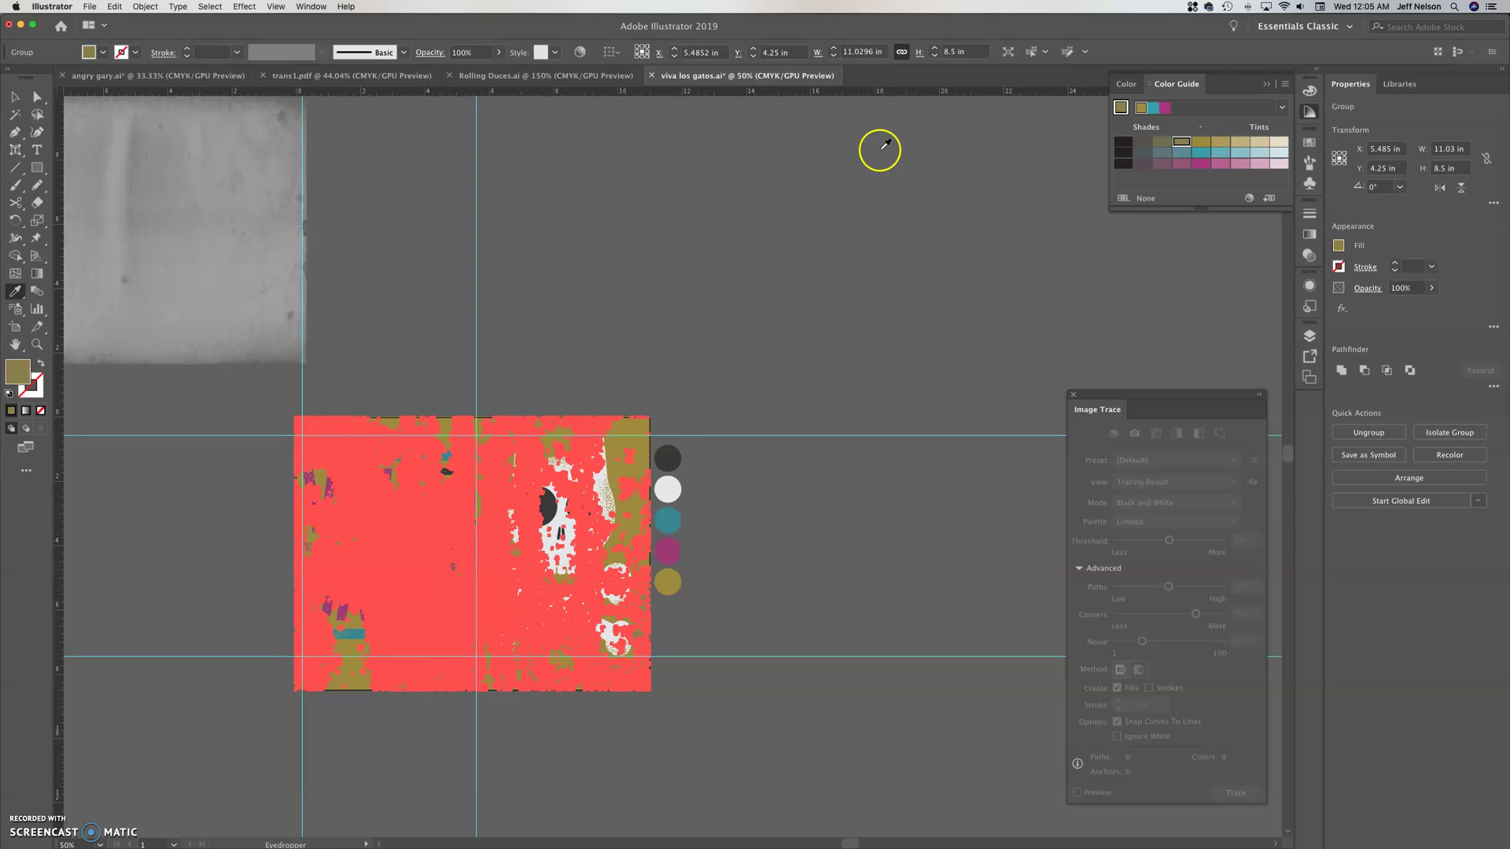
{"action": "left_click", "coordinate": [15, 96]}
{"action": "left_click", "coordinate": [663, 248]}
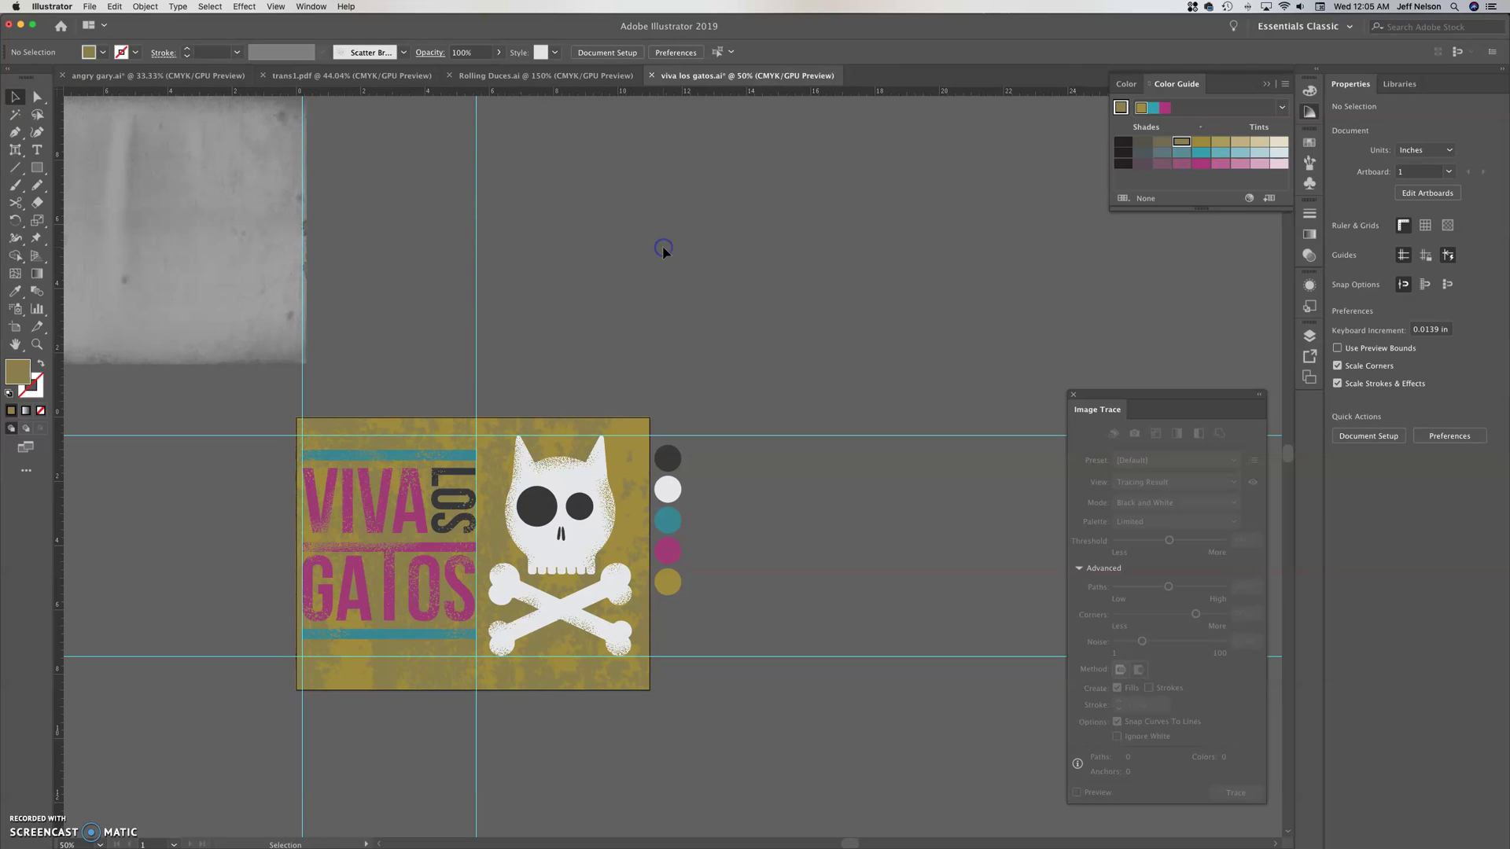
Reduce the dark gold rust texture's opacity to about 59% and deselect it.
{"action": "left_click", "coordinate": [790, 229]}
{"action": "key", "text": "super+1"}
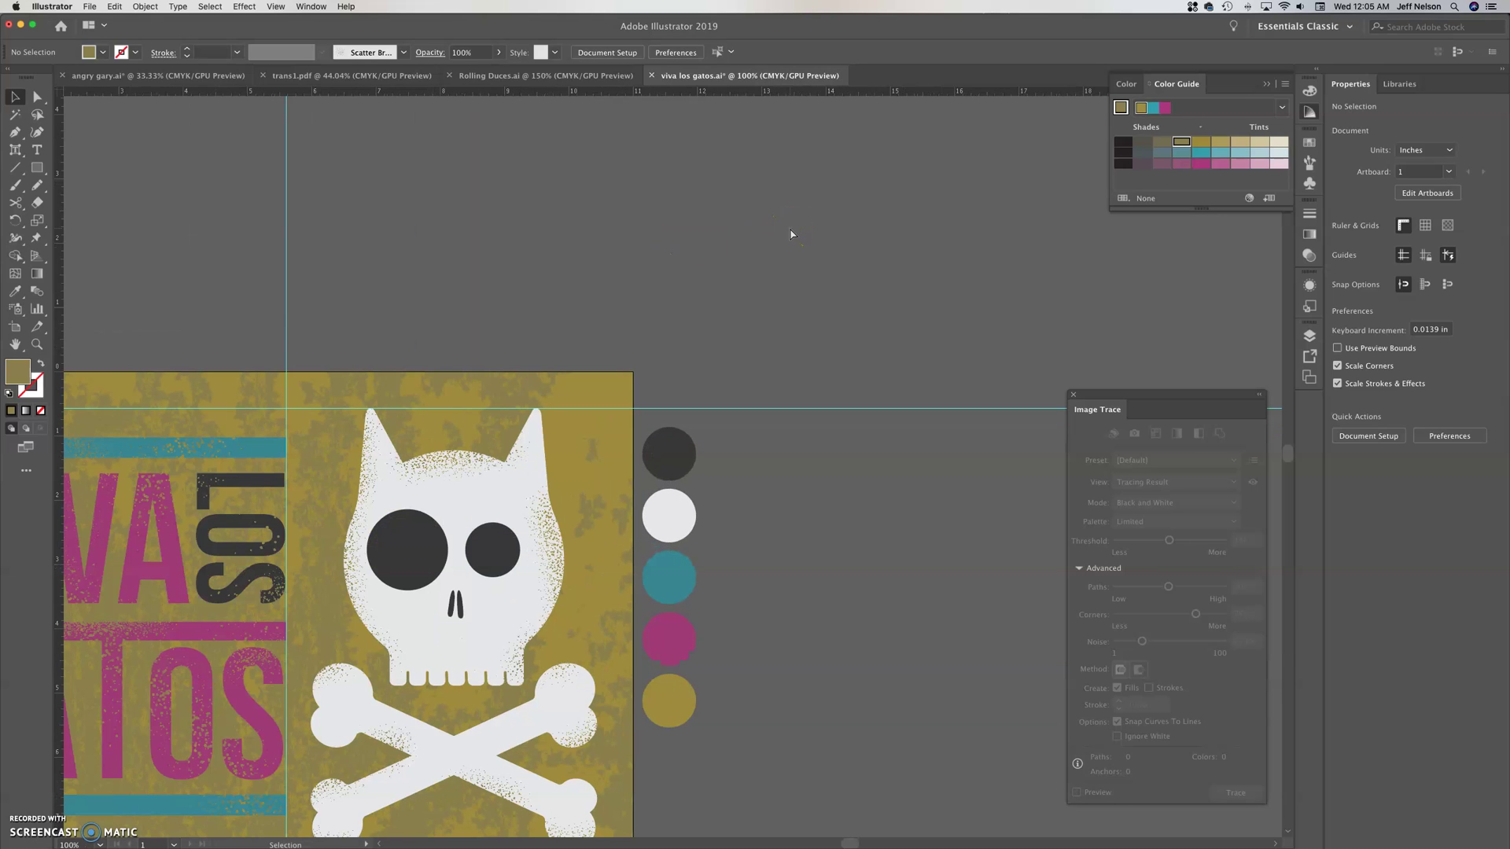
{"action": "left_click_drag", "start_coordinate": [620, 280], "coordinate": [886, 138]}
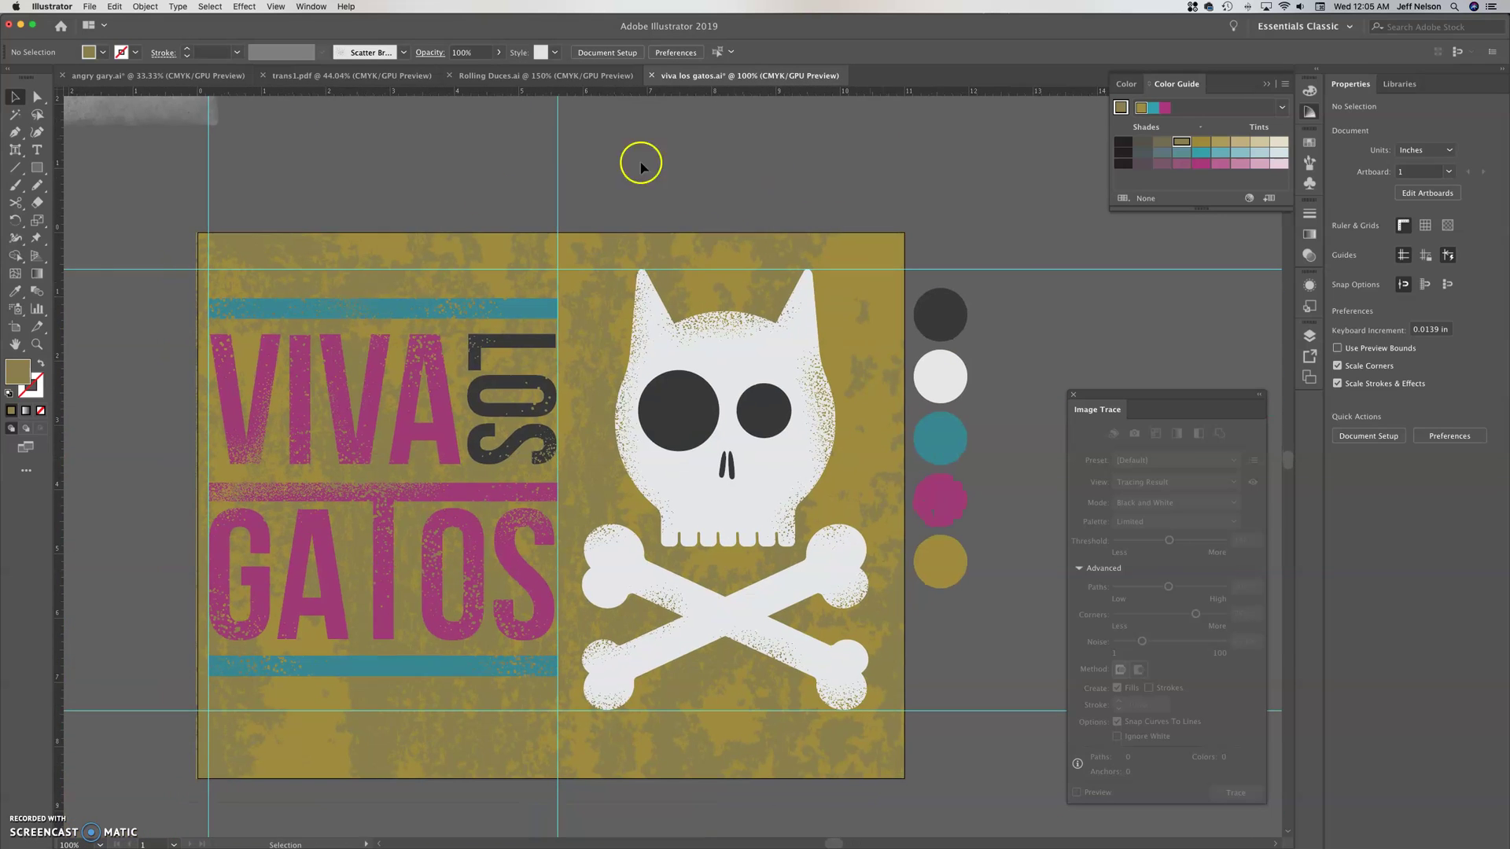
{"action": "left_click", "coordinate": [566, 283]}
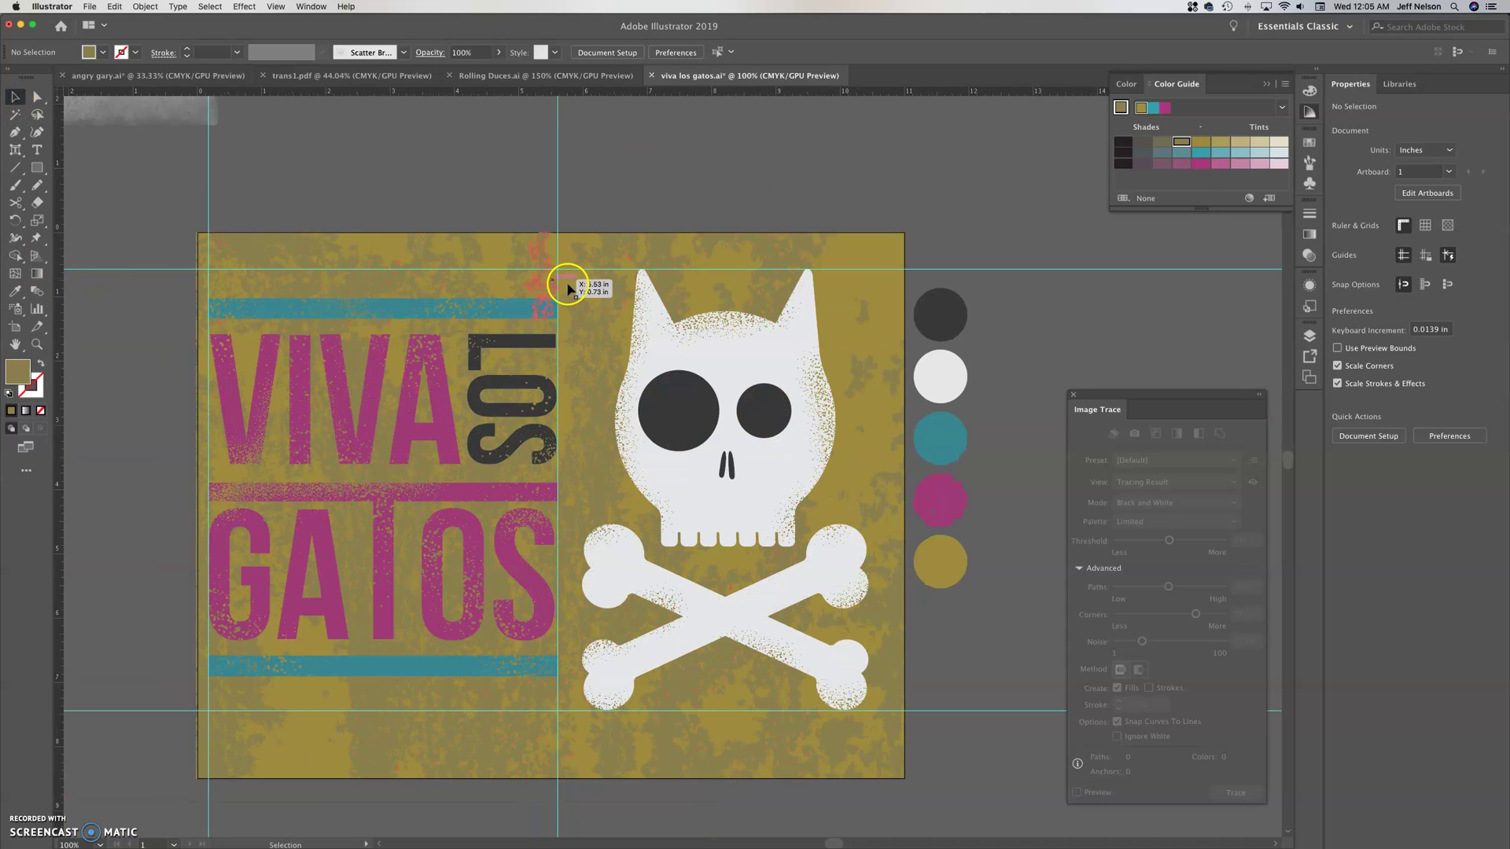
{"action": "left_click", "coordinate": [600, 305]}
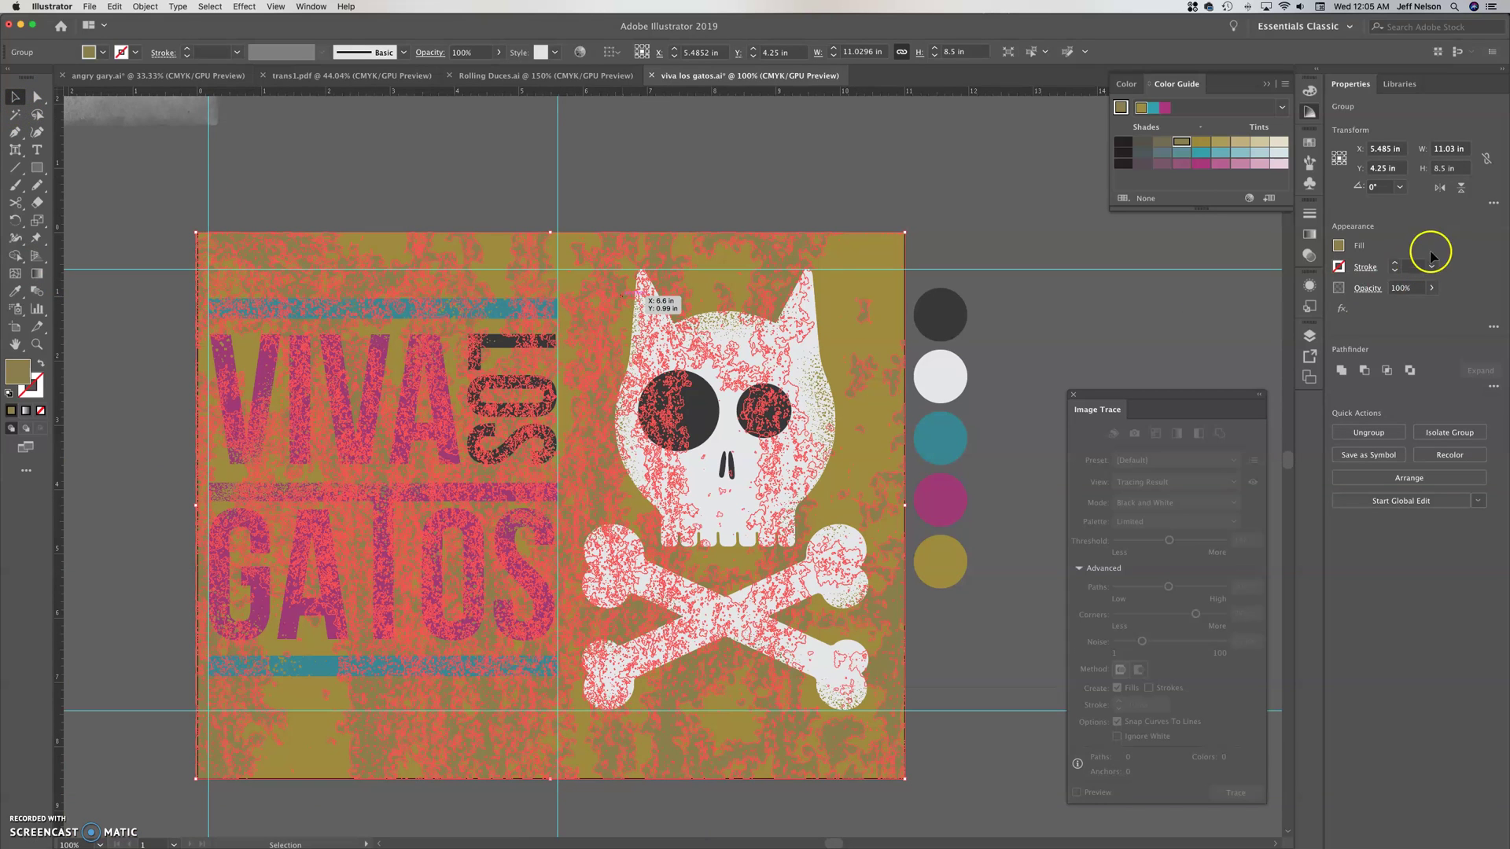
{"action": "left_click", "coordinate": [1309, 255]}
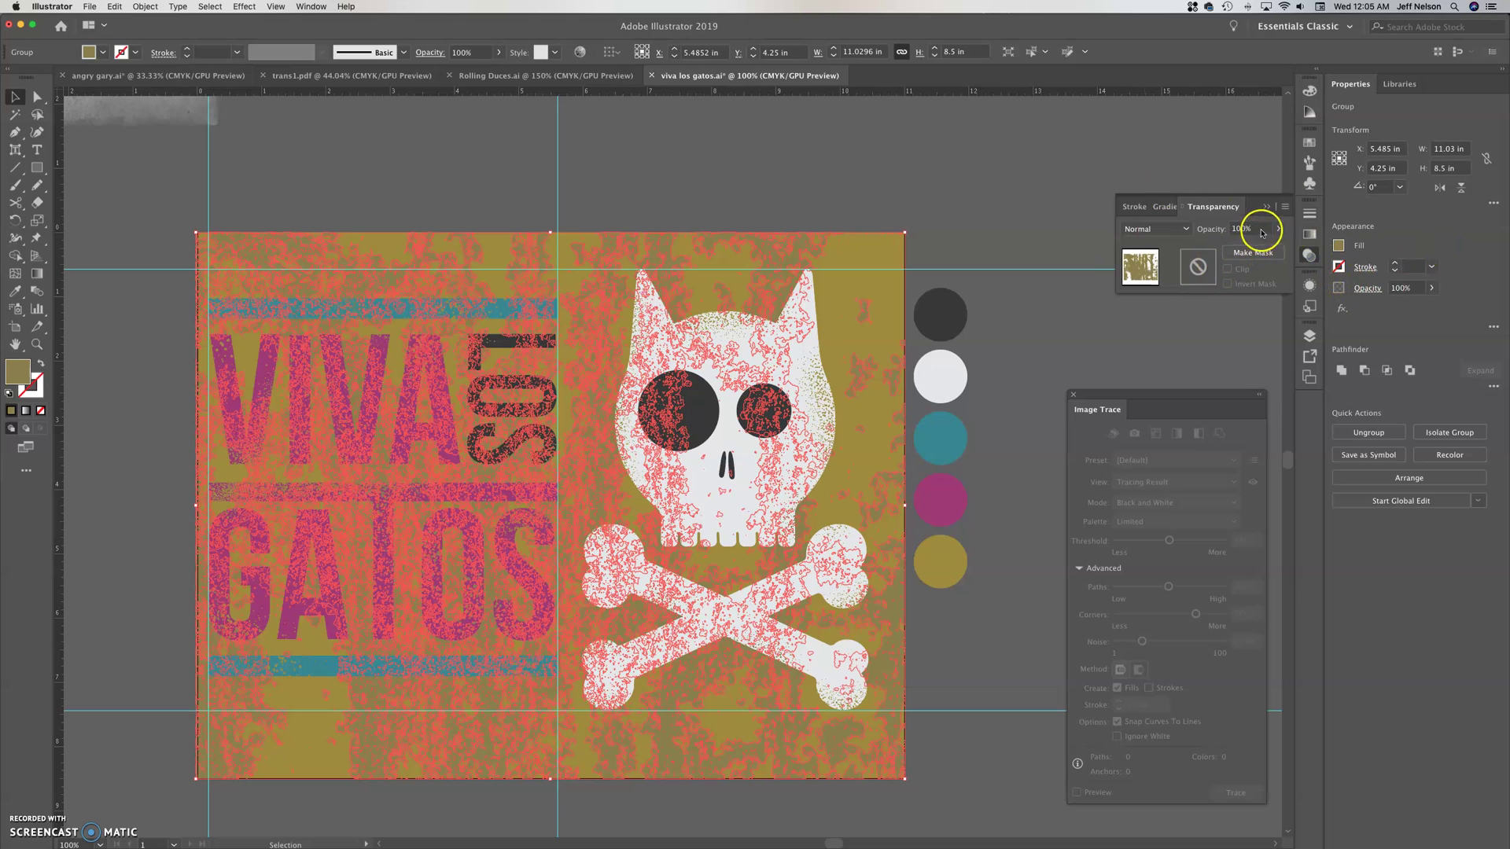
{"action": "left_click", "coordinate": [1279, 230]}
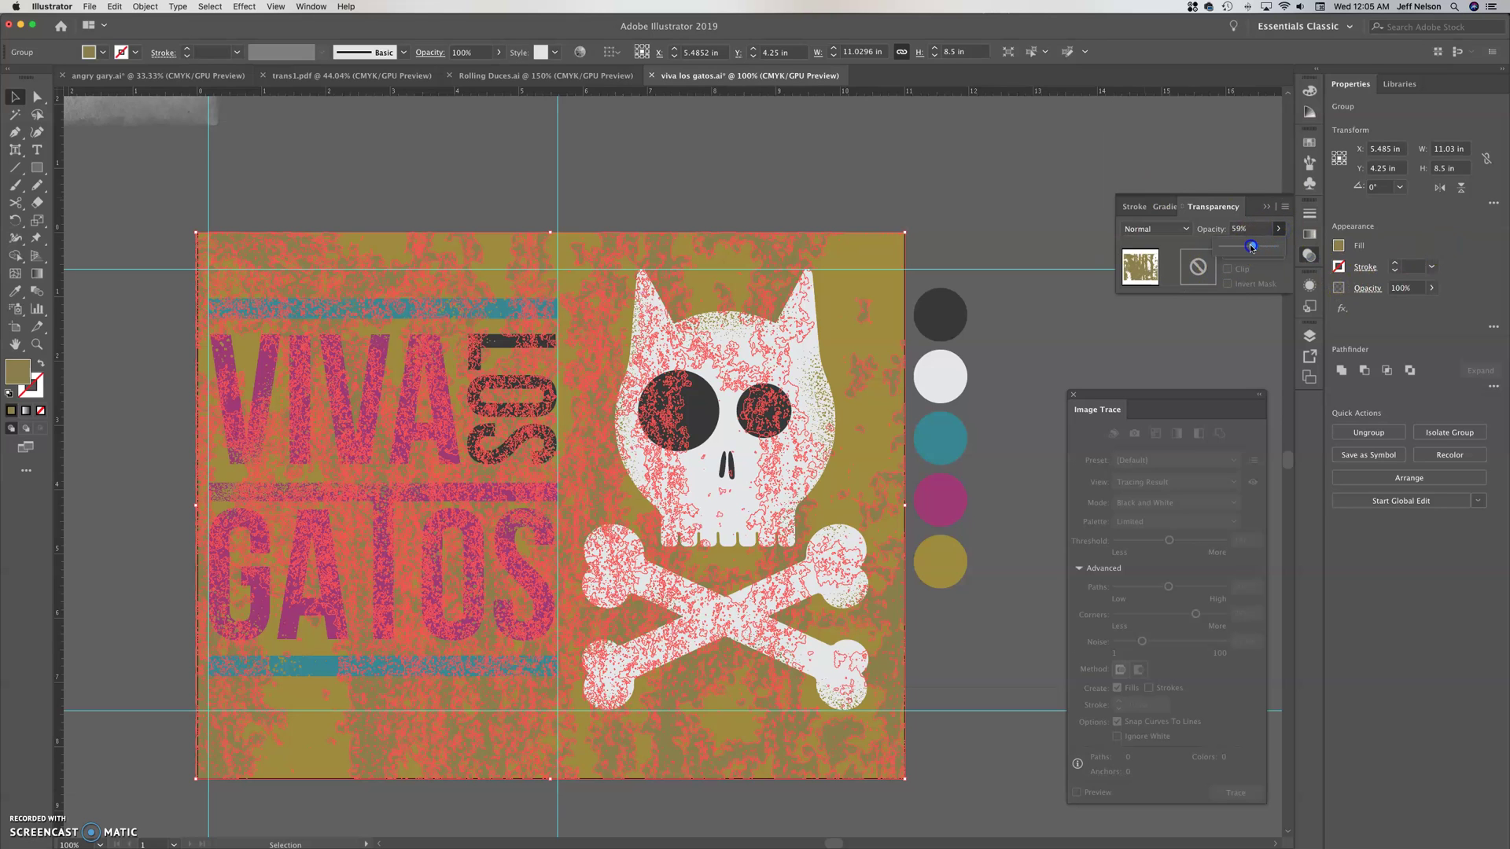
{"action": "left_click", "coordinate": [1064, 217]}
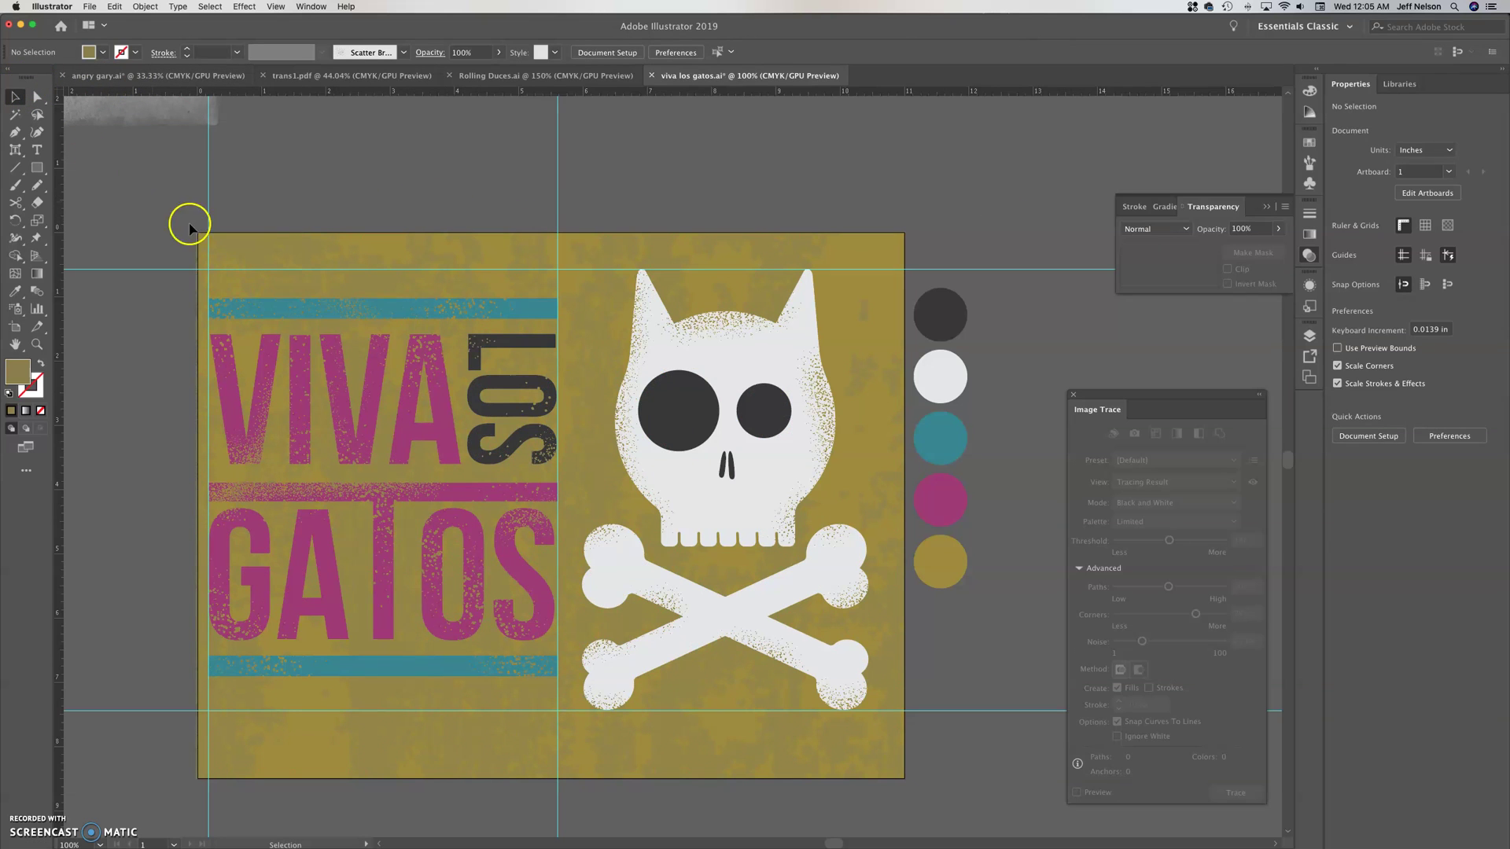
{"action": "mouse_move", "coordinate": [31, 822]}
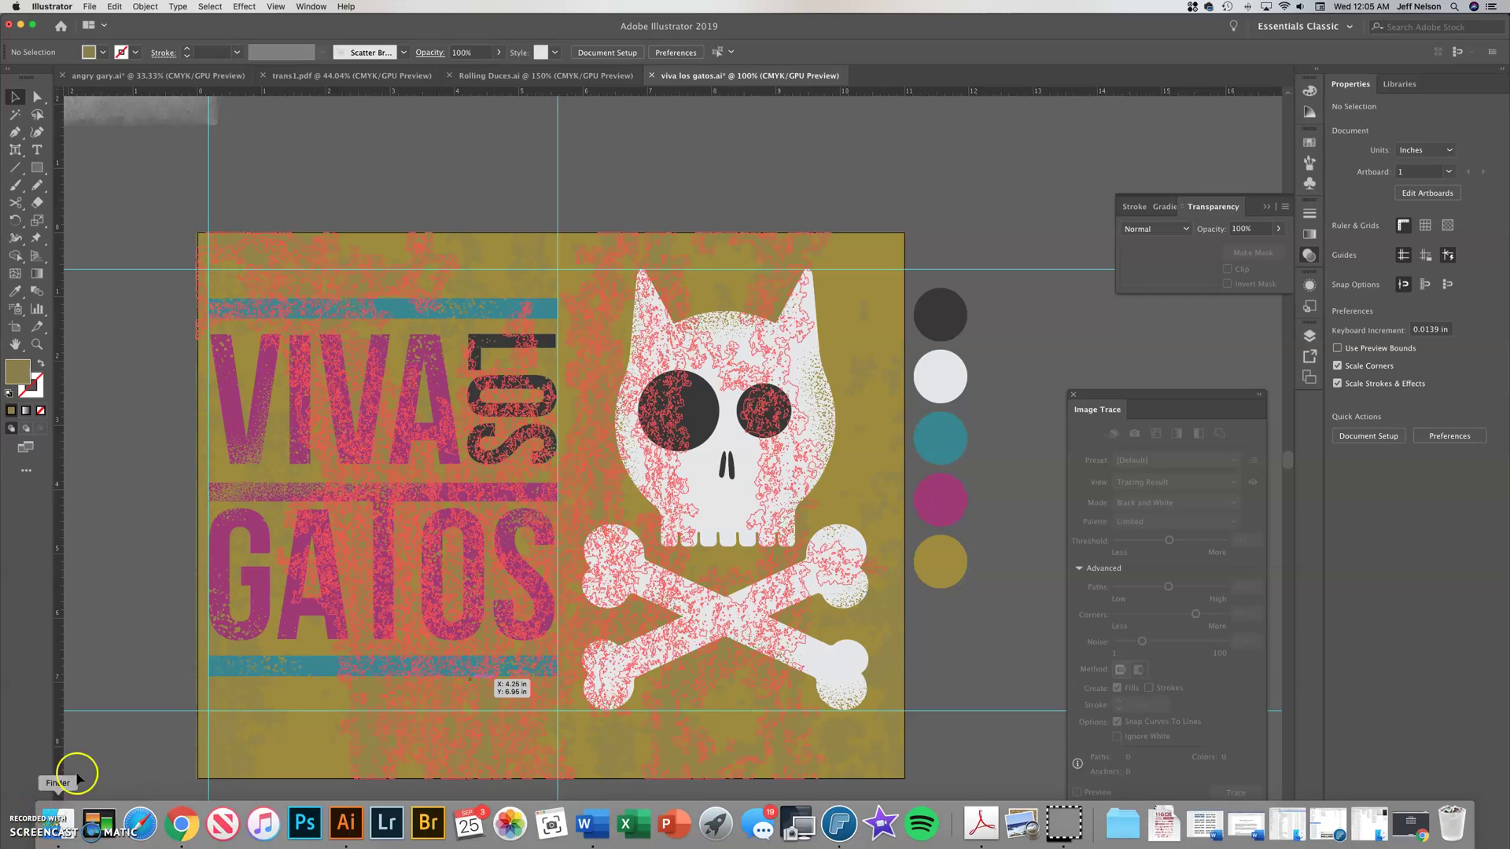